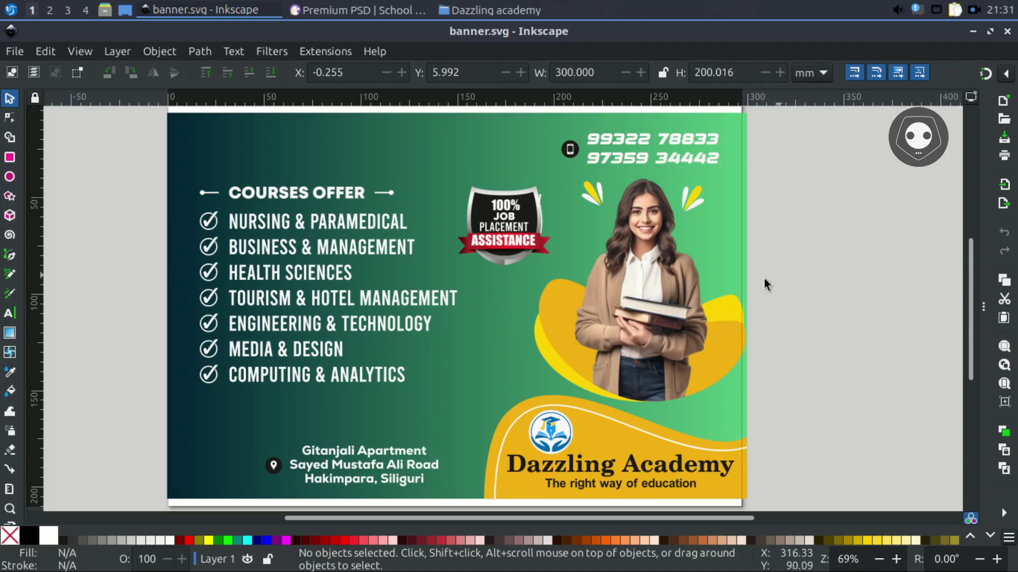
{"action": "left_click_drag", "start_coordinate": [440, 275], "coordinate": [472, 274]}
{"action": "scroll", "coordinate": [473, 273], "scroll_direction": "right", "scroll_amount": 2}
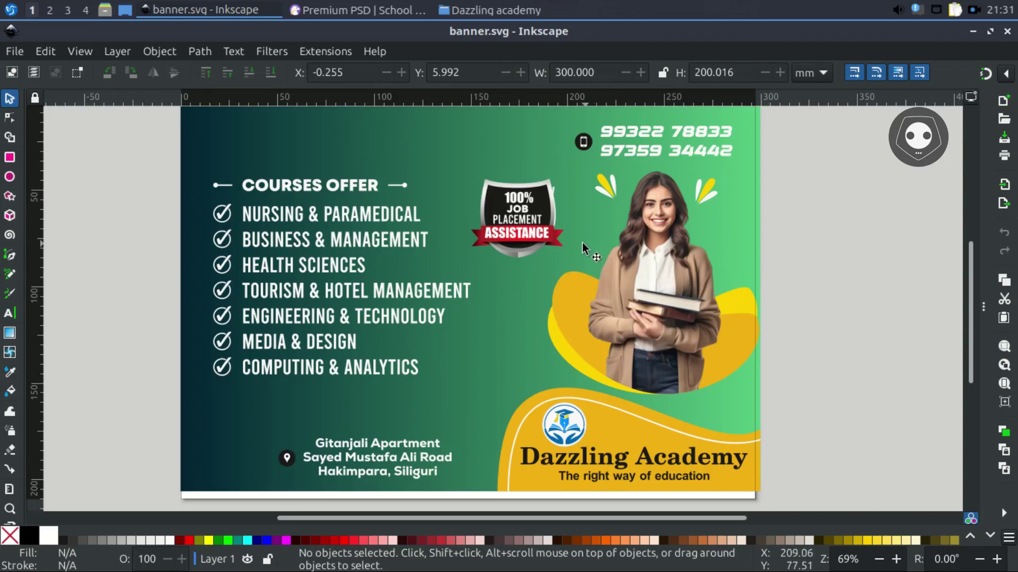
{"action": "left_click_drag", "start_coordinate": [574, 243], "coordinate": [538, 254]}
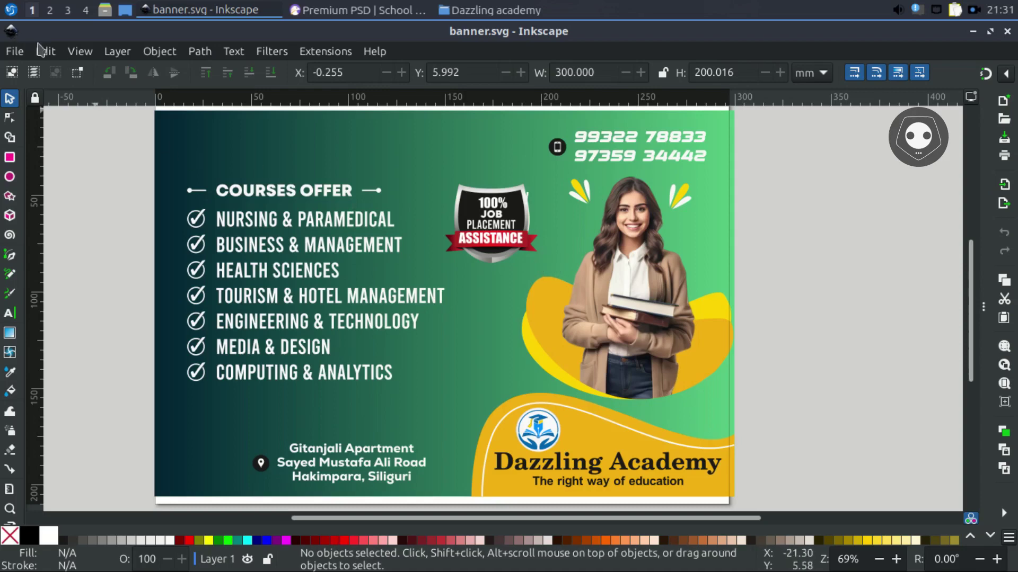
Open the About Inkscape window to check the program version, and close it
{"action": "left_click", "coordinate": [375, 52]}
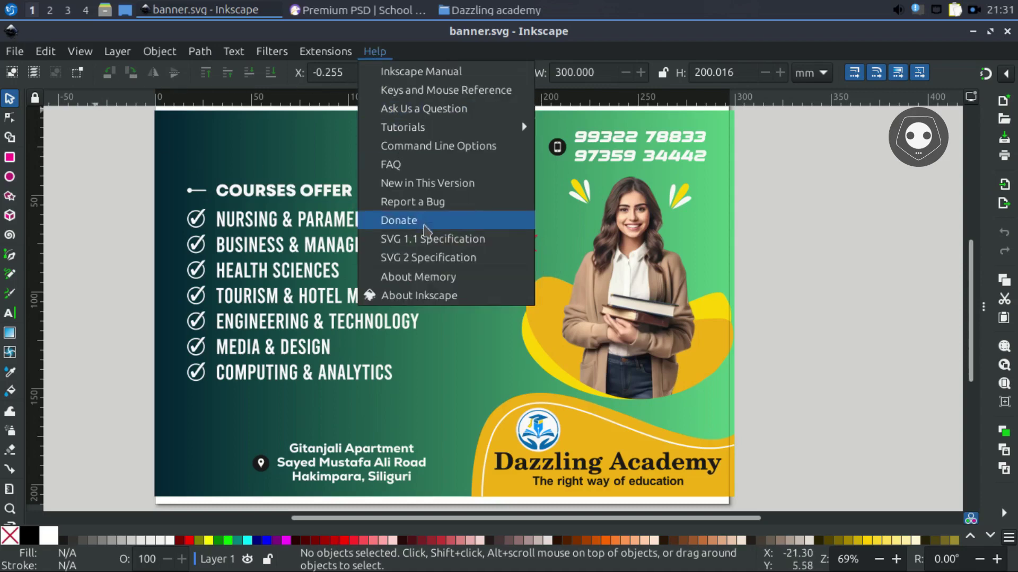
{"action": "left_click", "coordinate": [423, 302]}
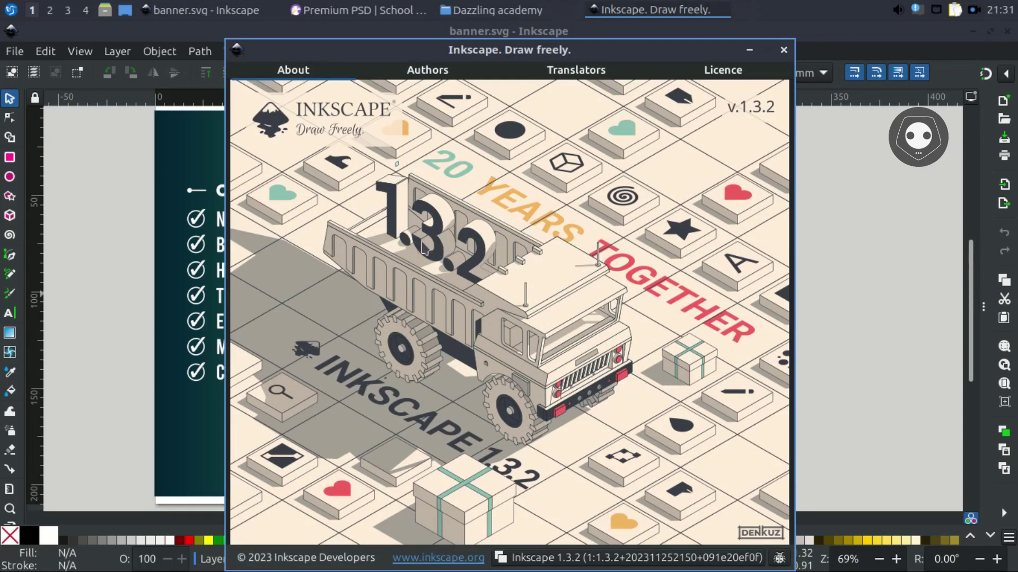
{"action": "left_click", "coordinate": [783, 50]}
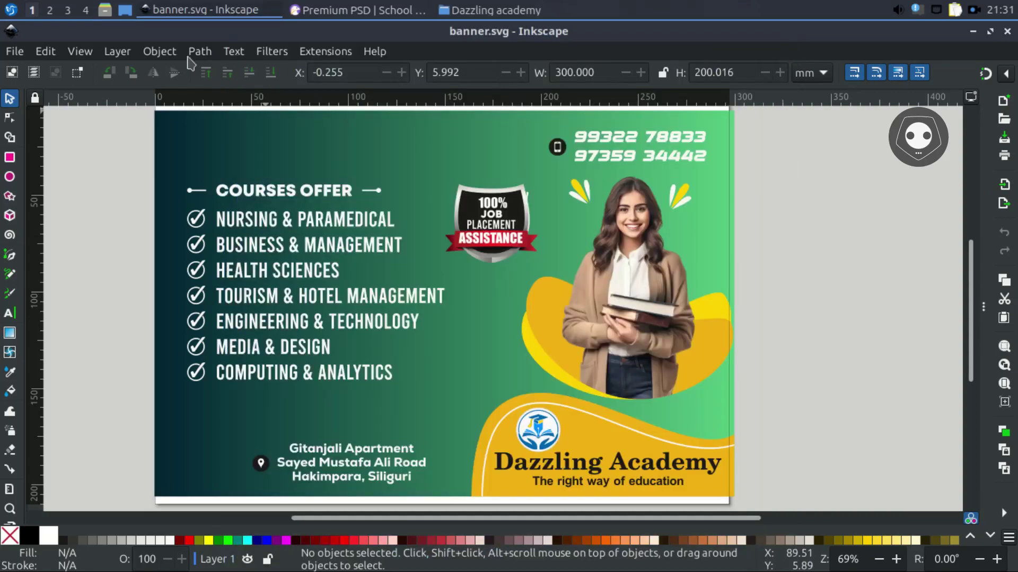
{"action": "left_click", "coordinate": [12, 11]}
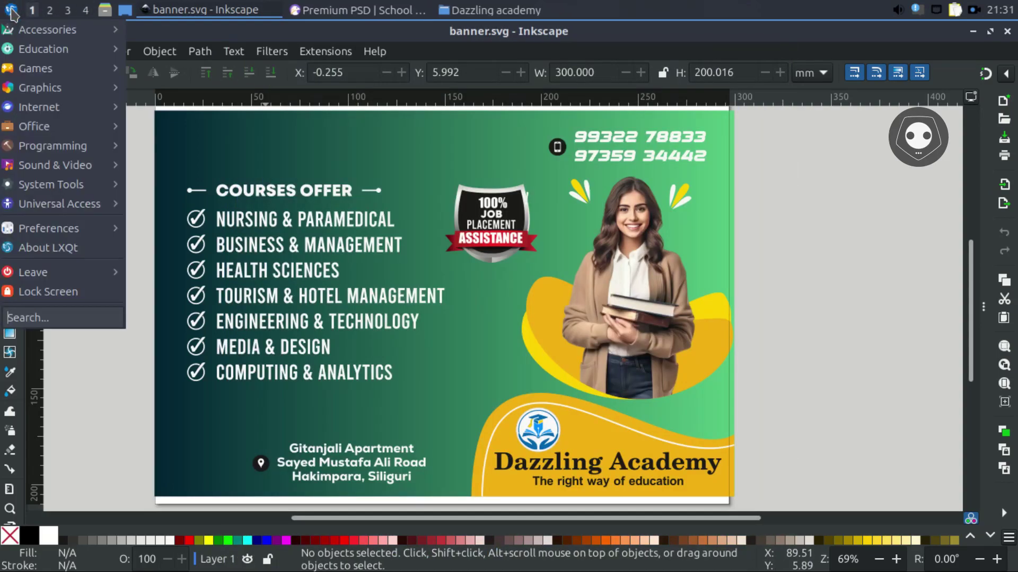
{"action": "left_click", "coordinate": [14, 11]}
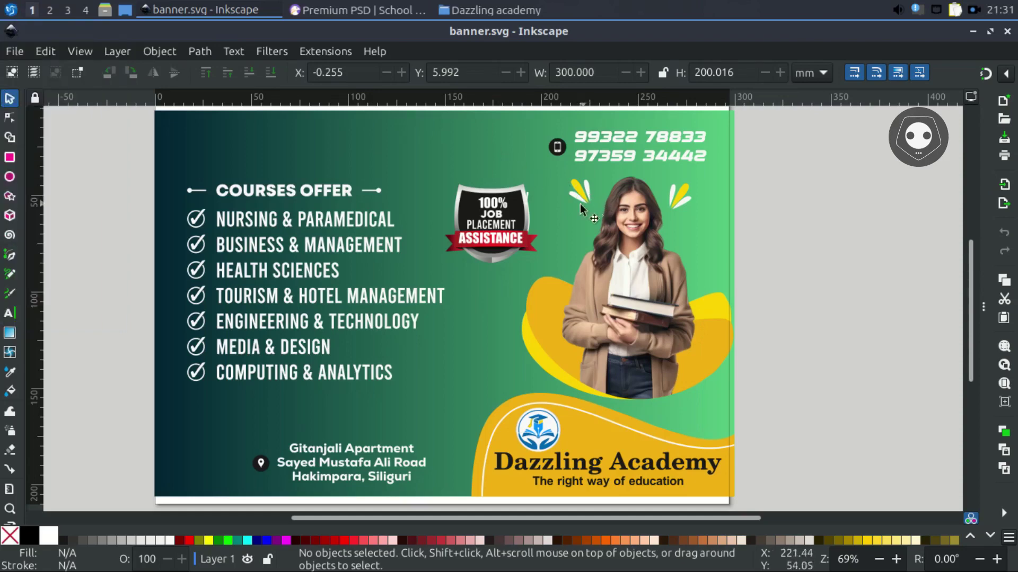
{"action": "scroll", "coordinate": [501, 236], "scroll_direction": "left", "scroll_amount": 1}
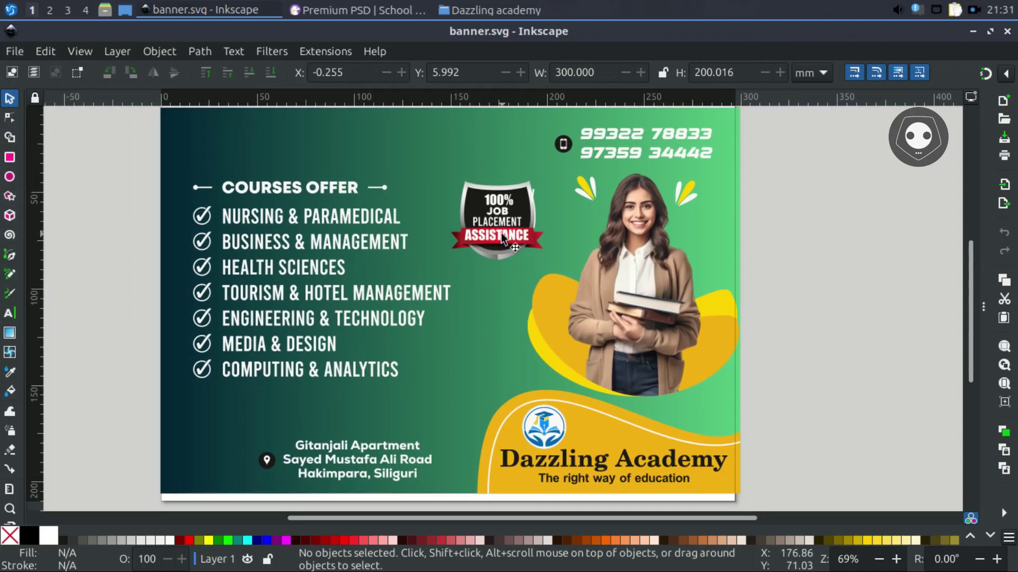
{"action": "key", "text": "ctrl"}
{"action": "left_click_drag", "start_coordinate": [494, 248], "coordinate": [496, 258]}
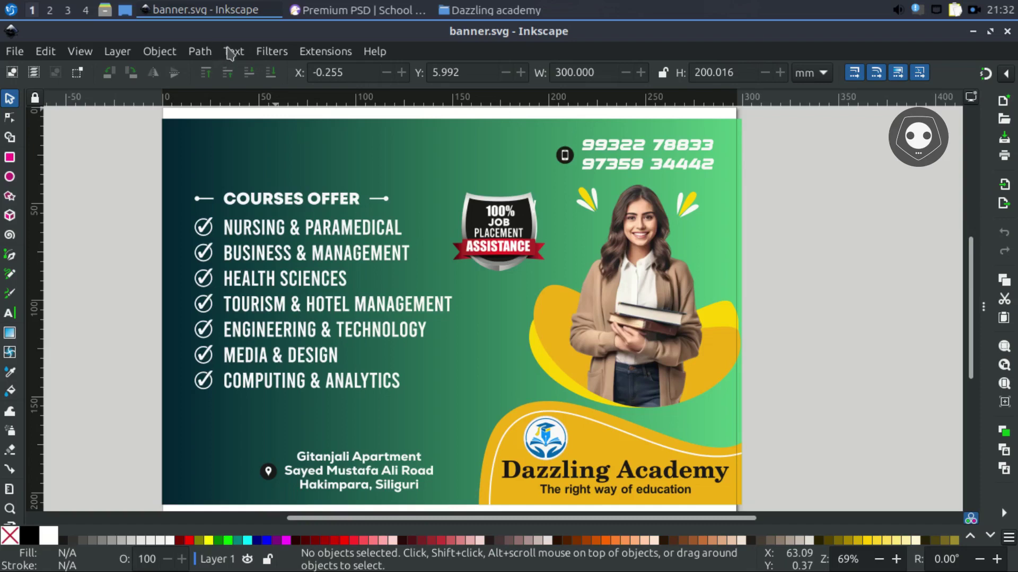
{"action": "left_click", "coordinate": [194, 10]}
{"action": "left_click", "coordinate": [199, 11]}
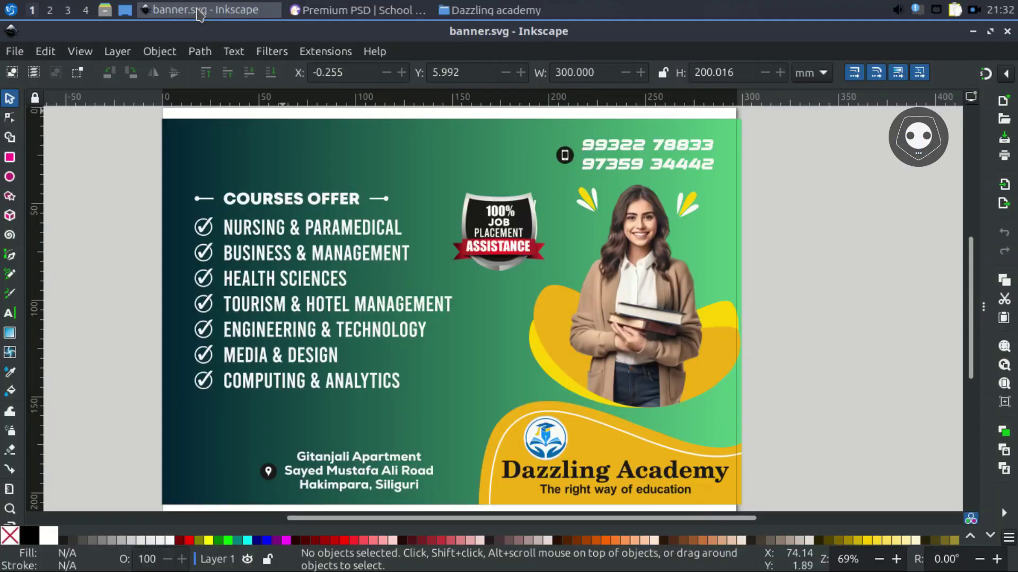
Switch to the file manager, look through the image and document files in the Dazzling academy folder, and return to the banner
{"action": "left_click", "coordinate": [485, 8]}
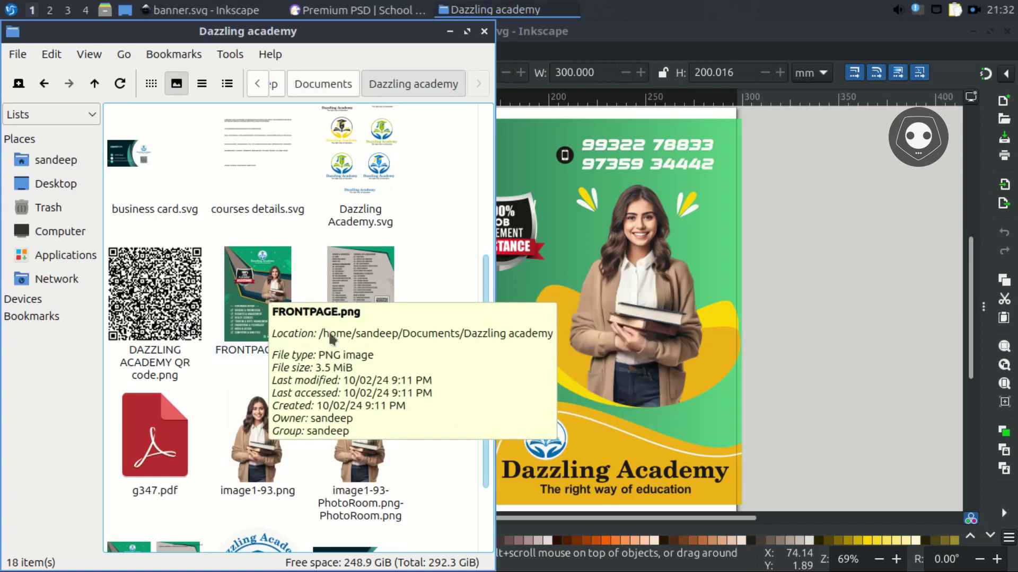
{"action": "scroll", "coordinate": [260, 328], "scroll_direction": "down", "scroll_amount": 3}
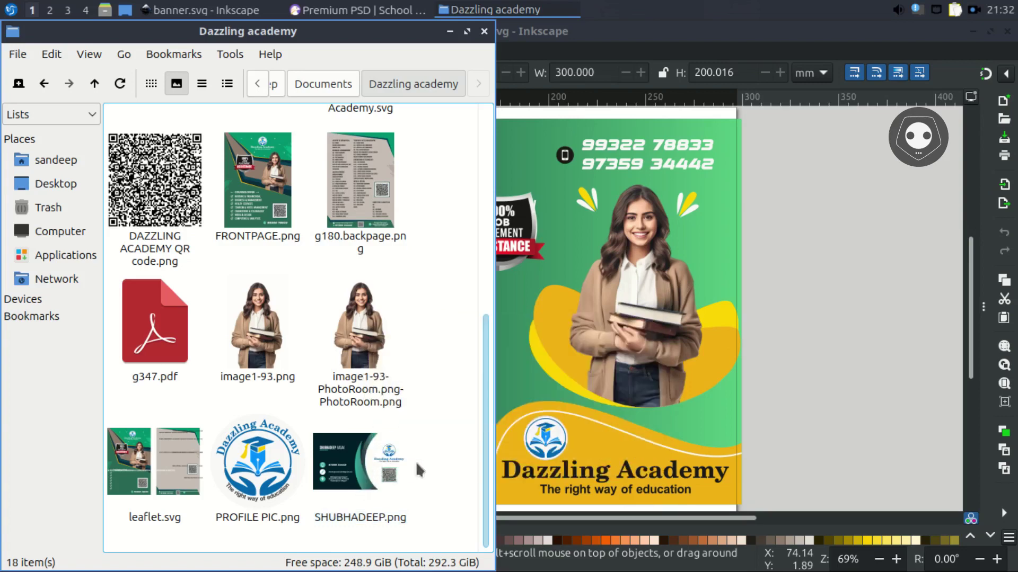
{"action": "scroll", "coordinate": [431, 301], "scroll_direction": "up", "scroll_amount": 5}
{"action": "scroll", "coordinate": [431, 303], "scroll_direction": "up", "scroll_amount": 3}
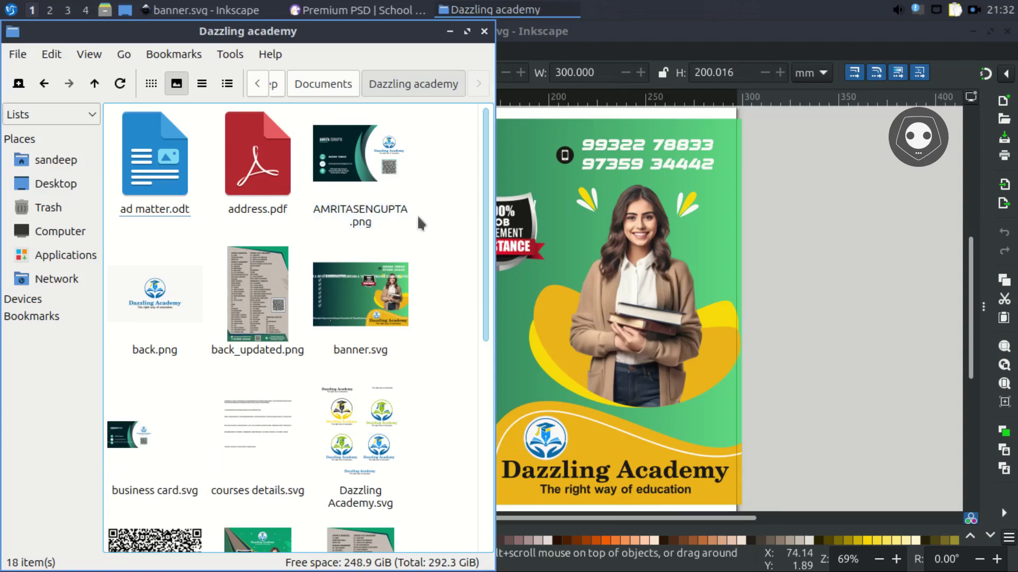
{"action": "scroll", "coordinate": [260, 227], "scroll_direction": "down", "scroll_amount": 3}
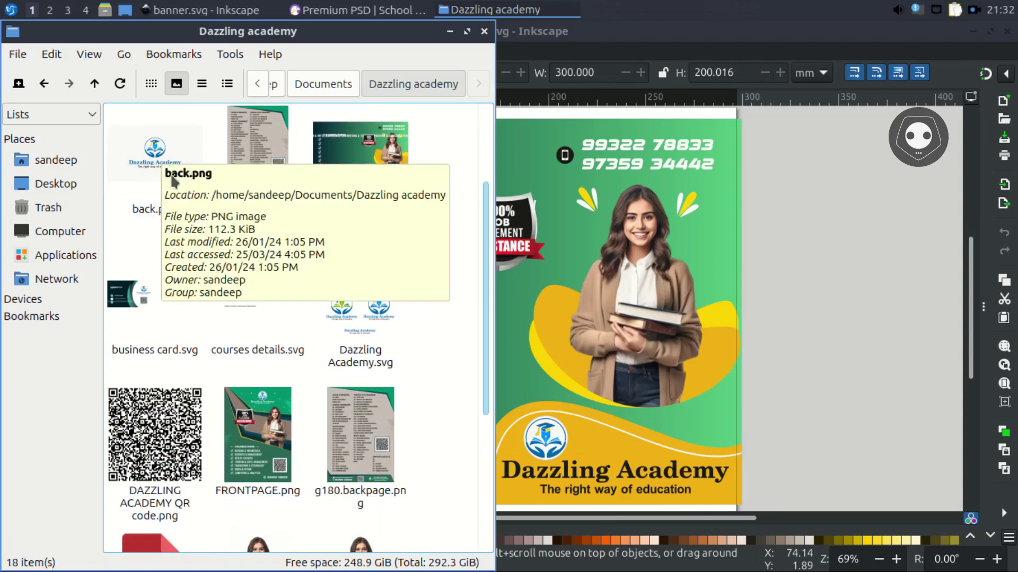
{"action": "mouse_move", "coordinate": [138, 168]}
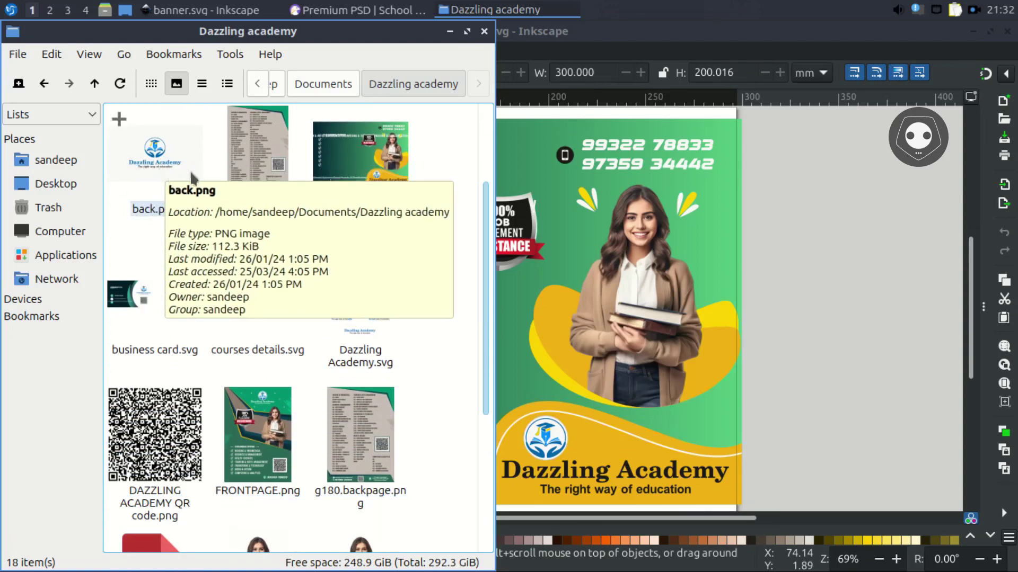
{"action": "mouse_move", "coordinate": [240, 180]}
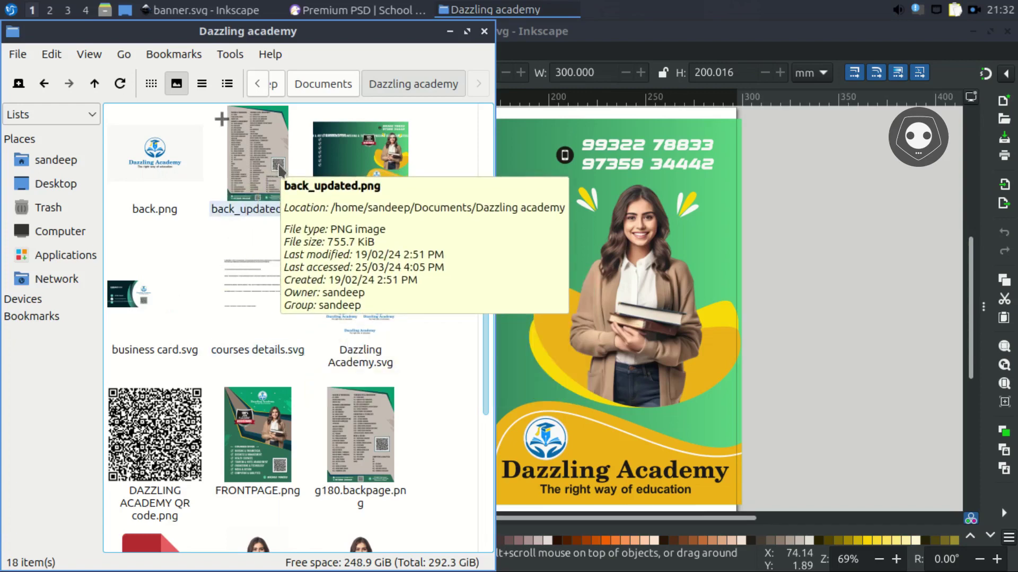
{"action": "scroll", "coordinate": [279, 167], "scroll_direction": "down", "scroll_amount": 3}
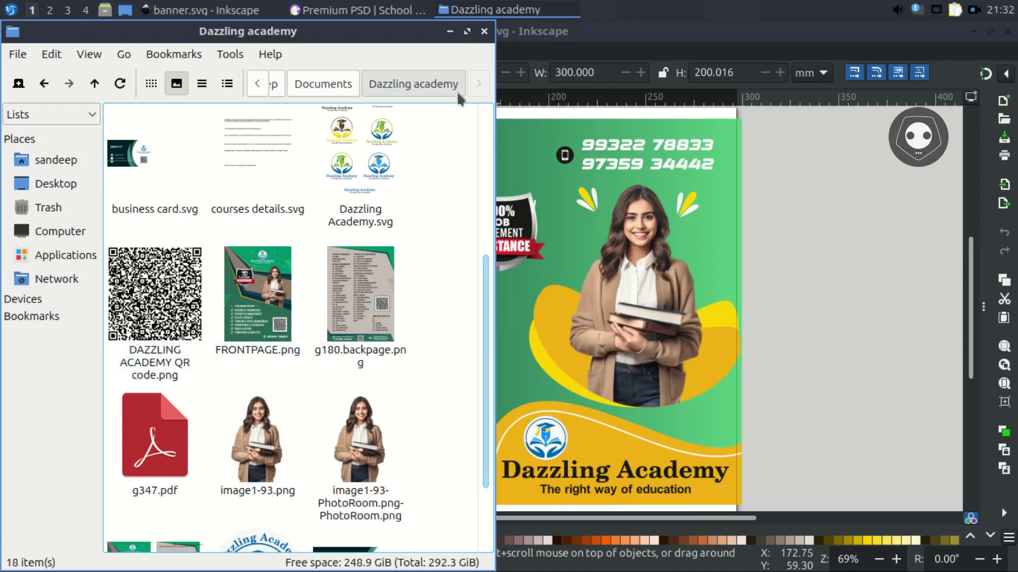
{"action": "left_click", "coordinate": [449, 35]}
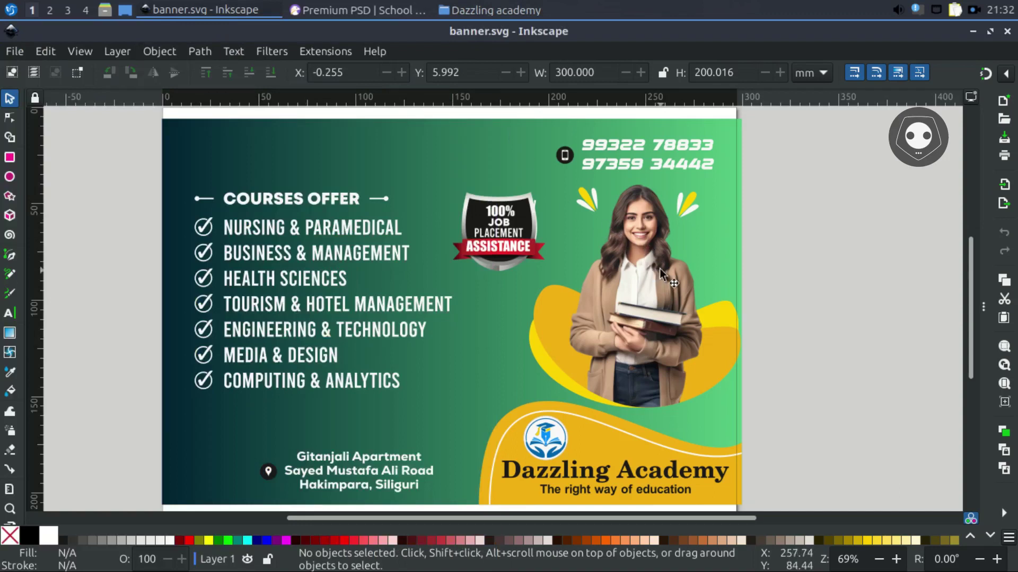
Add the text "2.5$" on the empty canvas beside the banner's right edge
{"action": "key", "text": "t"}
{"action": "left_click", "coordinate": [771, 251]}
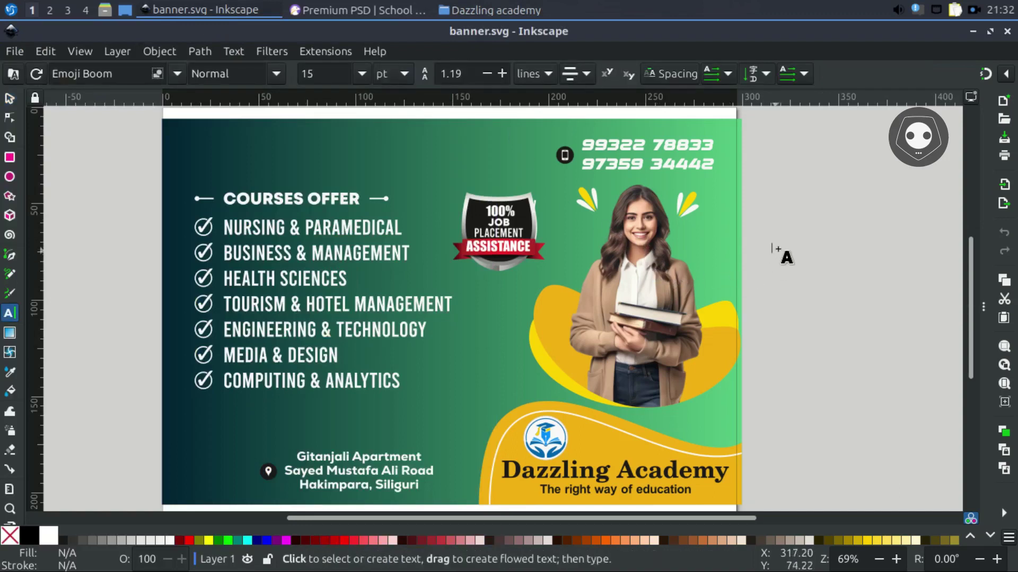
{"action": "type", "text": "abc"}
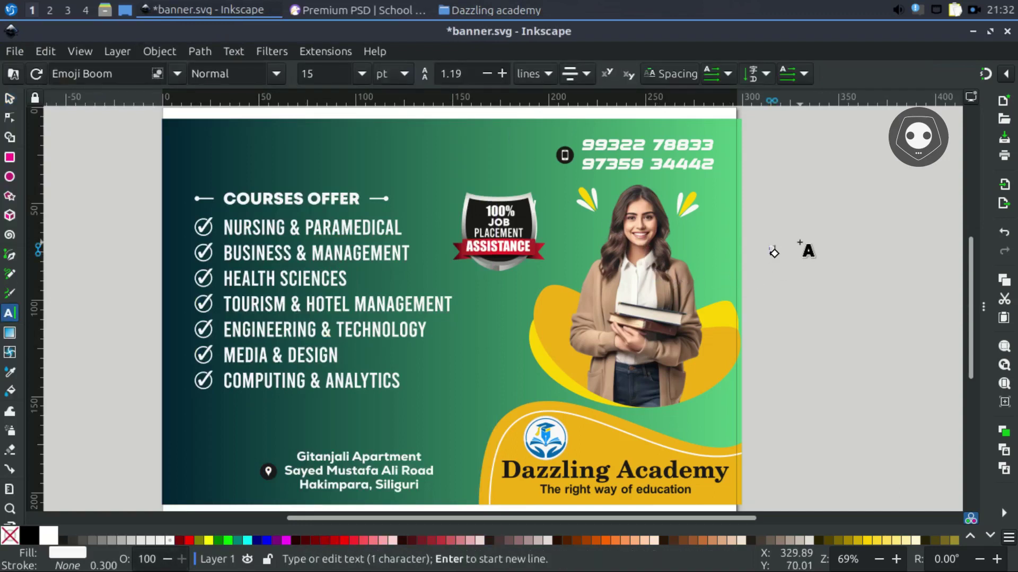
{"action": "type", "text": "d"}
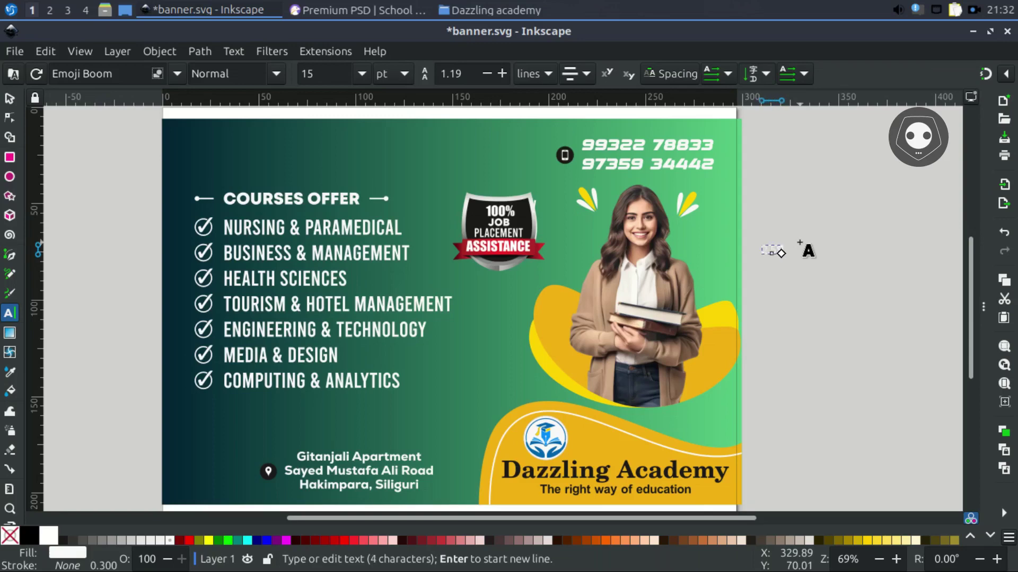
{"action": "key", "text": "F1"}
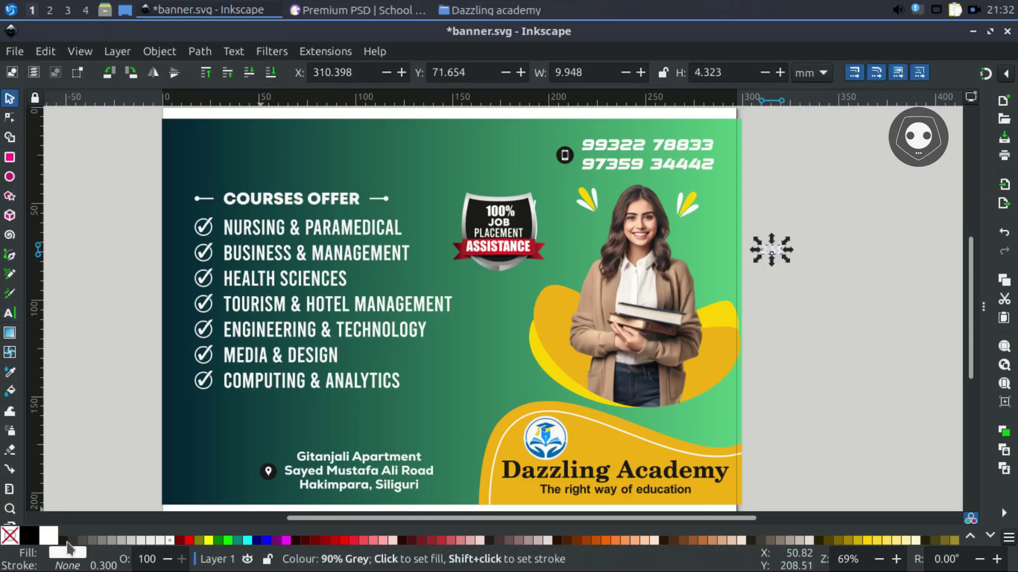
Fill the "2.5$" text with 90% grey and enlarge it to about 33 × 14 mm, moved farther from the banner
{"action": "left_click_drag", "start_coordinate": [789, 263], "coordinate": [828, 316]}
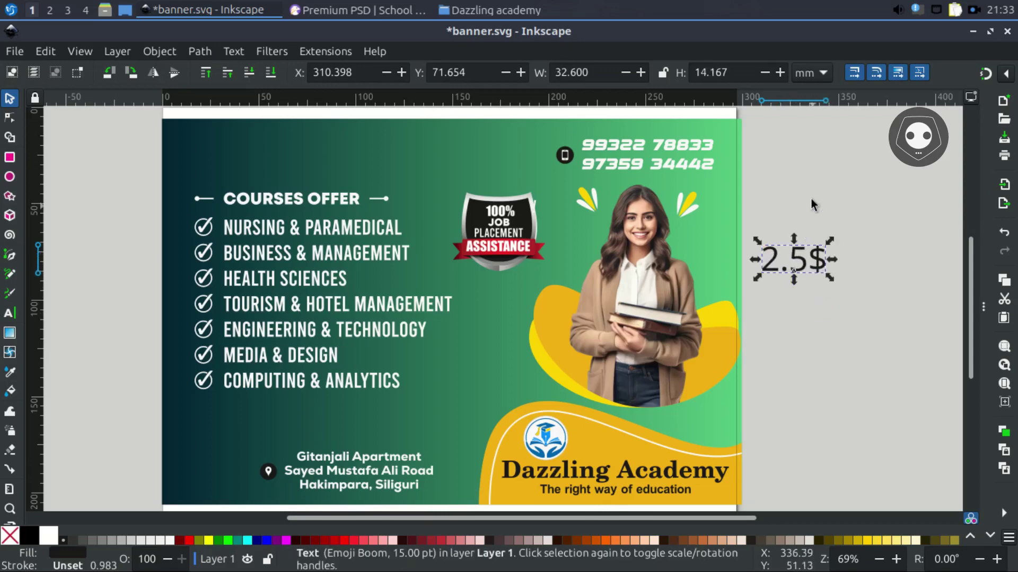
{"action": "key", "text": "Escape"}
{"action": "left_click_drag", "start_coordinate": [798, 265], "coordinate": [830, 267]}
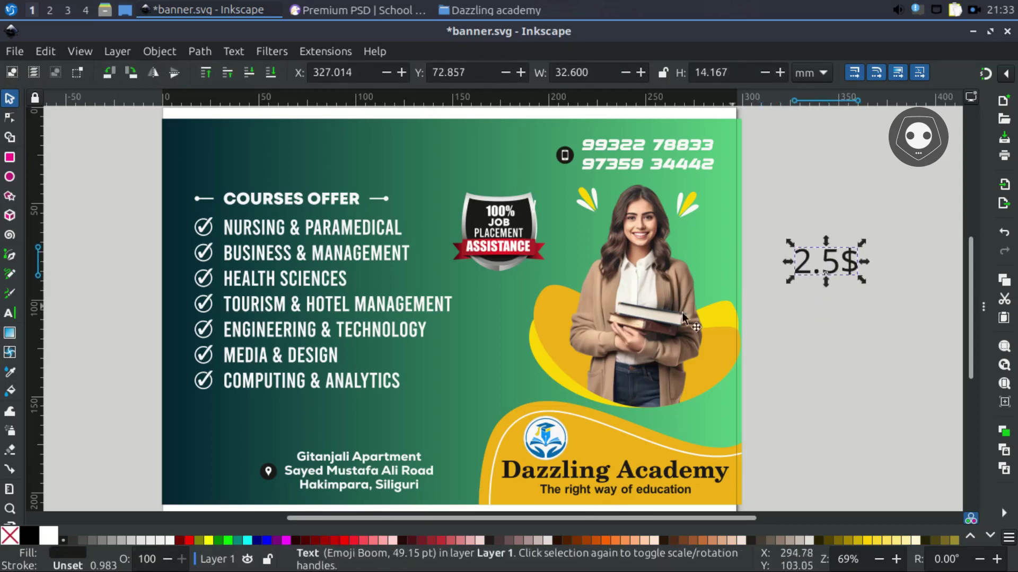
{"action": "left_click", "coordinate": [812, 302]}
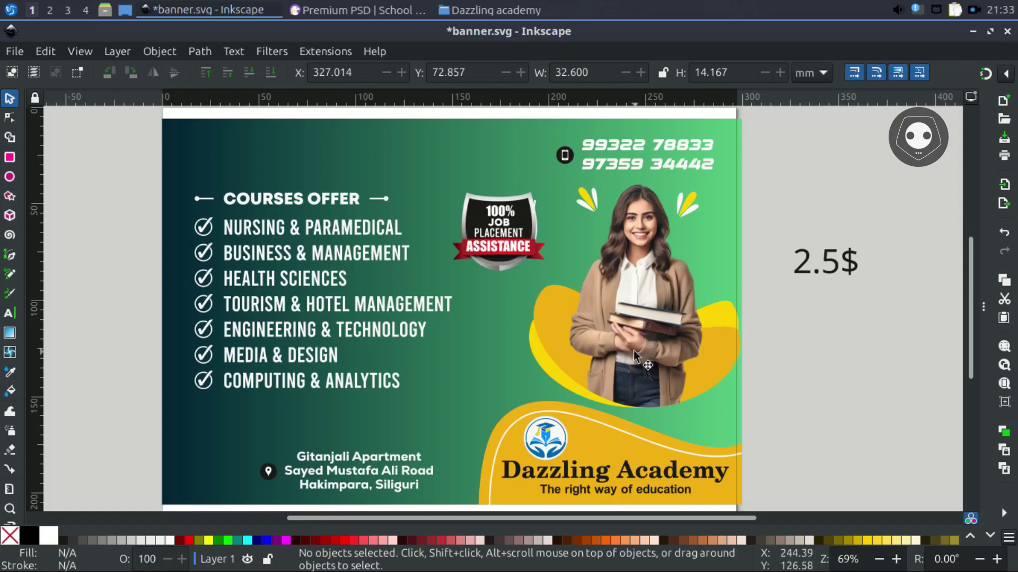
Switch to the Falkon browser, examine the Freepik school admission banner template, and return to the Inkscape banner
{"action": "left_click_drag", "start_coordinate": [464, 321], "coordinate": [457, 315]}
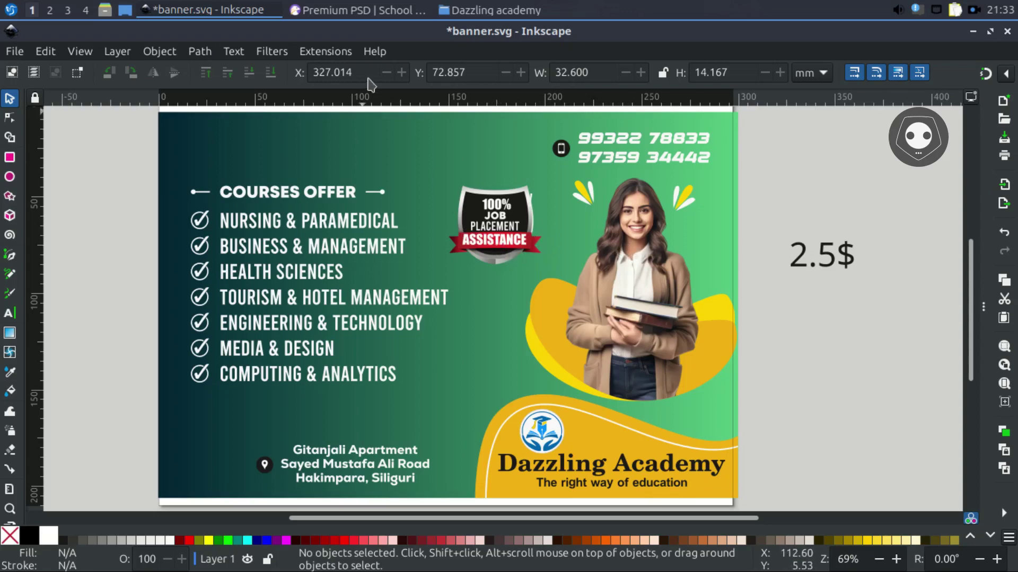
{"action": "left_click", "coordinate": [340, 13]}
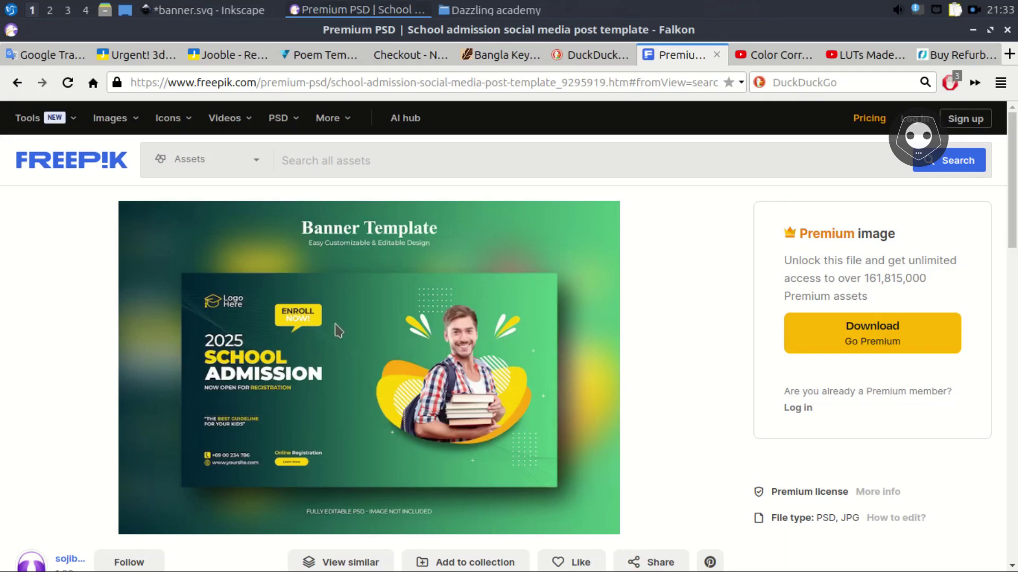
{"action": "scroll", "coordinate": [338, 329], "scroll_direction": "down", "scroll_amount": 2}
{"action": "scroll", "coordinate": [337, 326], "scroll_direction": "up", "scroll_amount": 2}
{"action": "scroll", "coordinate": [374, 344], "scroll_direction": "down", "scroll_amount": 1}
{"action": "scroll", "coordinate": [390, 337], "scroll_direction": "up", "scroll_amount": 1}
{"action": "left_click", "coordinate": [223, 9]}
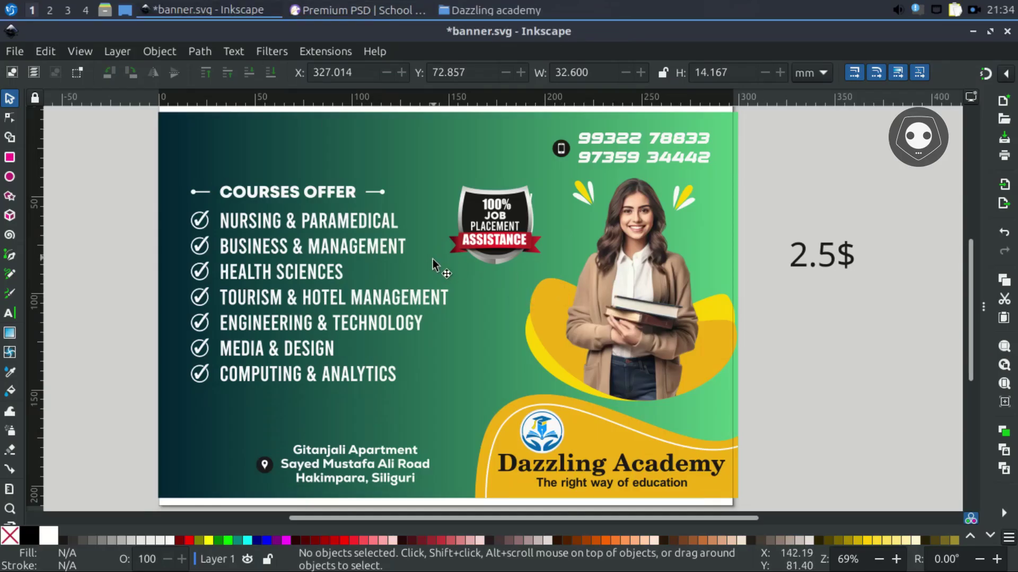
{"action": "scroll", "coordinate": [434, 265], "scroll_direction": "up", "scroll_amount": 1}
{"action": "scroll", "coordinate": [433, 269], "scroll_direction": "down", "scroll_amount": 1}
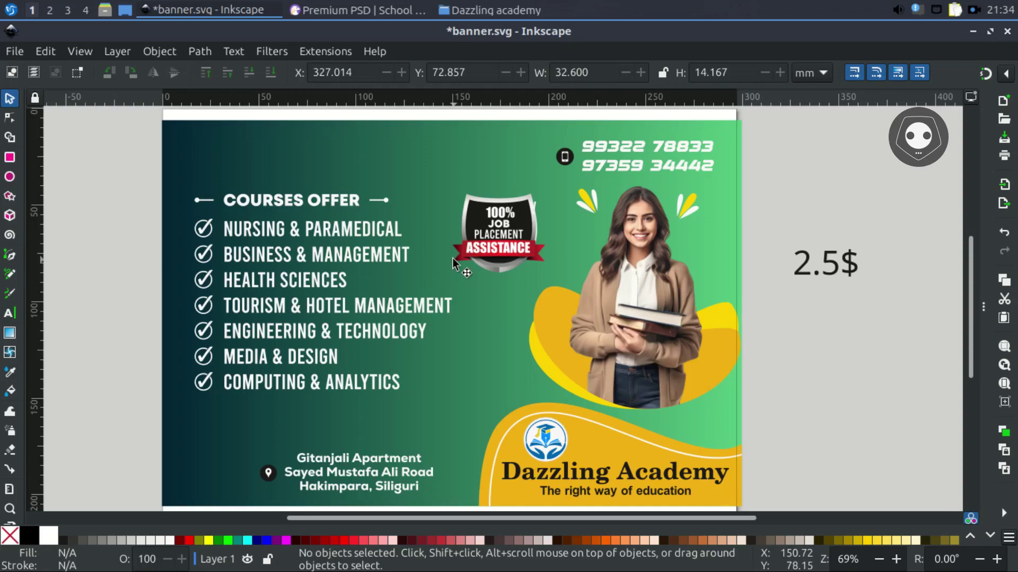
{"action": "left_click_drag", "start_coordinate": [431, 256], "coordinate": [432, 257]}
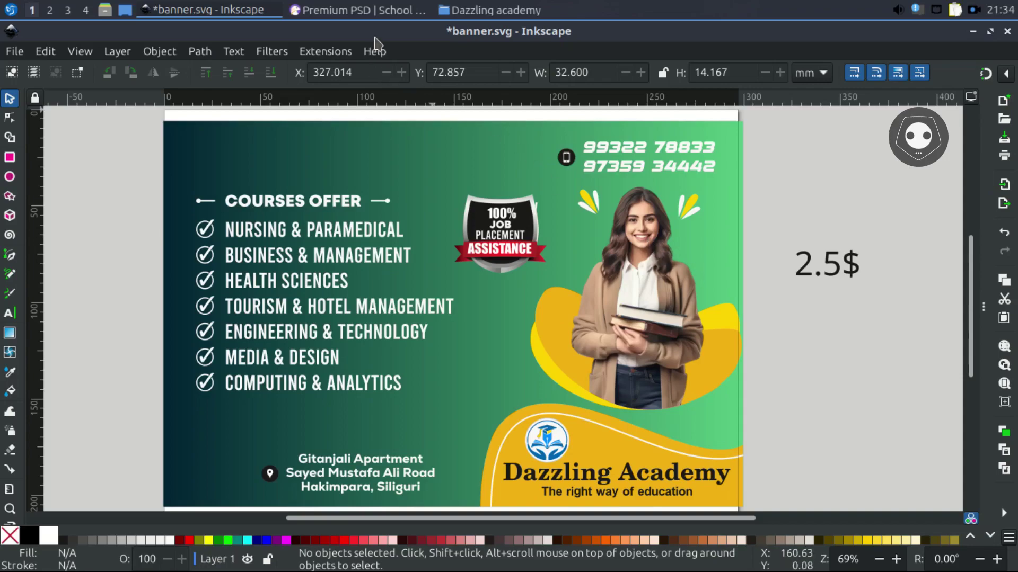
Switch to the Falkon browser and enter "school admission banner" as the Freepik asset search term, dismissing the suggestions
{"action": "left_click", "coordinate": [355, 11]}
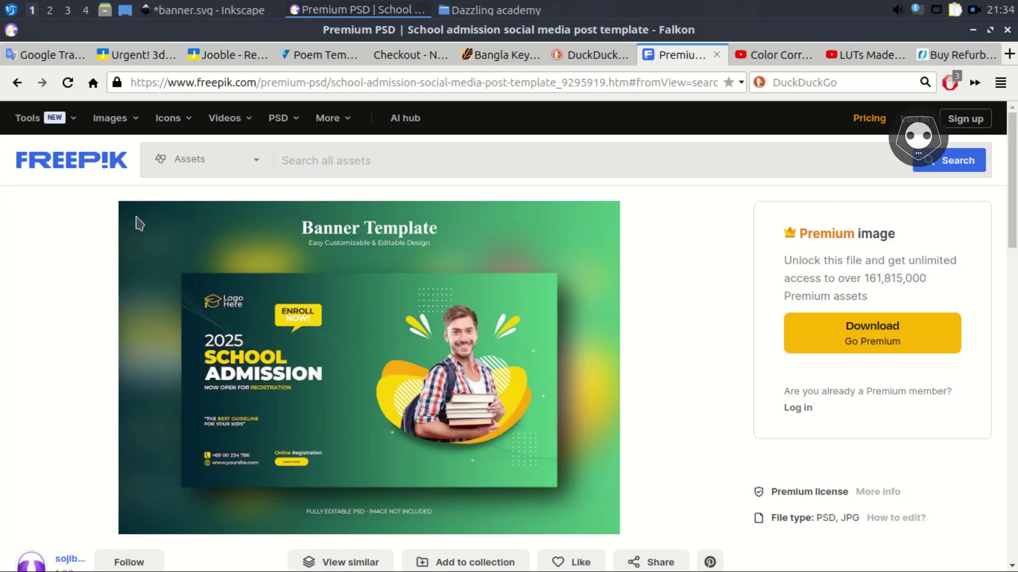
{"action": "left_click", "coordinate": [348, 155]}
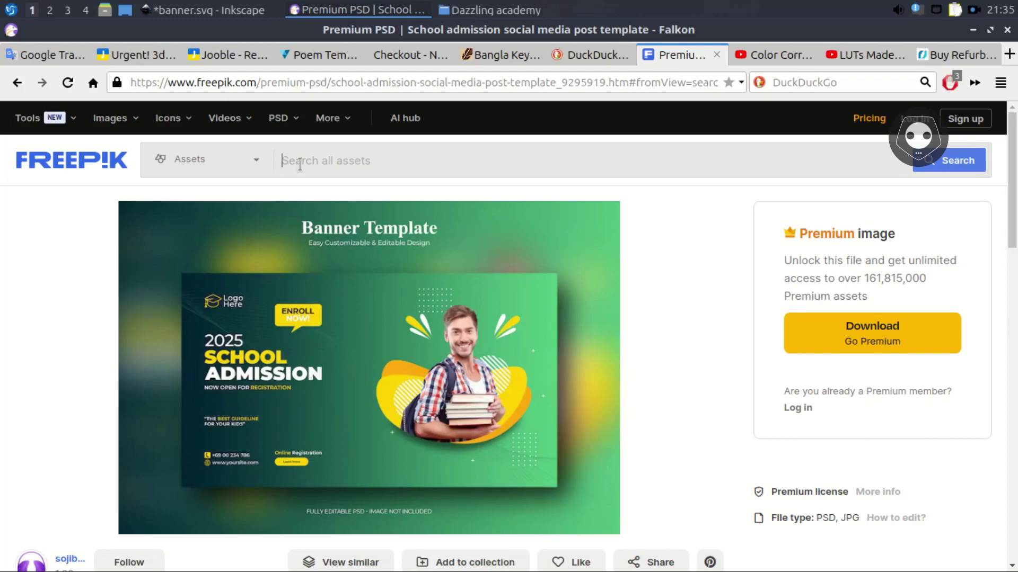
{"action": "type", "text": "s"}
{"action": "key", "text": "BackSpace"}
{"action": "type", "text": "school admission banner"}
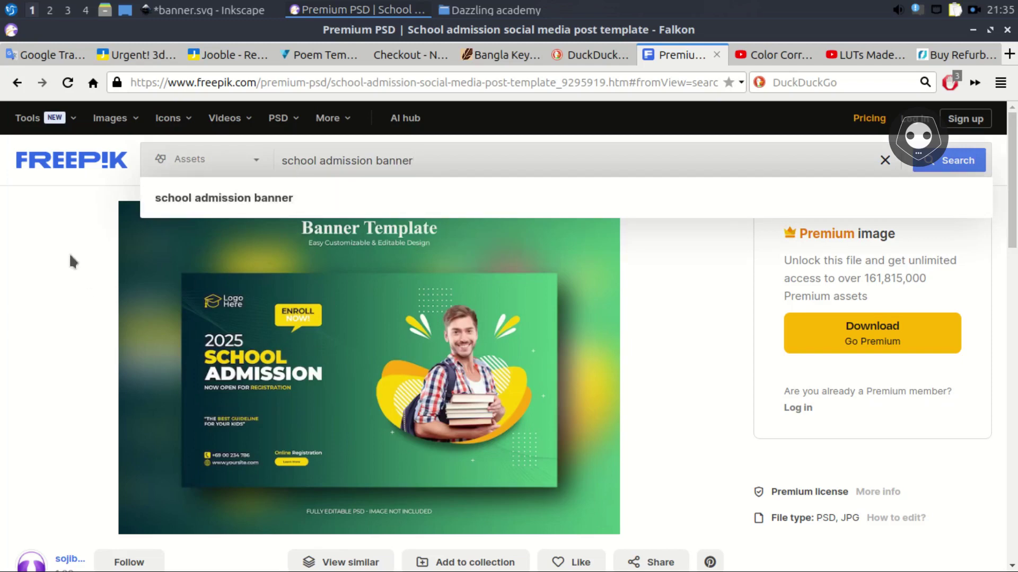
{"action": "left_click", "coordinate": [149, 276]}
Copy the preview image of the school admission banner template from the Freepik page
{"action": "scroll", "coordinate": [816, 303], "scroll_direction": "down", "scroll_amount": 2}
{"action": "scroll", "coordinate": [816, 303], "scroll_direction": "down", "scroll_amount": 1}
{"action": "right_click", "coordinate": [378, 239]}
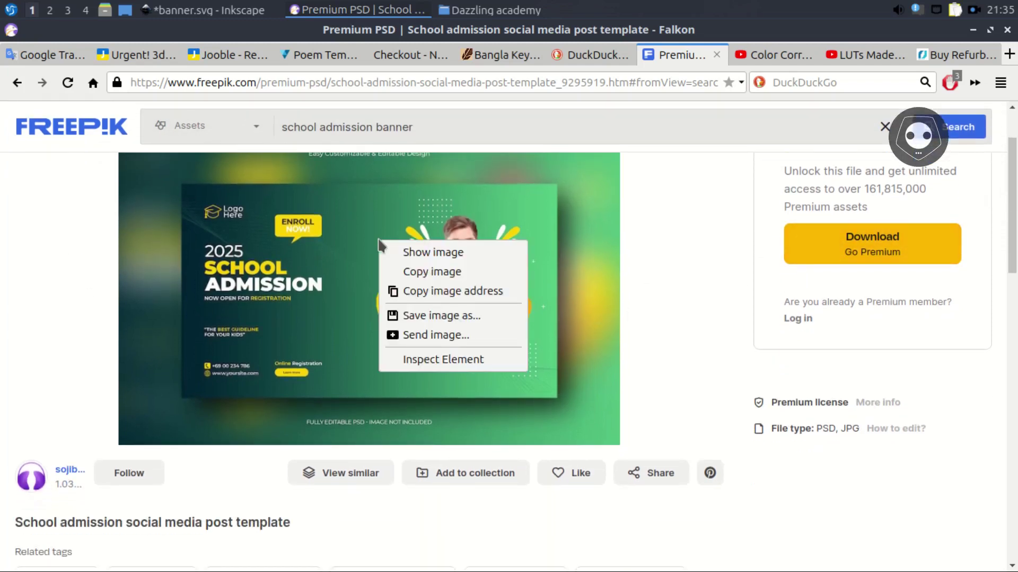
{"action": "left_click", "coordinate": [425, 272]}
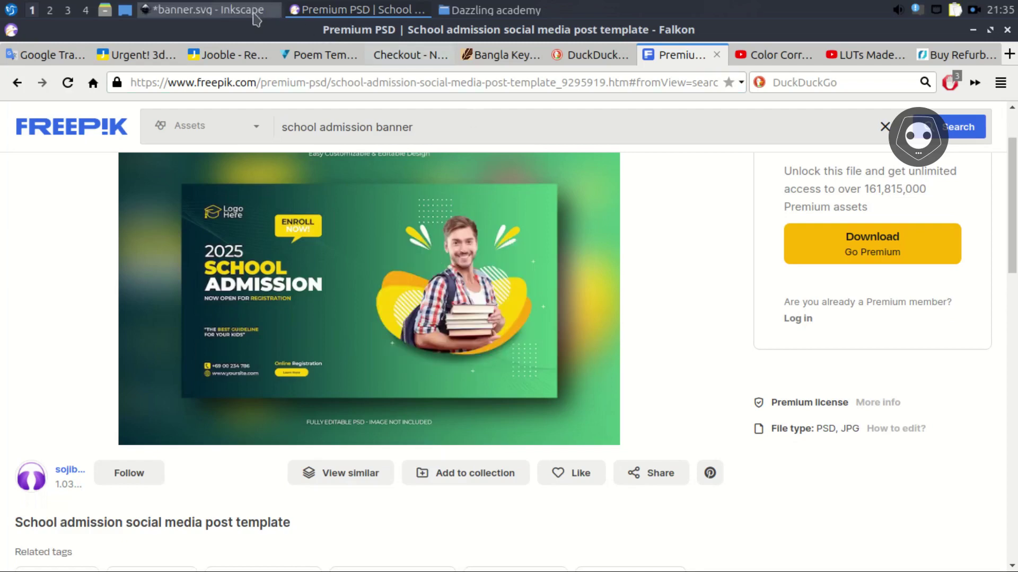
Switch to Inkscape, paste the copied template image, and place it beside the banner just below the "2.5$" text
{"action": "left_click", "coordinate": [220, 13]}
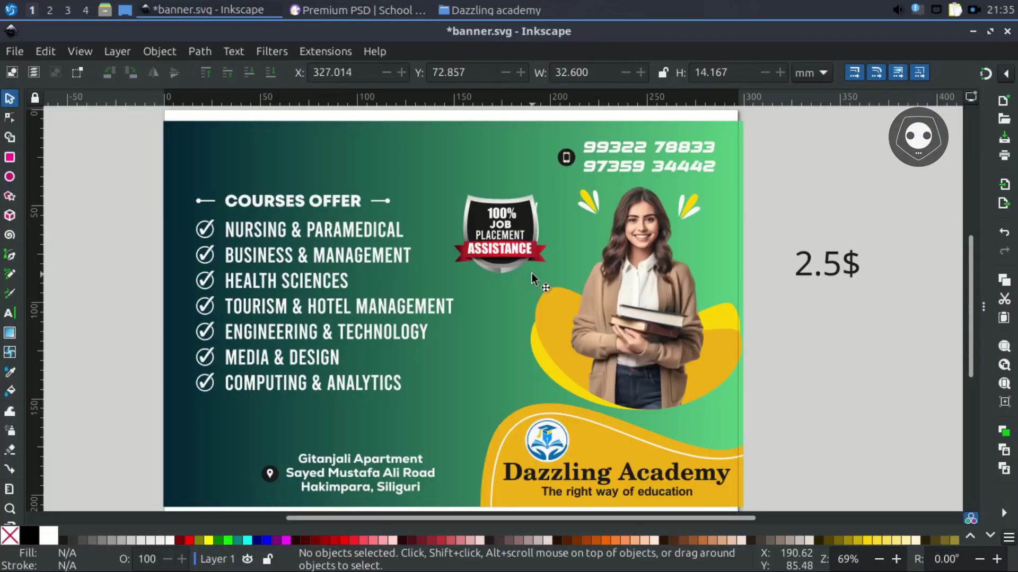
{"action": "scroll", "coordinate": [533, 279], "scroll_direction": "right", "scroll_amount": 2}
{"action": "scroll", "coordinate": [457, 269], "scroll_direction": "down", "scroll_amount": 1, "text": "ctrl"}
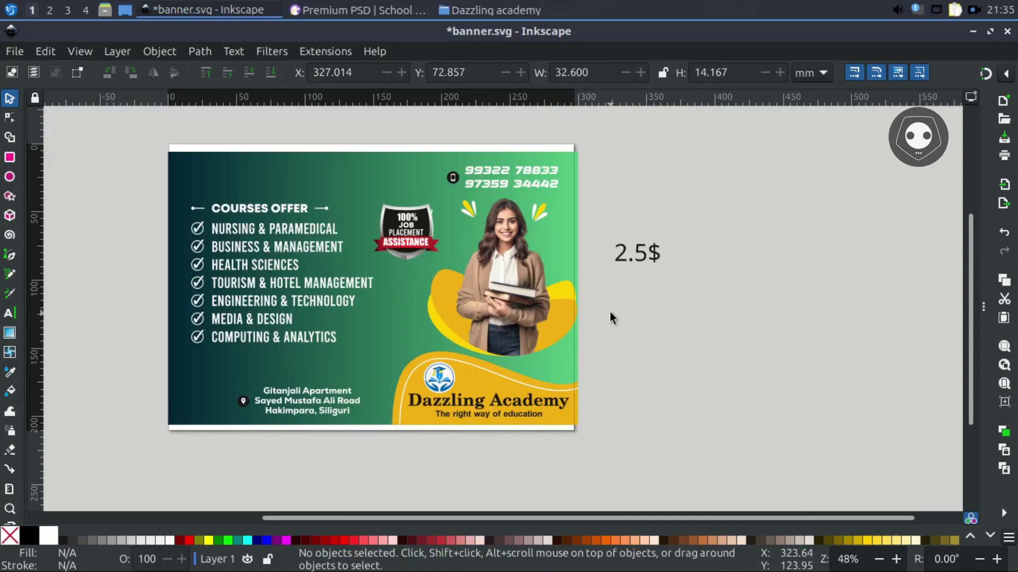
{"action": "key", "text": "ctrl+v"}
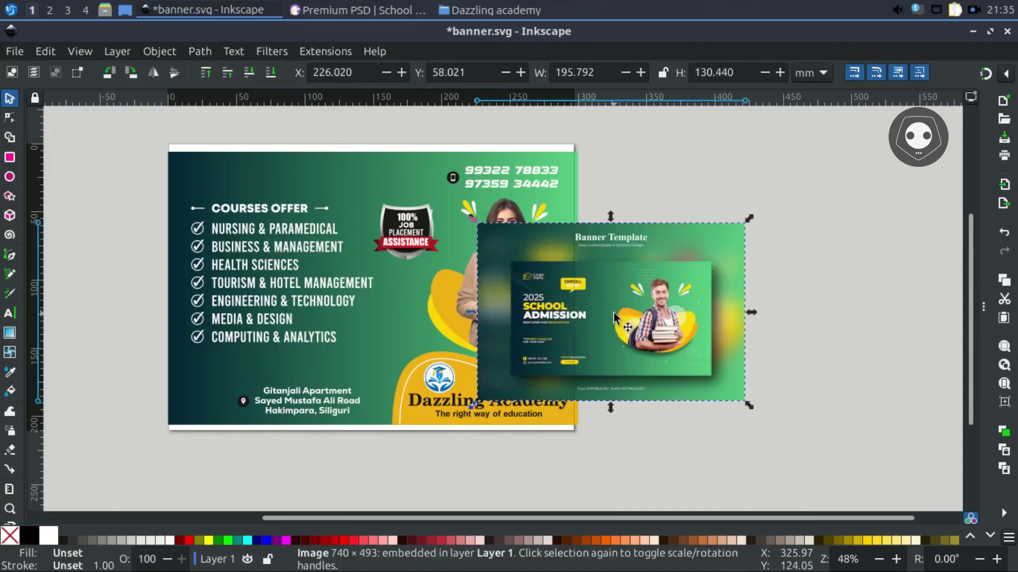
{"action": "left_click_drag", "start_coordinate": [644, 309], "coordinate": [737, 358]}
{"action": "scroll", "coordinate": [737, 357], "scroll_direction": "up", "scroll_amount": 1, "text": "ctrl"}
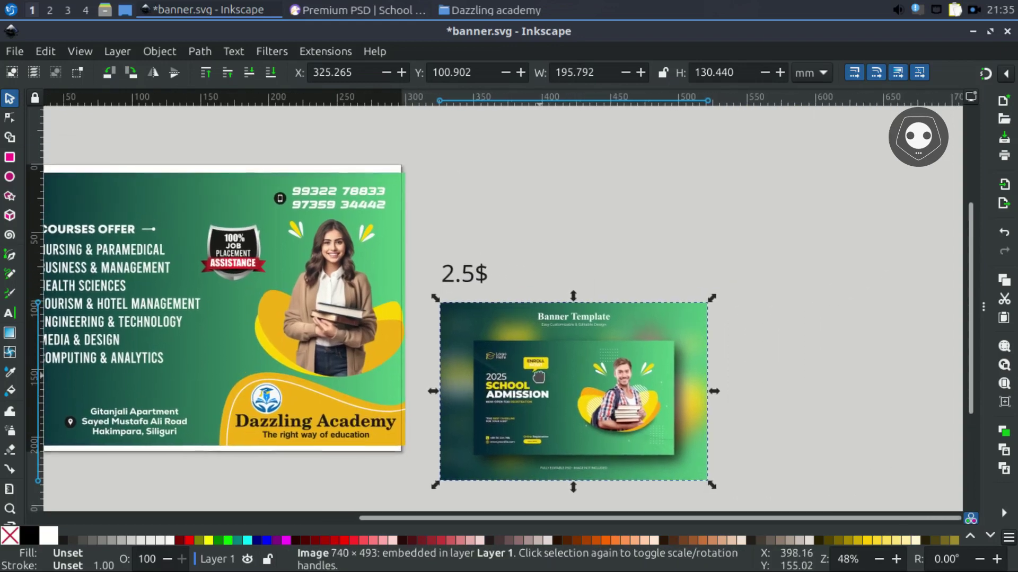
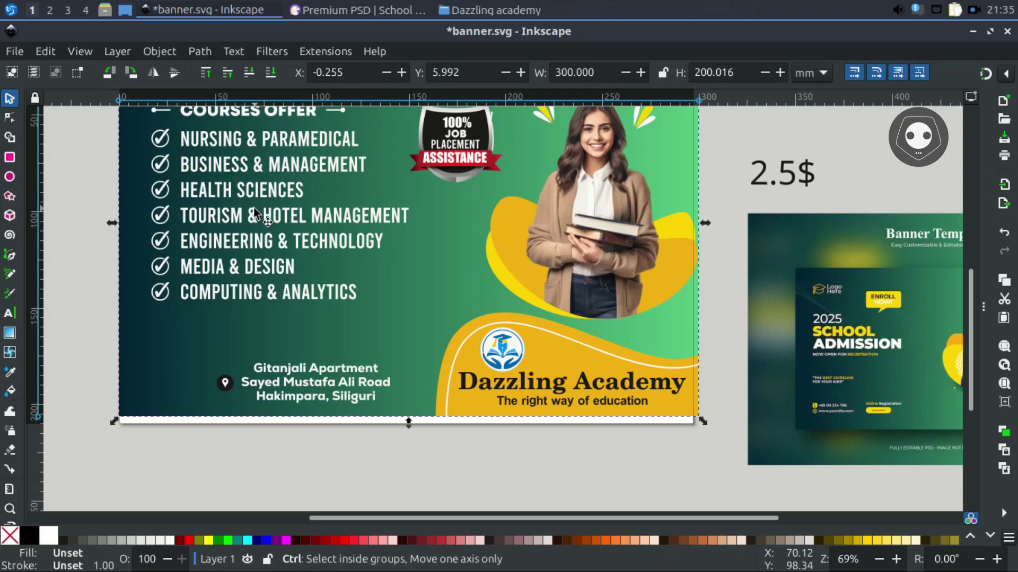
Ungroup the whole banner, then ungroup the set holding the woman's photo and the yellow shapes behind her
{"action": "key", "text": "ctrl+shift+g"}
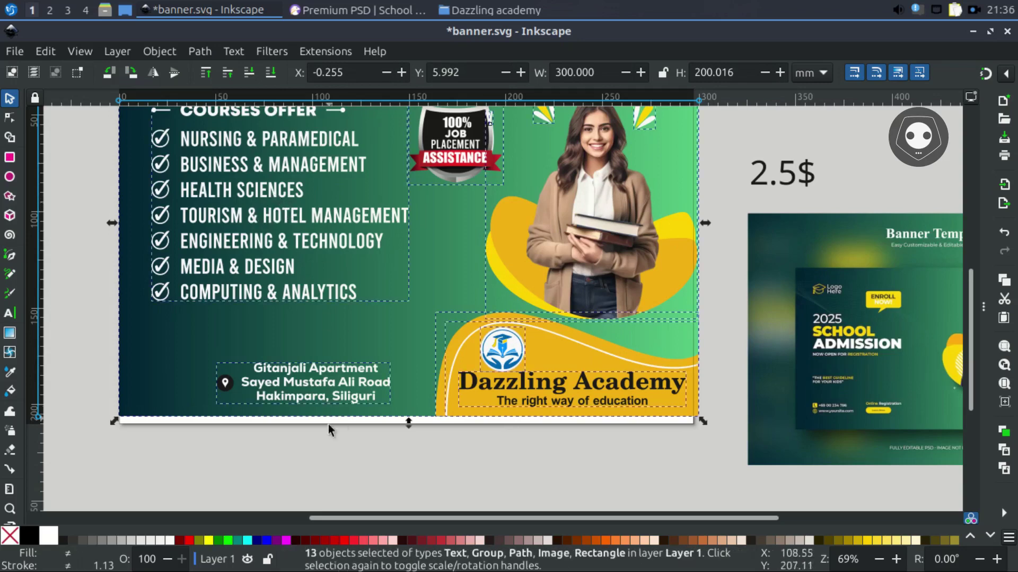
{"action": "left_click", "coordinate": [321, 453]}
{"action": "scroll", "coordinate": [327, 420], "scroll_direction": "right", "scroll_amount": 5}
{"action": "left_click_drag", "start_coordinate": [456, 244], "coordinate": [513, 221]}
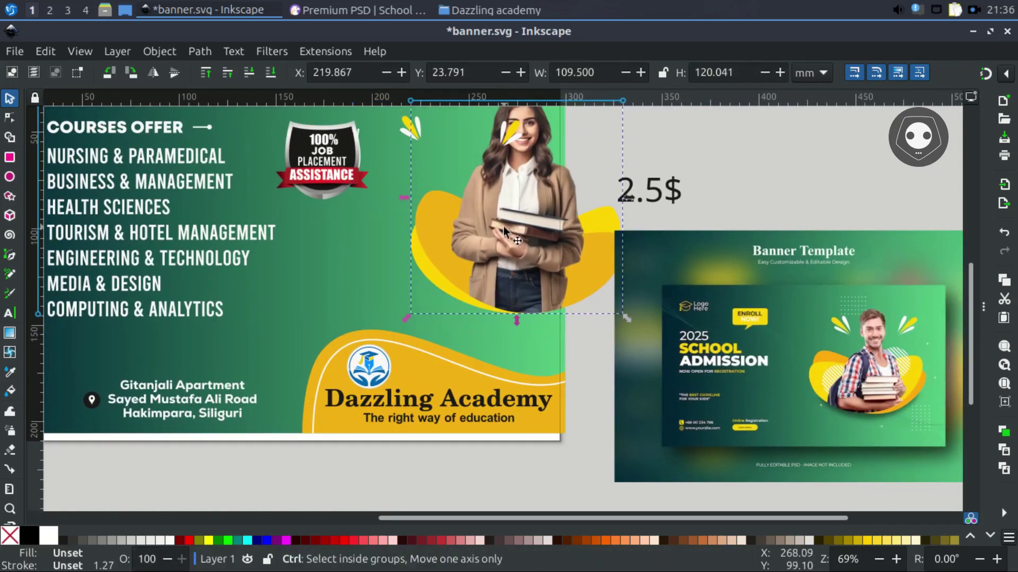
{"action": "key", "text": "ctrl+z"}
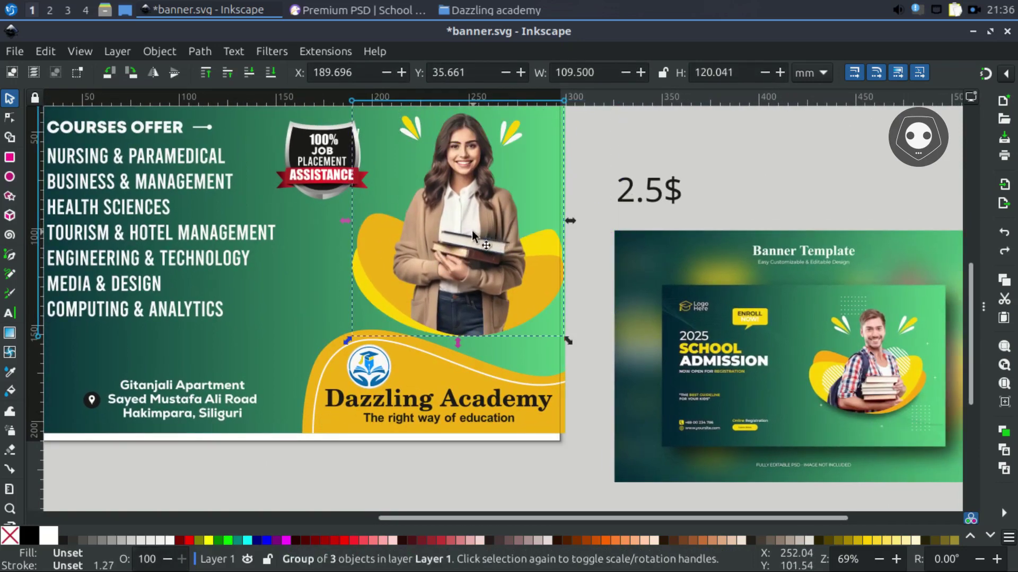
{"action": "key", "text": "ctrl+shift+g"}
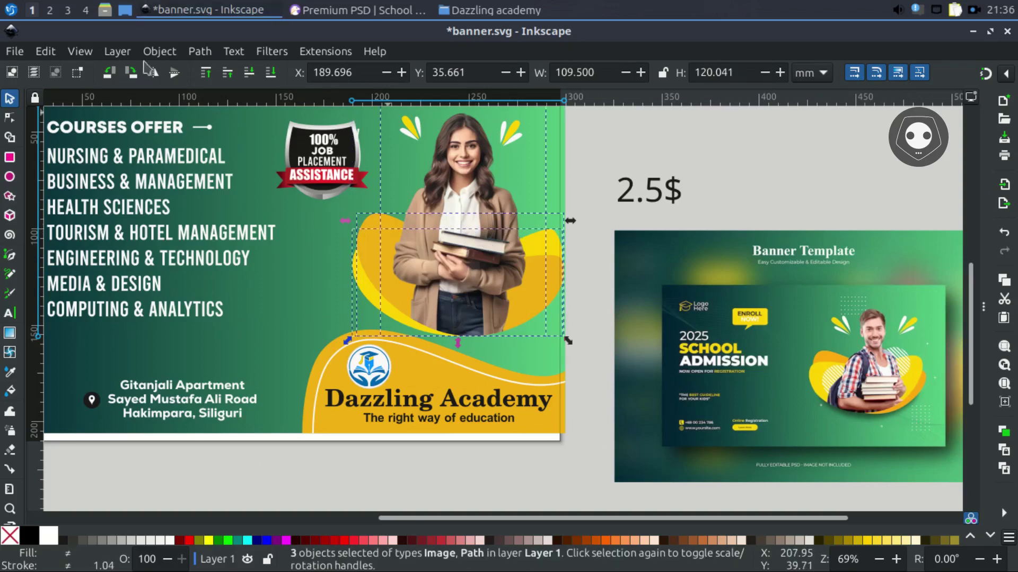
{"action": "right_click", "coordinate": [451, 243]}
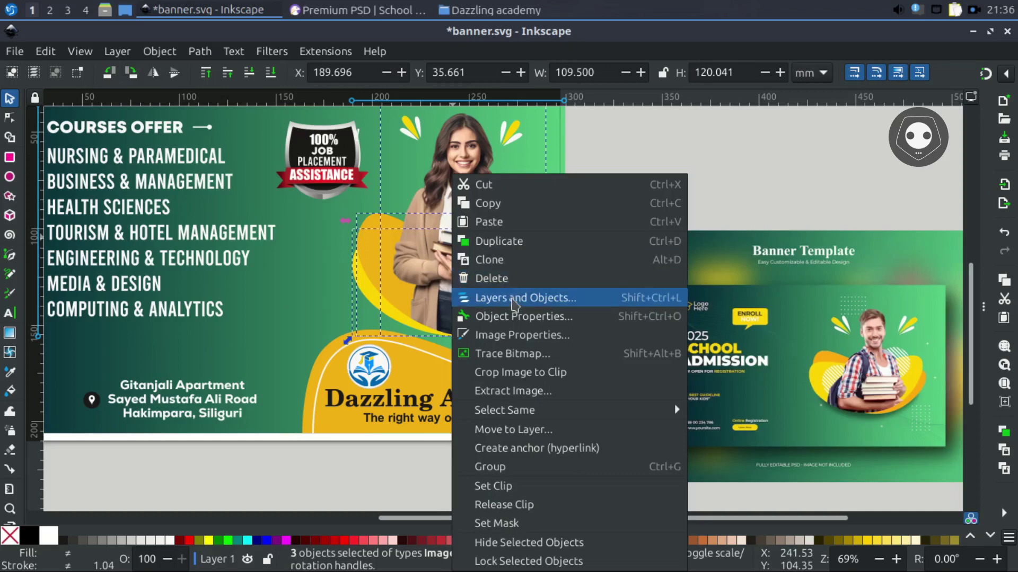
{"action": "mouse_move", "coordinate": [525, 416]}
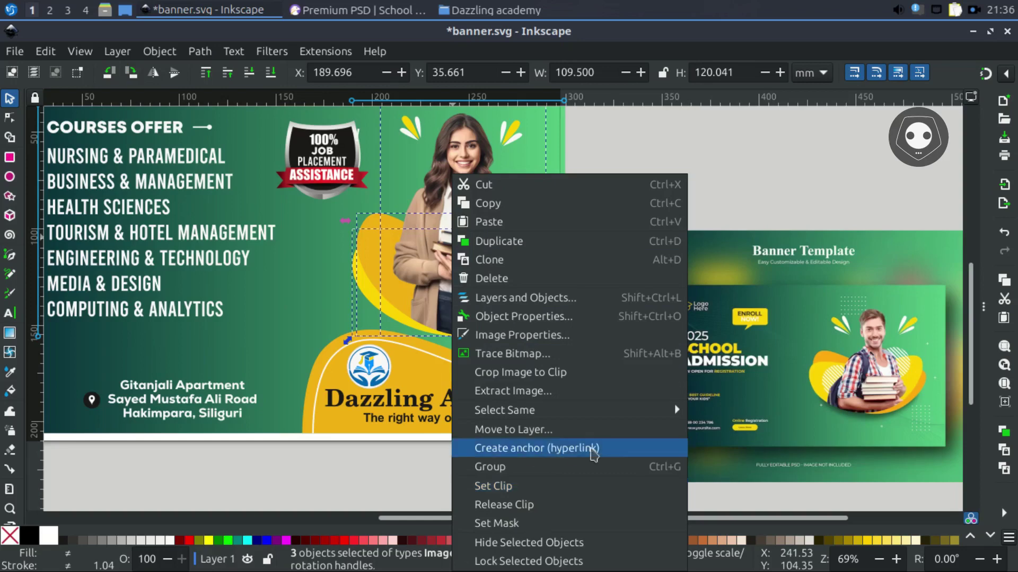
{"action": "left_click", "coordinate": [412, 462]}
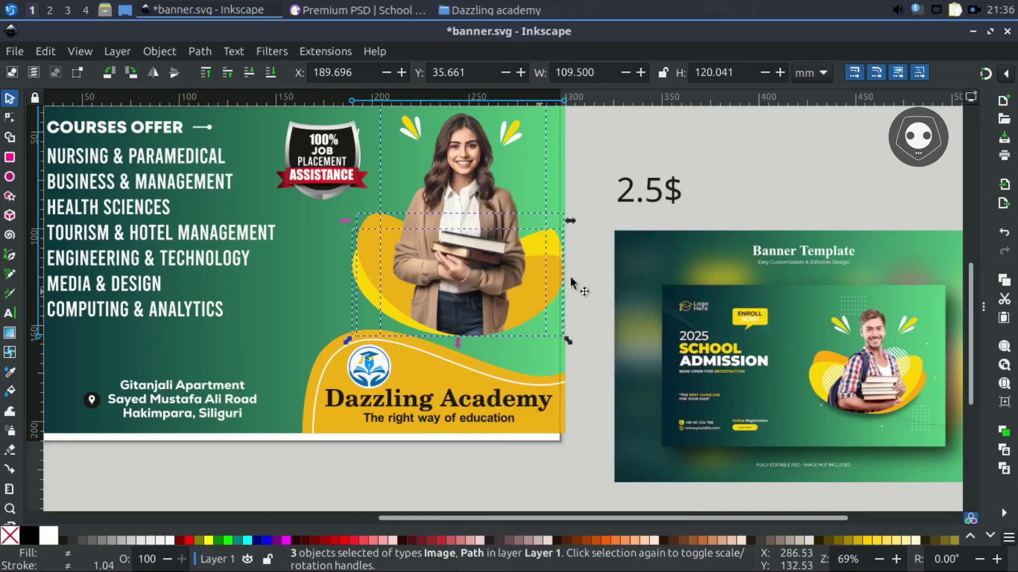
Try moving the woman's clipped photo separately from the yellow shapes, and undo the move
{"action": "left_click", "coordinate": [593, 205]}
{"action": "left_click_drag", "start_coordinate": [459, 269], "coordinate": [382, 147]}
{"action": "key", "text": "ctrl+z"}
Draw a rectangle about 96 × 67 mm in the empty area just below the pasted template image
{"action": "scroll", "coordinate": [583, 340], "scroll_direction": "down", "scroll_amount": 5}
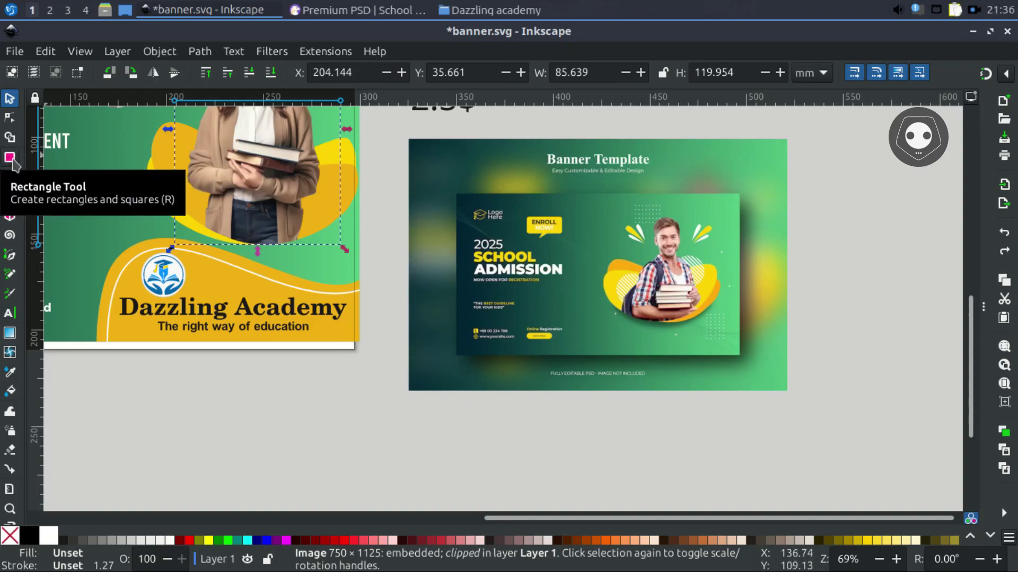
{"action": "left_click", "coordinate": [10, 157]}
{"action": "scroll", "coordinate": [364, 270], "scroll_direction": "down", "scroll_amount": 2}
{"action": "left_click_drag", "start_coordinate": [424, 359], "coordinate": [609, 489]}
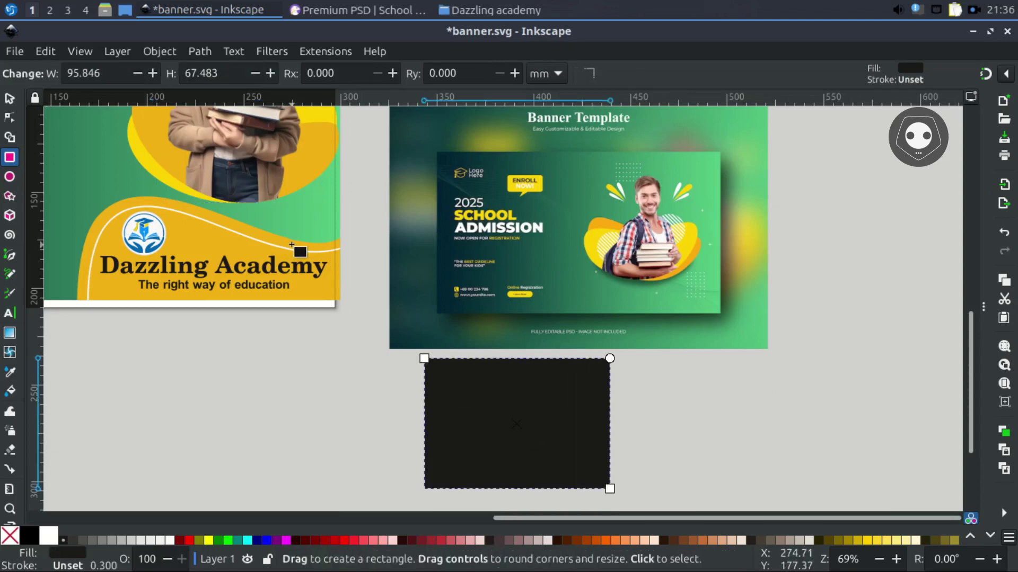
{"action": "key", "text": "space"}
Examine the banner's gradient background rectangle next to the template image
{"action": "left_click_drag", "start_coordinate": [288, 246], "coordinate": [365, 280]}
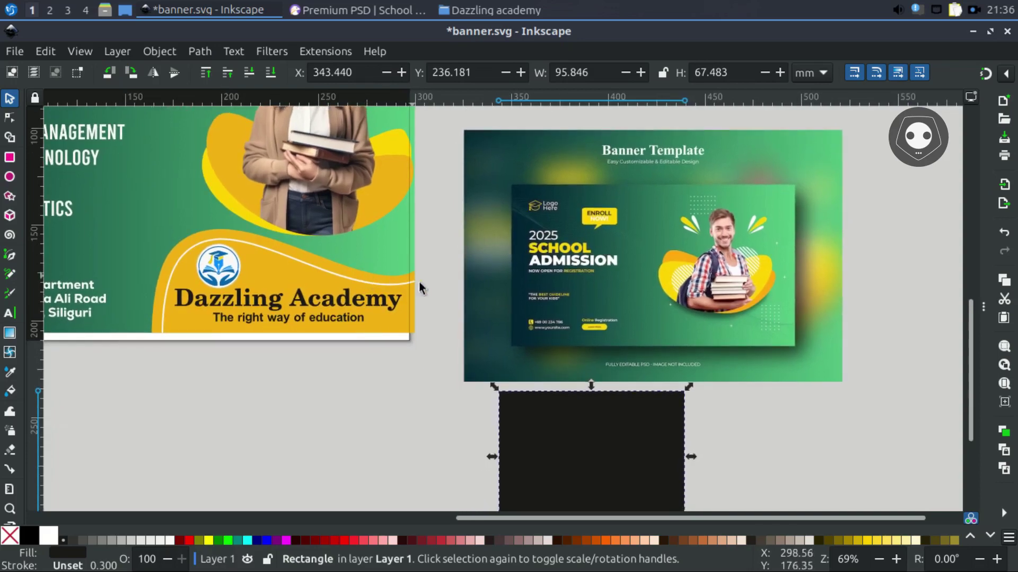
{"action": "scroll", "coordinate": [466, 365], "scroll_direction": "up", "scroll_amount": 2}
{"action": "scroll", "coordinate": [397, 303], "scroll_direction": "up", "scroll_amount": 3}
{"action": "scroll", "coordinate": [397, 302], "scroll_direction": "left", "scroll_amount": 3}
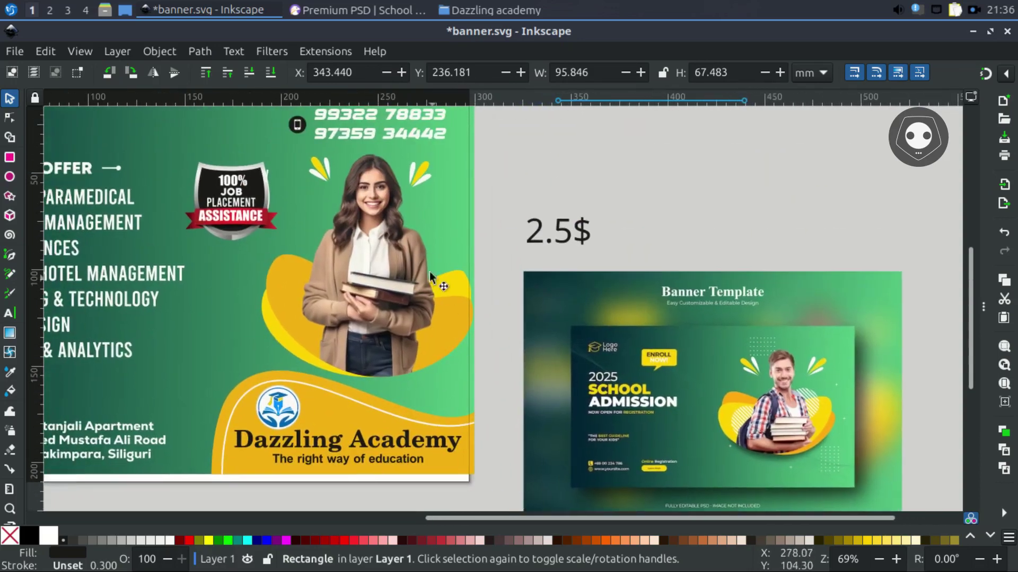
{"action": "left_click", "coordinate": [444, 238]}
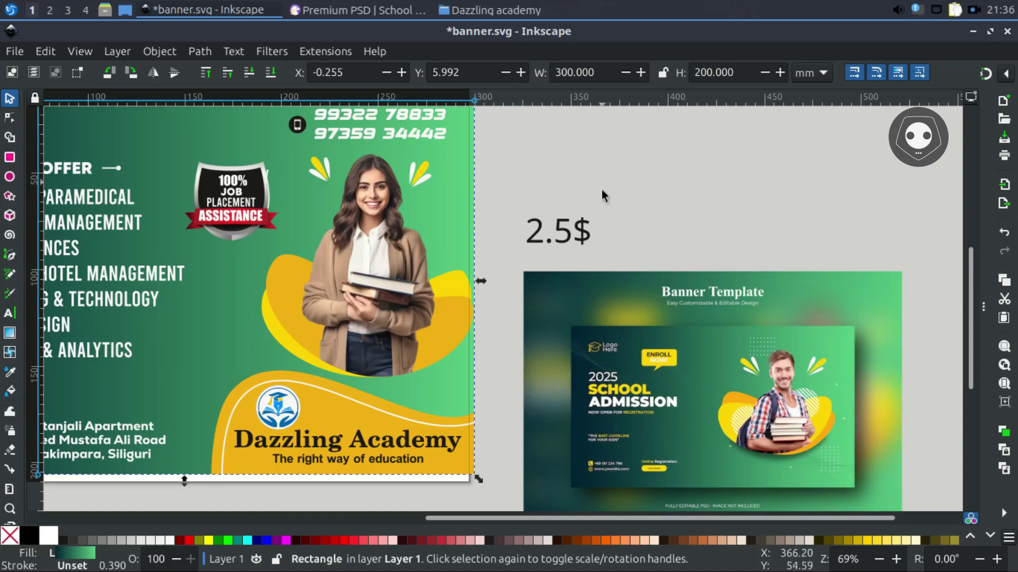
{"action": "left_click_drag", "start_coordinate": [500, 330], "coordinate": [341, 141]}
Give the dark rectangle below the template a linear gradient fill
{"action": "left_click", "coordinate": [503, 372]}
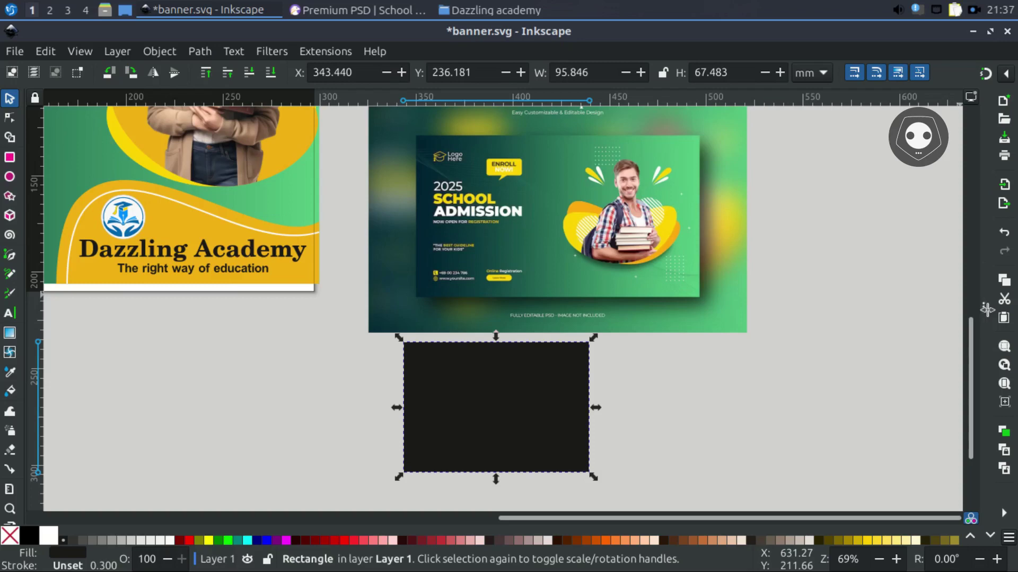
{"action": "key", "text": "ctrl+shift+e"}
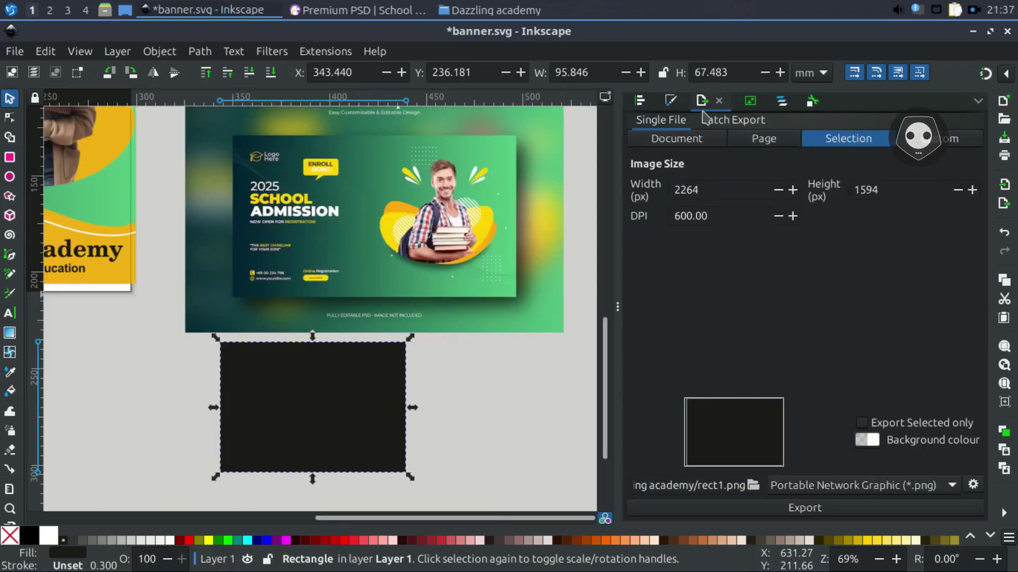
{"action": "key", "text": "ctrl+shift+f"}
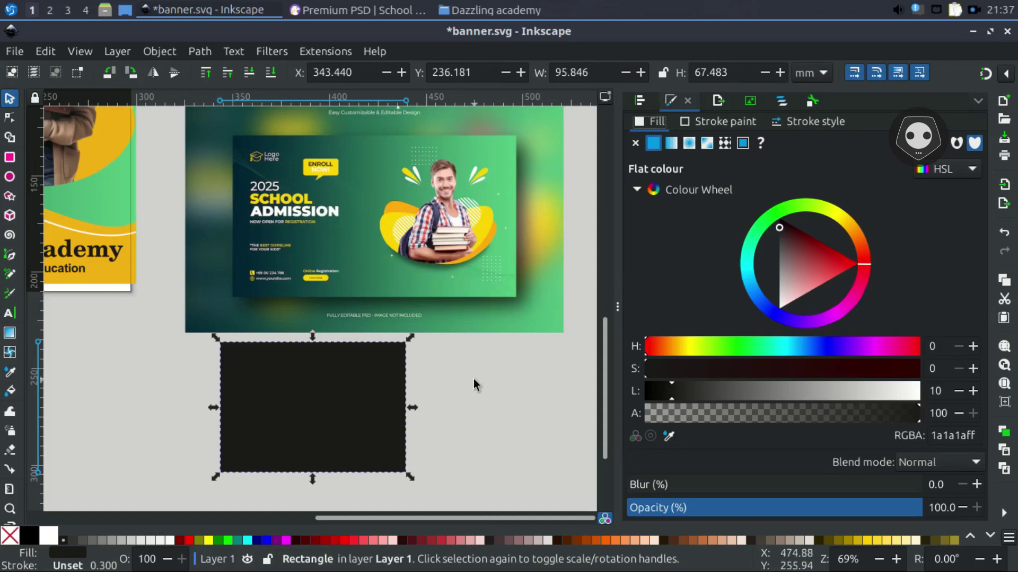
{"action": "left_click", "coordinate": [671, 143]}
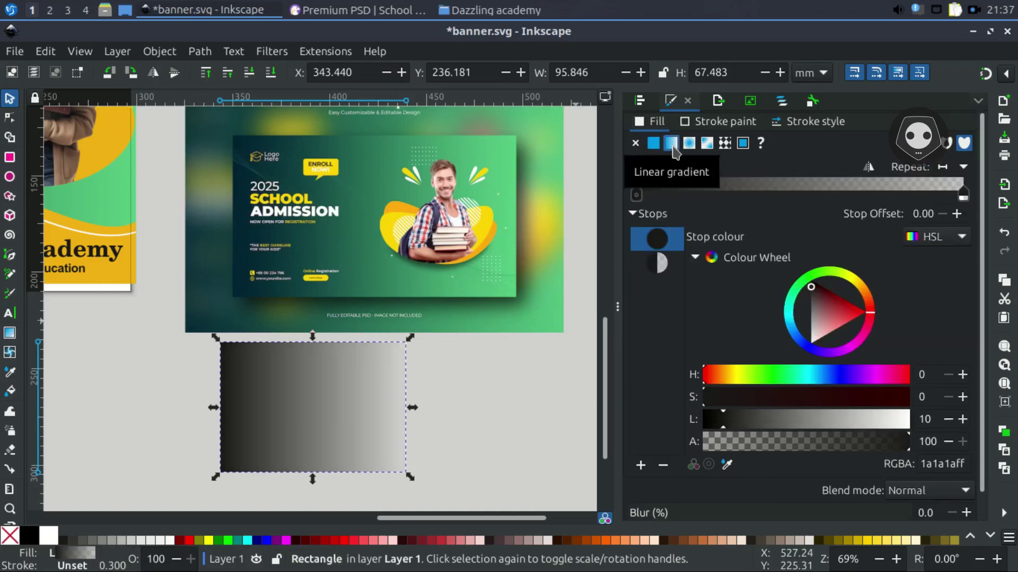
Set the gradient's start stop to the dark navy 022334 sampled from the dark edge of the template's inner banner
{"action": "left_click", "coordinate": [10, 334]}
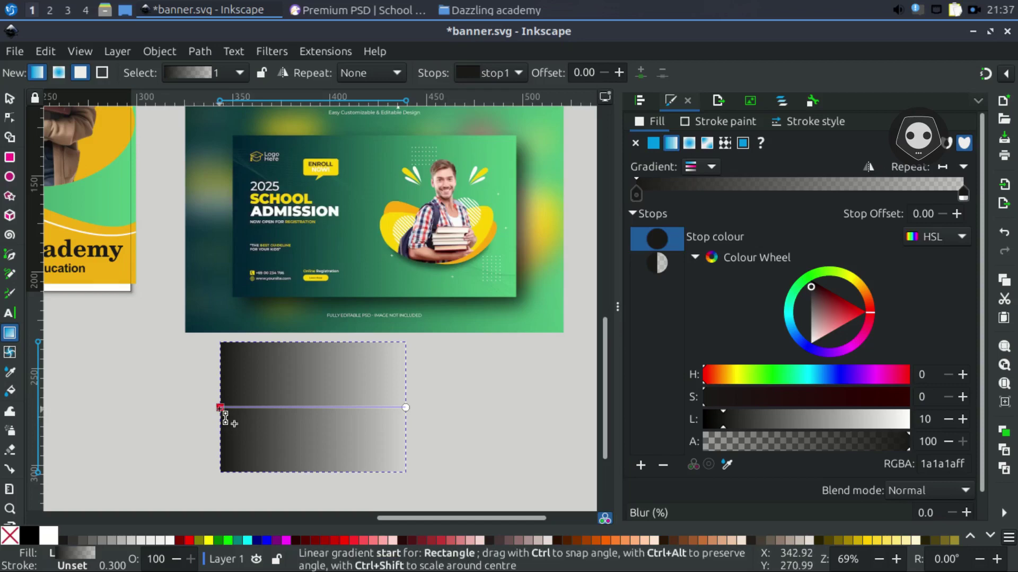
{"action": "left_click", "coordinate": [221, 408]}
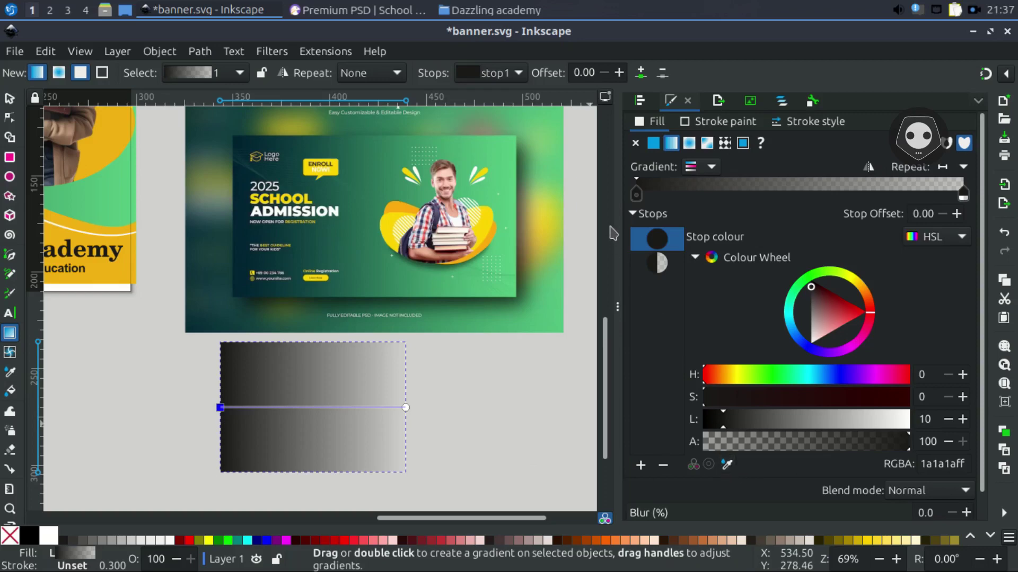
{"action": "mouse_move", "coordinate": [636, 198]}
{"action": "left_mouse_down"}
{"action": "mouse_move", "coordinate": [721, 195]}
{"action": "mouse_move", "coordinate": [616, 195]}
{"action": "left_mouse_up"}
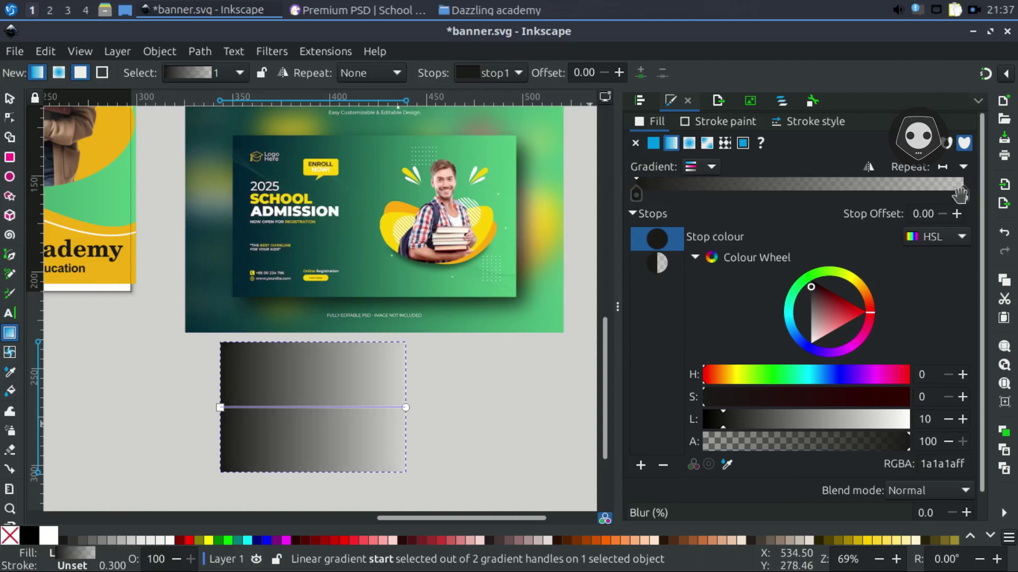
{"action": "left_click", "coordinate": [727, 465]}
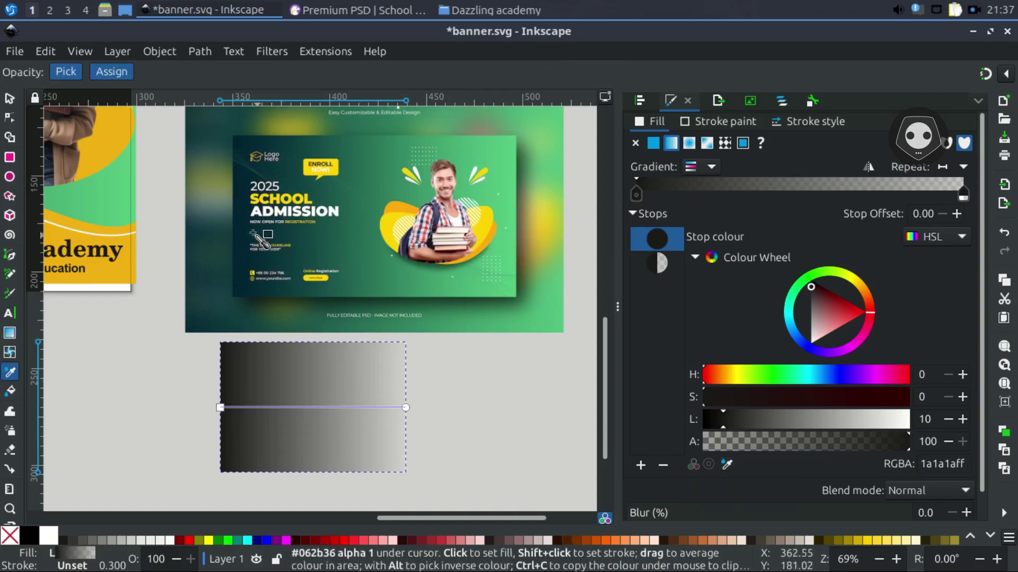
{"action": "left_click", "coordinate": [237, 226]}
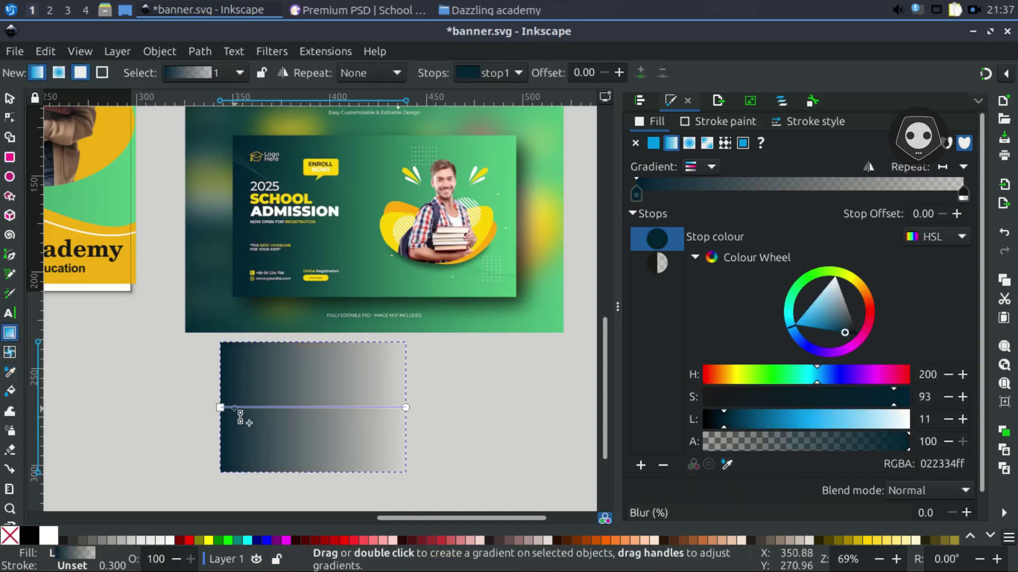
Set the gradient's end stop to the light green 55c982 sampled from the bright edge of the template's inner banner
{"action": "left_click", "coordinate": [405, 408]}
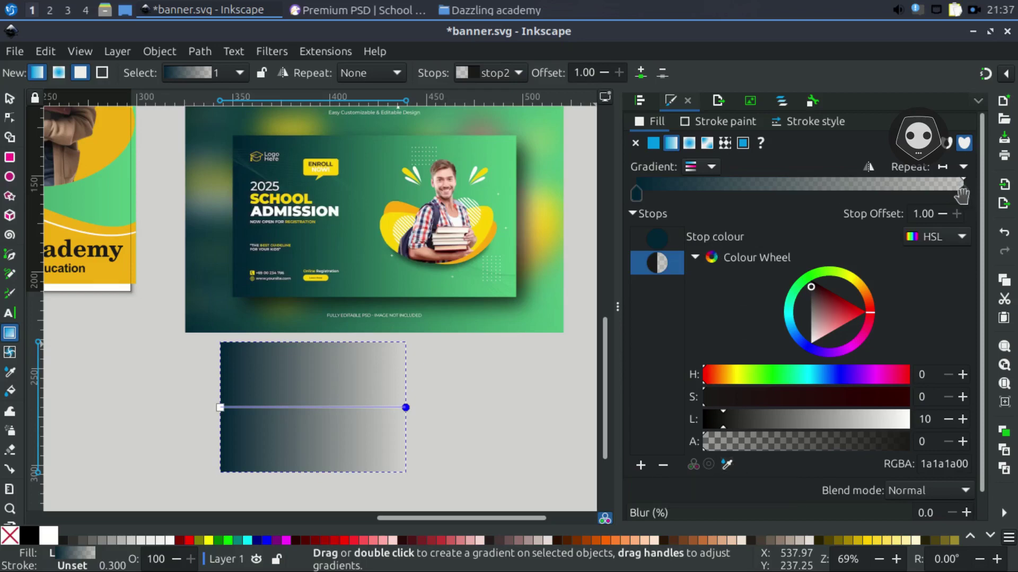
{"action": "left_click", "coordinate": [728, 465]}
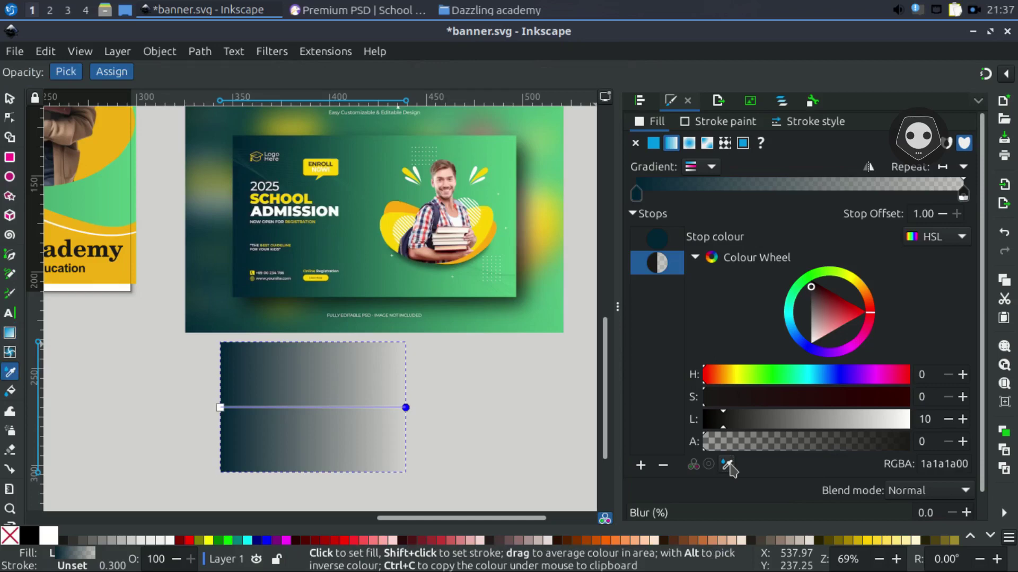
{"action": "left_click", "coordinate": [514, 184]}
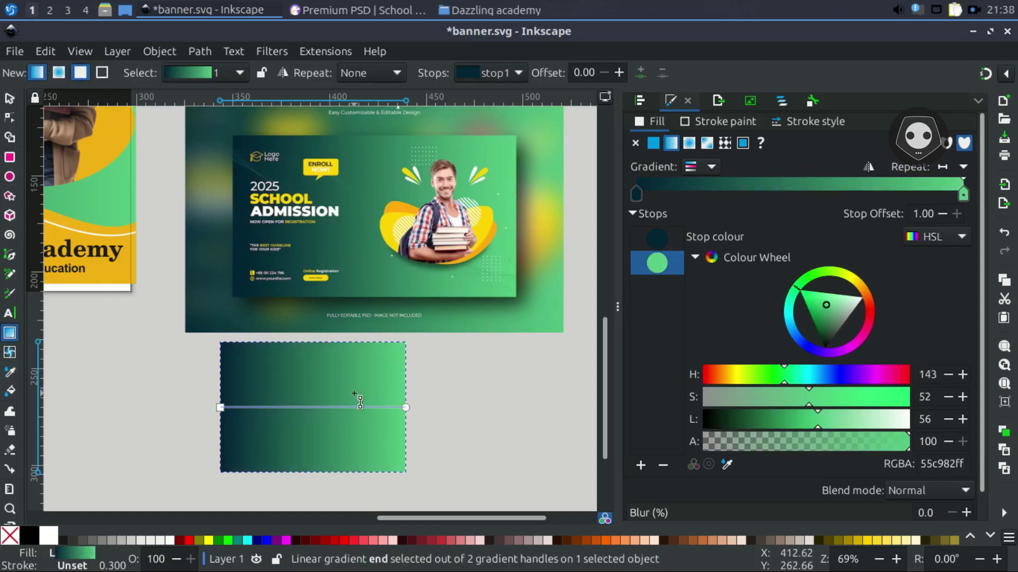
{"action": "left_click", "coordinate": [10, 98]}
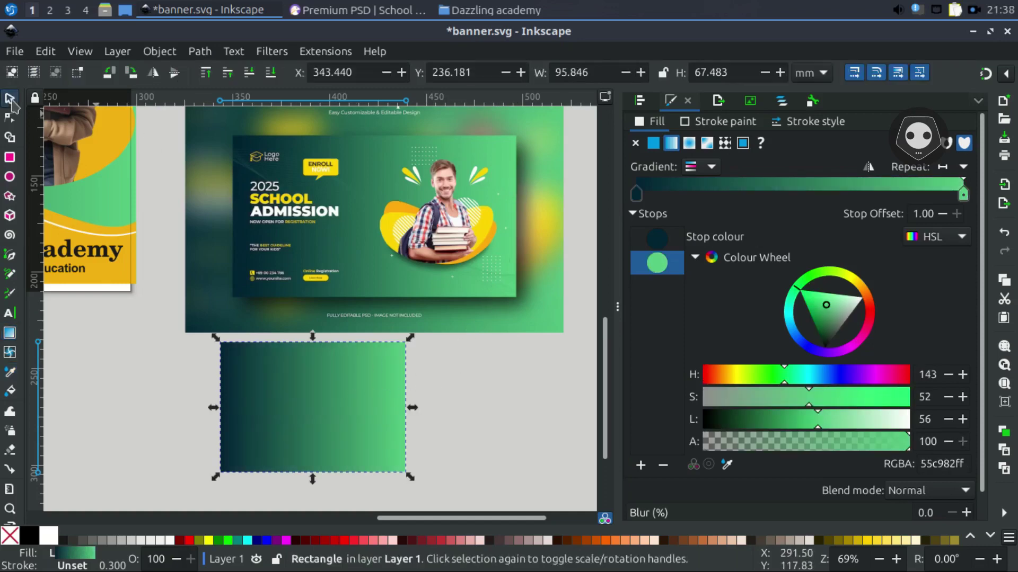
Compare the gradient rectangle with the template's background, deselect it, and examine the template's man and yellow shapes up close
{"action": "scroll", "coordinate": [363, 388], "scroll_direction": "right", "scroll_amount": 2}
{"action": "scroll", "coordinate": [364, 388], "scroll_direction": "down", "scroll_amount": 1}
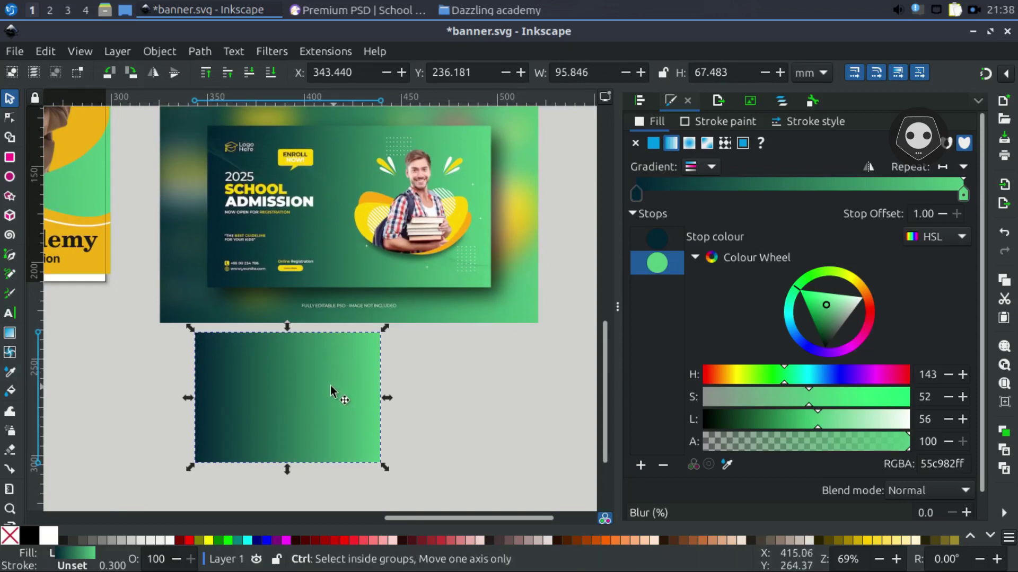
{"action": "scroll", "coordinate": [330, 386], "scroll_direction": "up", "scroll_amount": 1, "text": "ctrl"}
{"action": "scroll", "coordinate": [329, 386], "scroll_direction": "down", "scroll_amount": 1, "text": "ctrl"}
{"action": "scroll", "coordinate": [329, 385], "scroll_direction": "up", "scroll_amount": 1, "text": "ctrl"}
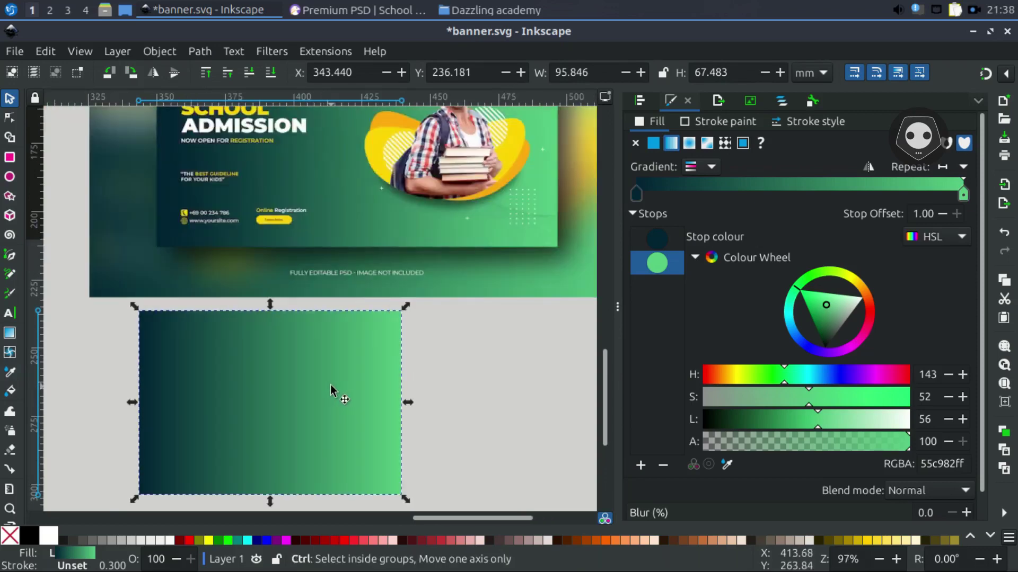
{"action": "mouse_move", "coordinate": [333, 389]}
{"action": "left_mouse_down"}
{"action": "mouse_move", "coordinate": [392, 377]}
{"action": "mouse_move", "coordinate": [340, 382]}
{"action": "left_mouse_up"}
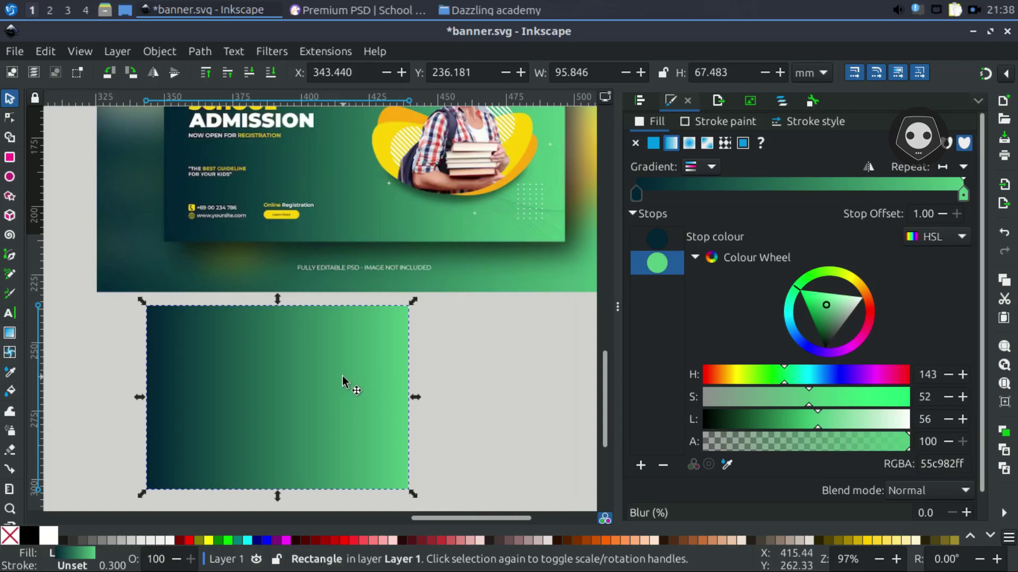
{"action": "scroll", "coordinate": [350, 384], "scroll_direction": "up", "scroll_amount": 5}
{"action": "scroll", "coordinate": [350, 385], "scroll_direction": "right", "scroll_amount": 3}
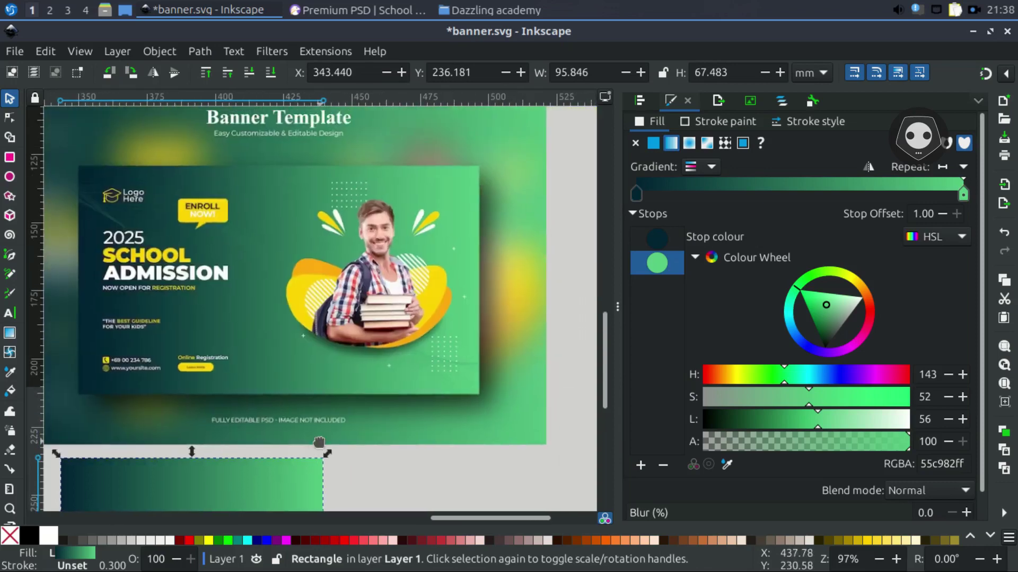
{"action": "left_click", "coordinate": [571, 257]}
{"action": "scroll", "coordinate": [343, 290], "scroll_direction": "up", "scroll_amount": 2, "text": "ctrl"}
{"action": "scroll", "coordinate": [351, 290], "scroll_direction": "right", "scroll_amount": 1}
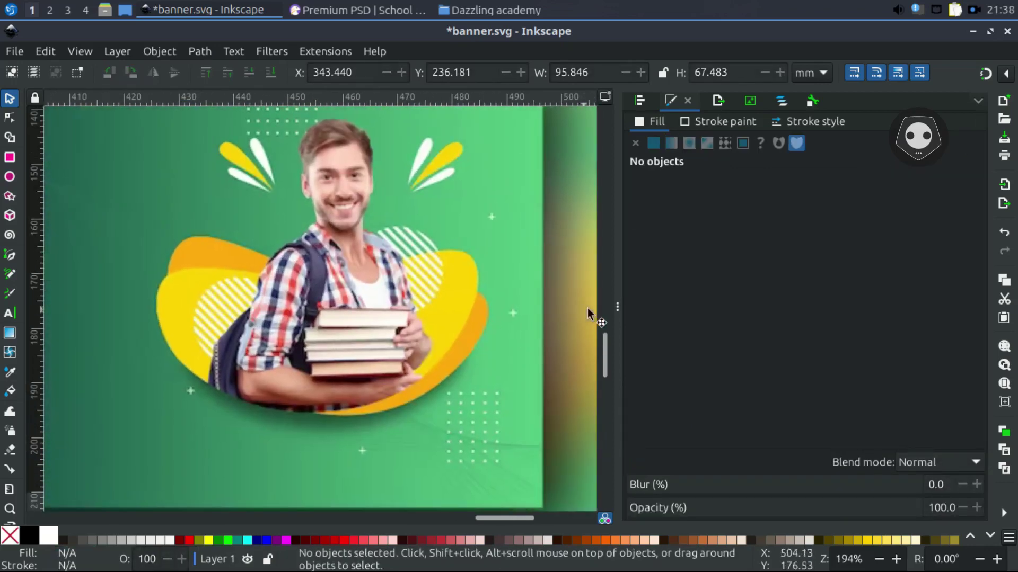
Draw a closed four-point straight-sided path with the Pen tool around the yellow shape behind the template's man, dipping at his chest
{"action": "left_click_drag", "start_coordinate": [618, 306], "coordinate": [685, 307]}
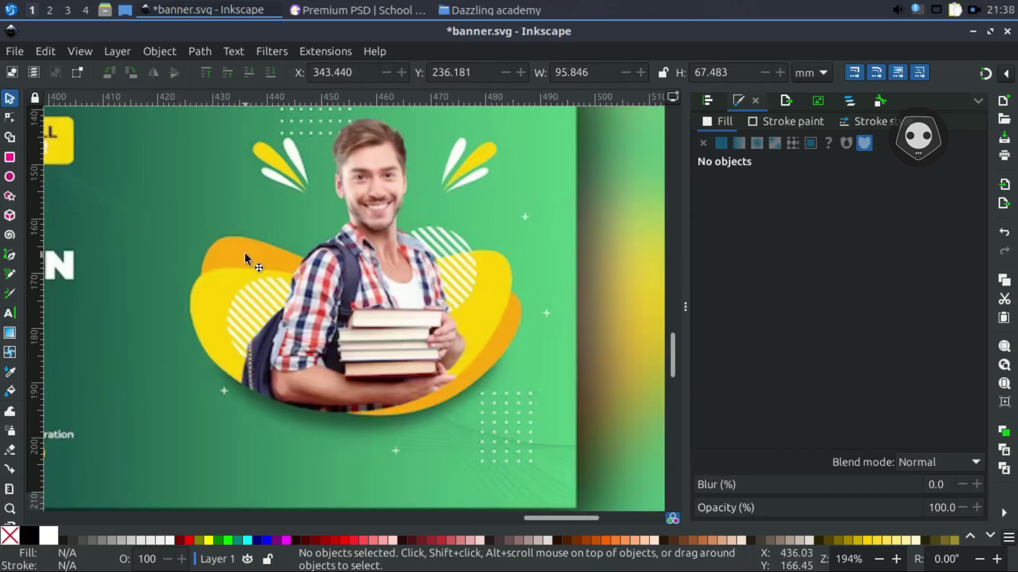
{"action": "left_click", "coordinate": [10, 257]}
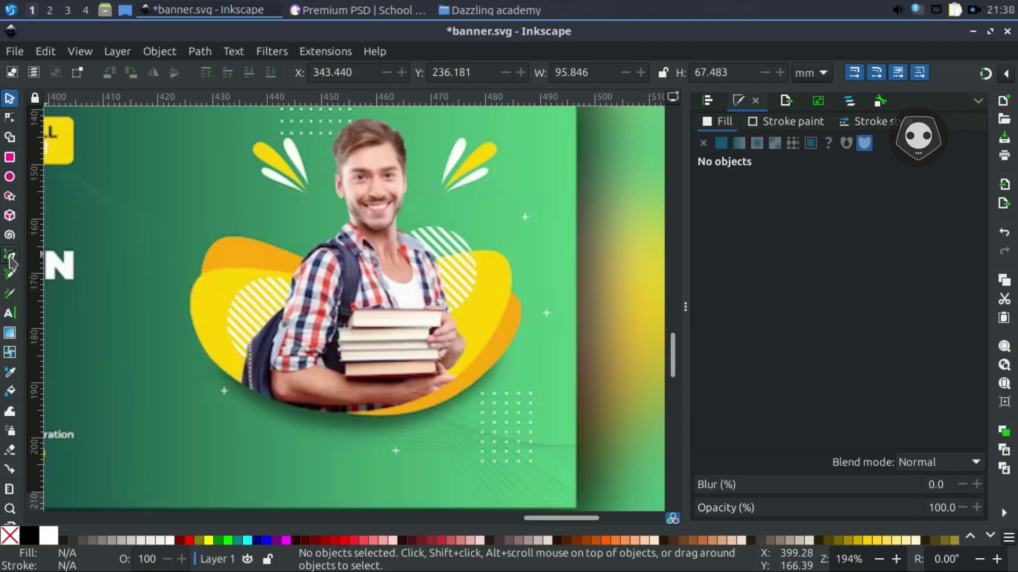
{"action": "left_click", "coordinate": [196, 282]}
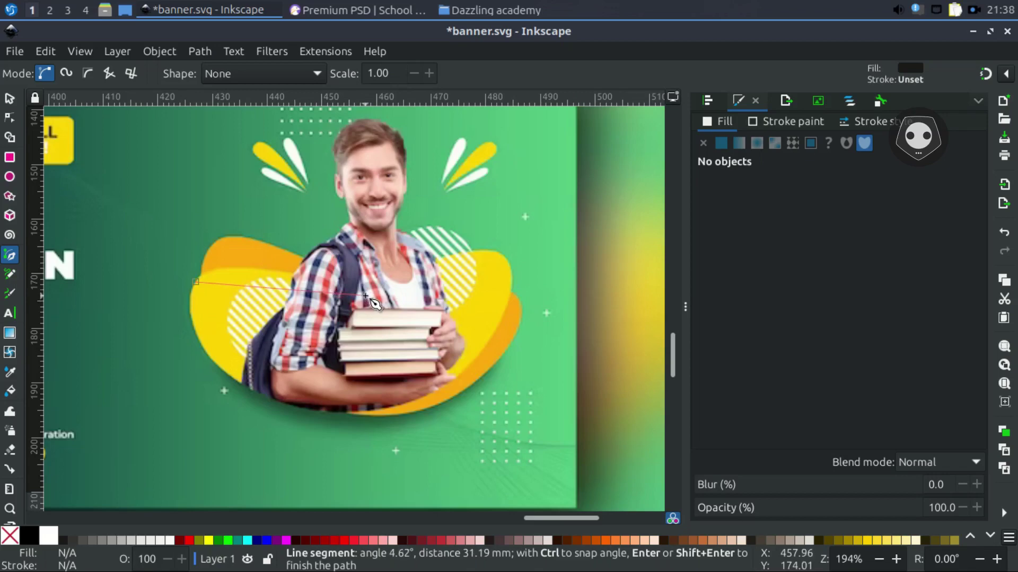
{"action": "left_click", "coordinate": [366, 294]}
{"action": "left_click", "coordinate": [501, 256]}
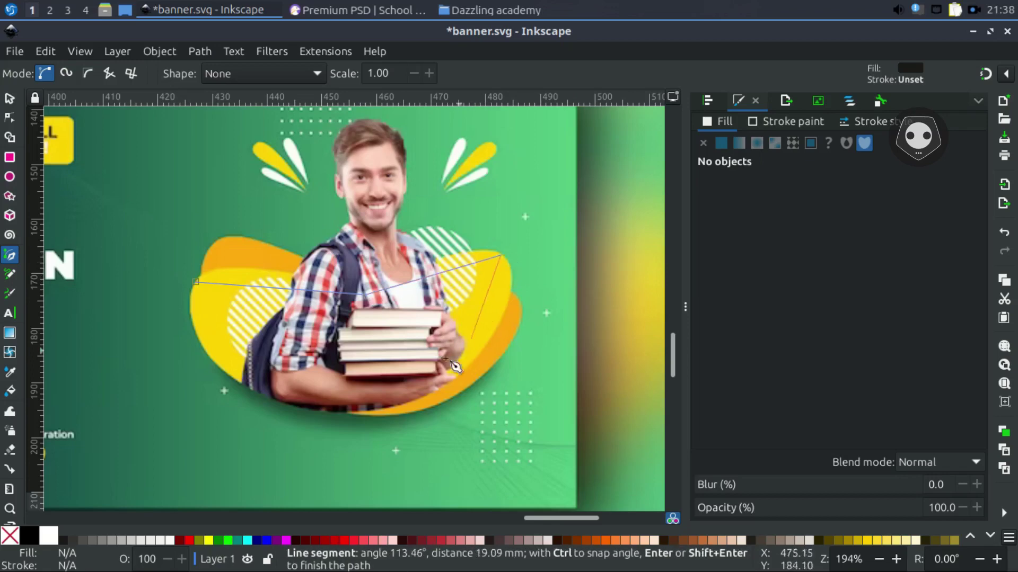
{"action": "left_click", "coordinate": [364, 412]}
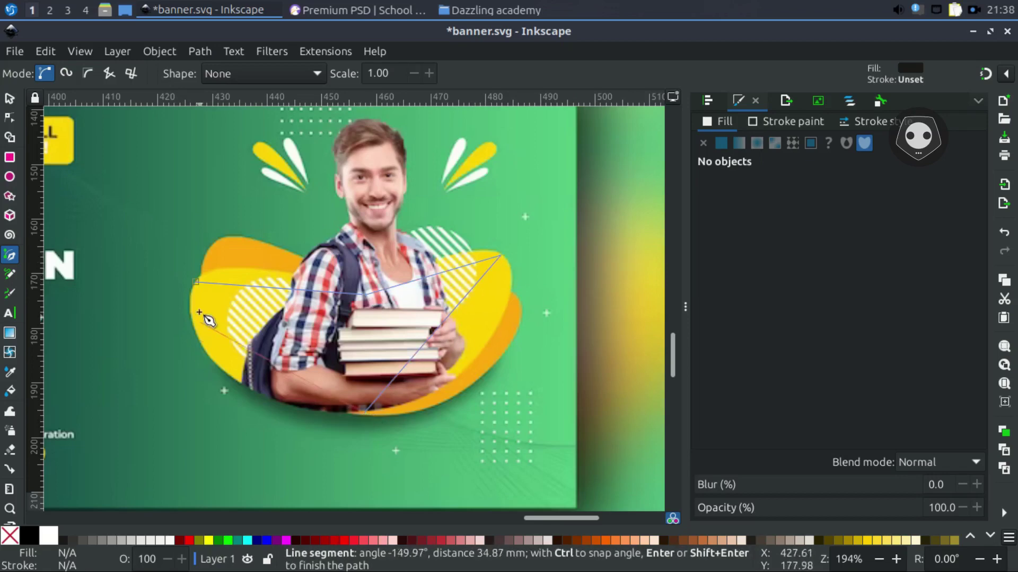
{"action": "left_click", "coordinate": [196, 283]}
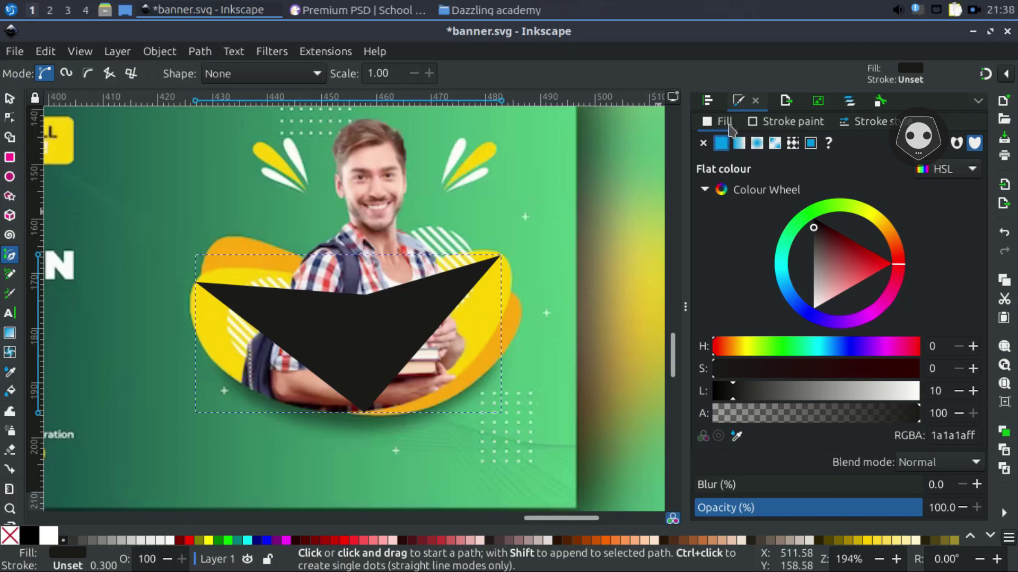
Remove the new path's fill and give it a flat black stroke so the template's yellow shape stays visible for tracing
{"action": "left_click", "coordinate": [794, 125]}
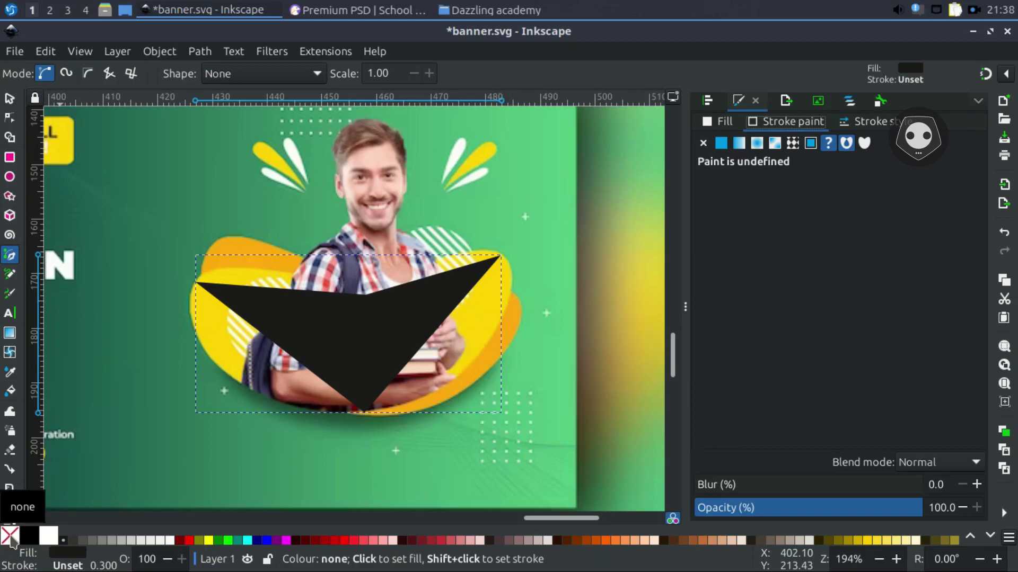
{"action": "left_click", "coordinate": [721, 122]}
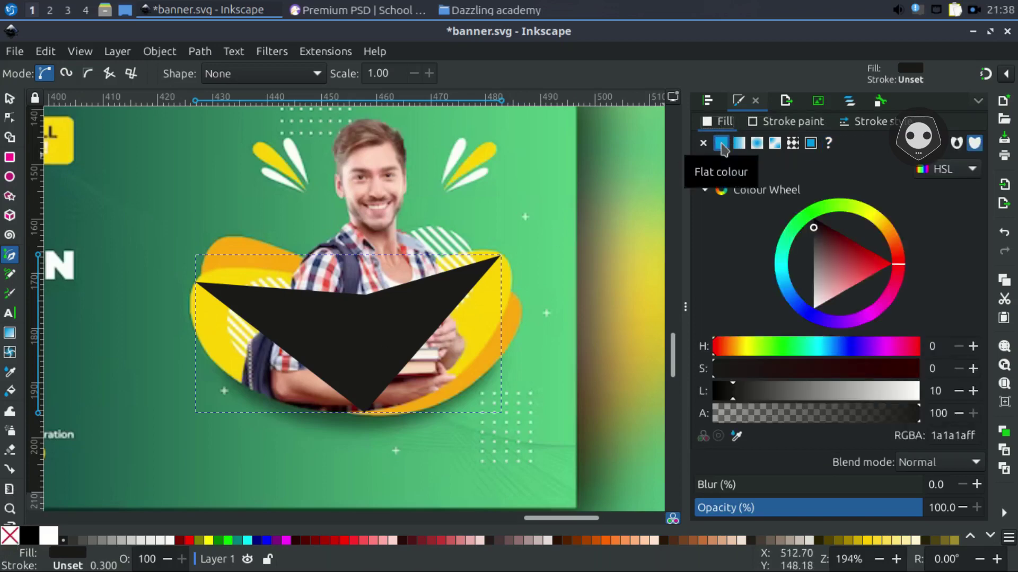
{"action": "left_click", "coordinate": [703, 143]}
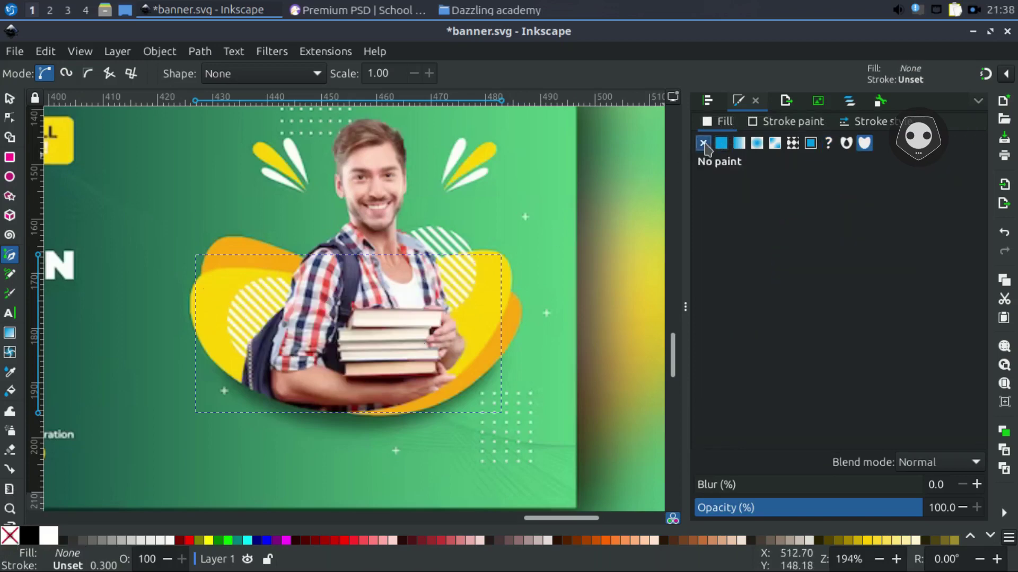
{"action": "left_click", "coordinate": [780, 123]}
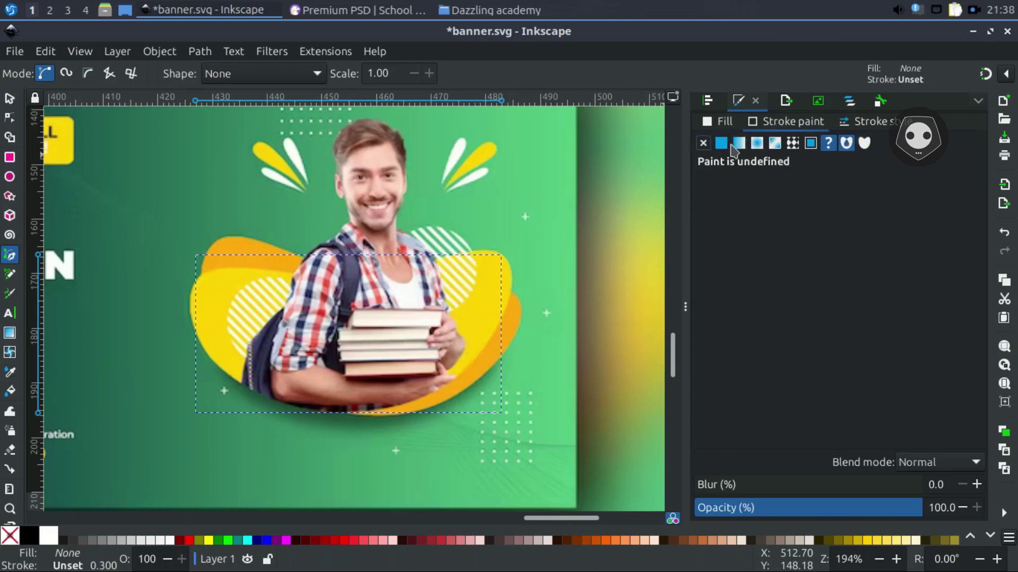
{"action": "left_click", "coordinate": [722, 144]}
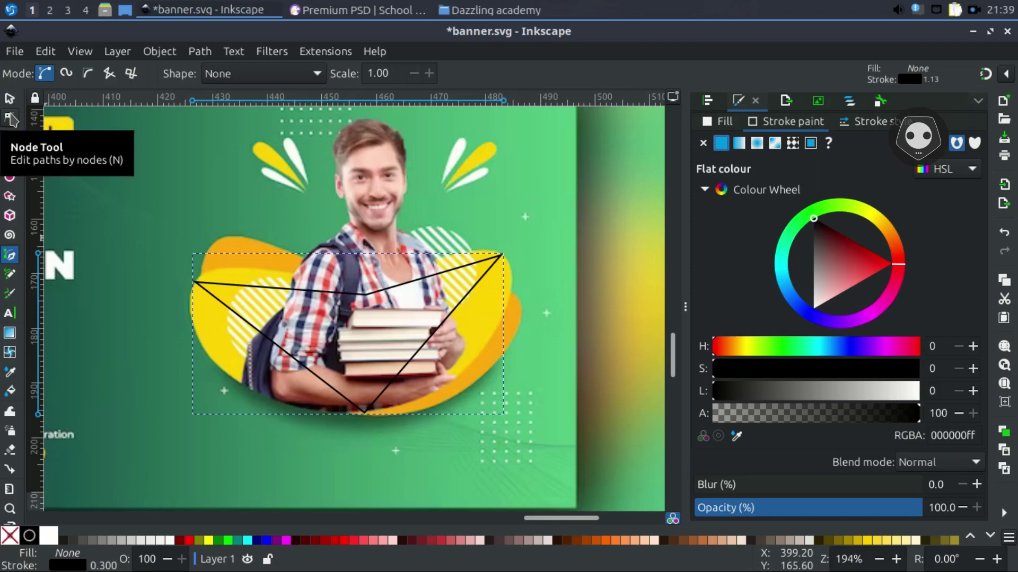
Select all four nodes of the outlined path and convert them to auto-smooth nodes
{"action": "left_click", "coordinate": [10, 118]}
{"action": "left_click_drag", "start_coordinate": [333, 329], "coordinate": [526, 440]}
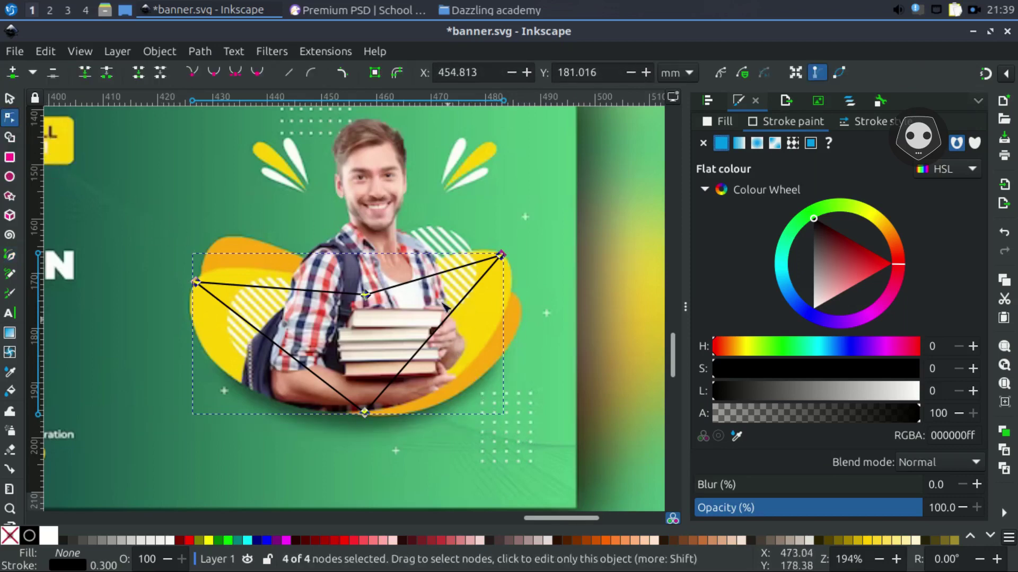
{"action": "left_click", "coordinate": [257, 73]}
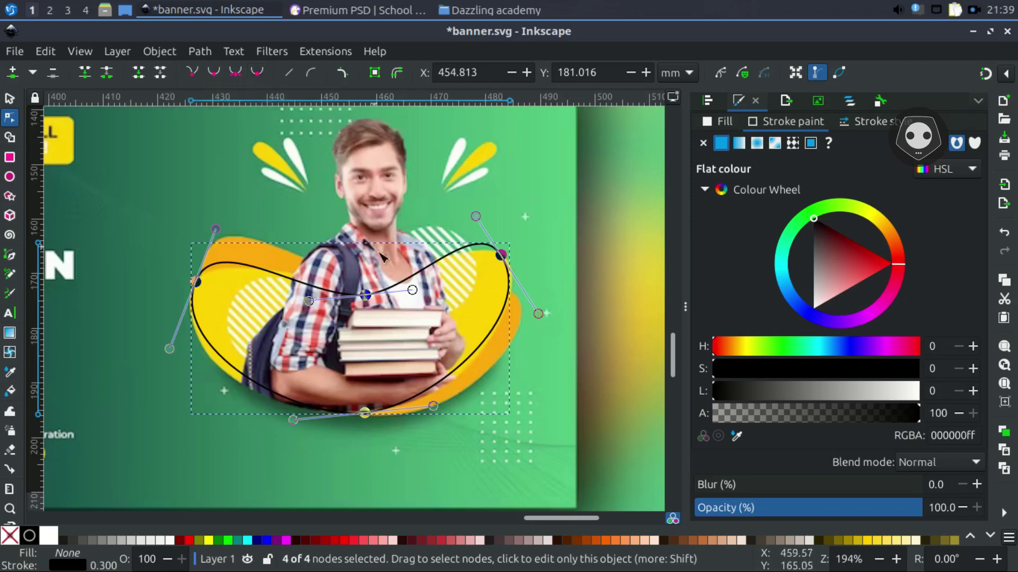
Raise the curve's upper middle node slightly and lengthen the bottom node's left handle to follow the template's yellow shape
{"action": "left_click", "coordinate": [640, 212]}
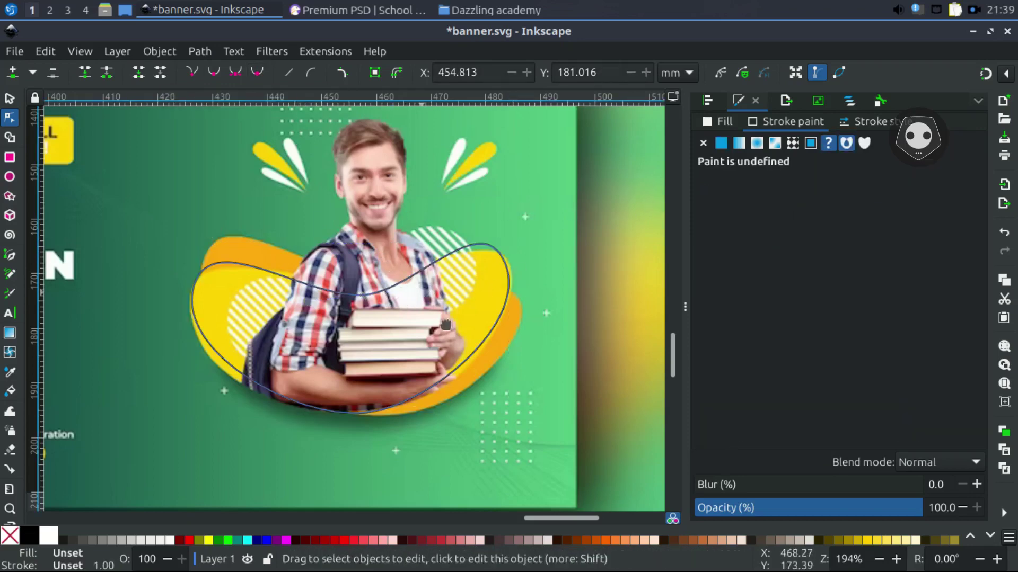
{"action": "scroll", "coordinate": [440, 318], "scroll_direction": "up", "scroll_amount": 2}
{"action": "scroll", "coordinate": [440, 318], "scroll_direction": "left", "scroll_amount": 2}
{"action": "left_click", "coordinate": [398, 335]}
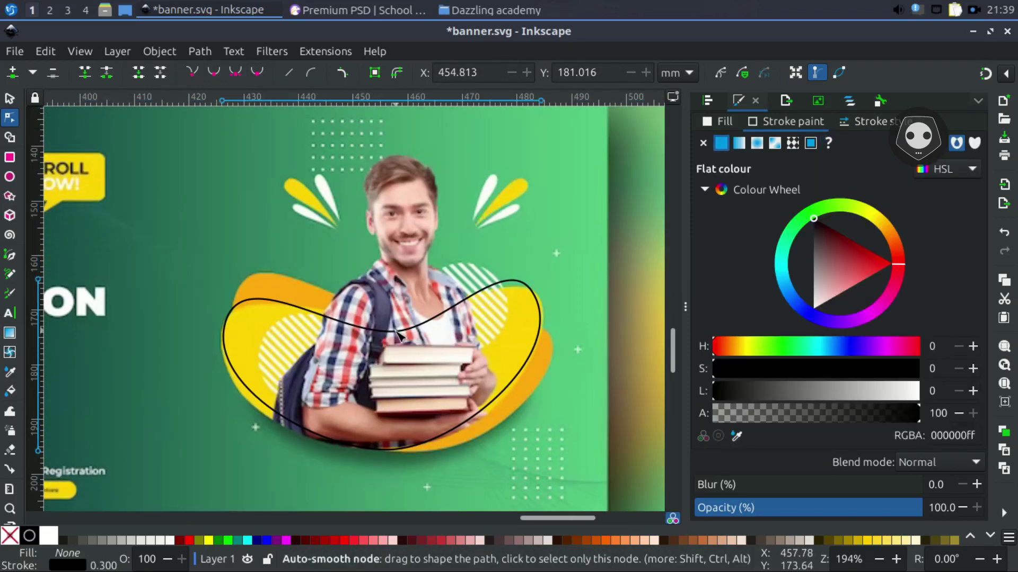
{"action": "left_click_drag", "start_coordinate": [398, 334], "coordinate": [407, 322]}
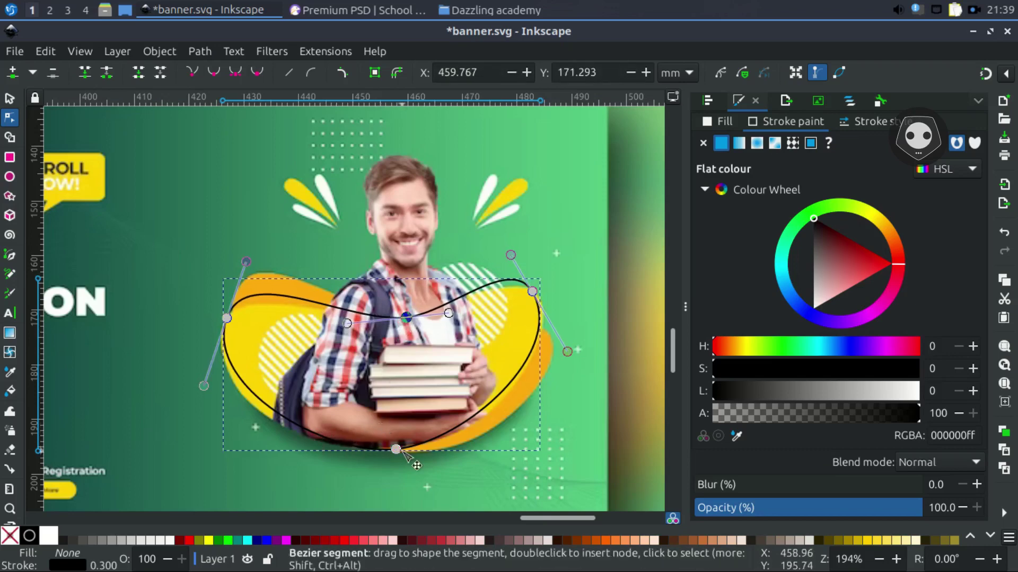
{"action": "left_click", "coordinate": [396, 450]}
{"action": "left_click_drag", "start_coordinate": [327, 460], "coordinate": [291, 459]}
Shorten the upper handles at both ends of the curve and nudge its right end node outward to match the yellow shape's rim
{"action": "scroll", "coordinate": [270, 335], "scroll_direction": "up", "scroll_amount": 2, "text": "ctrl"}
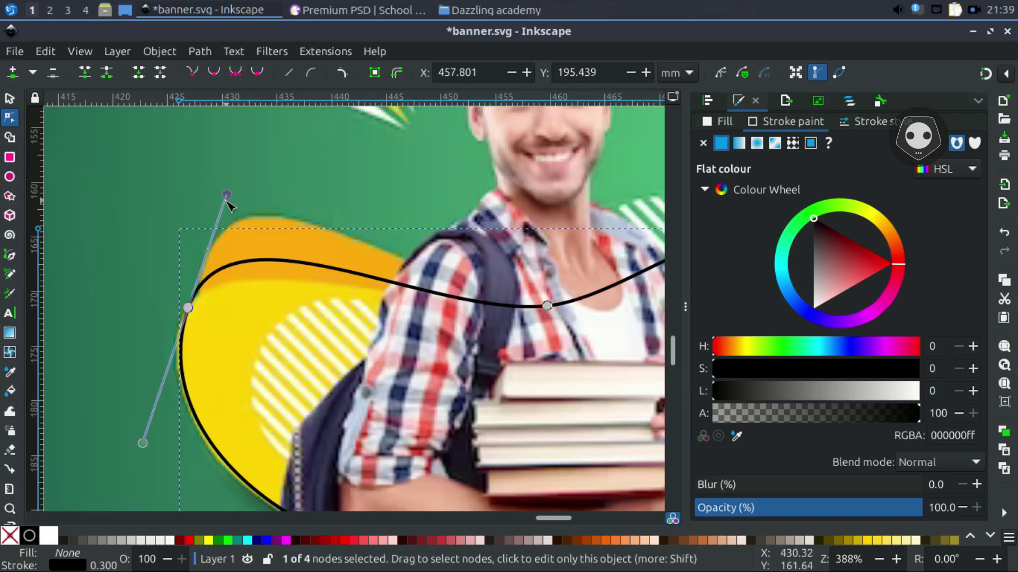
{"action": "left_click_drag", "start_coordinate": [229, 201], "coordinate": [216, 232]}
{"action": "scroll", "coordinate": [530, 275], "scroll_direction": "right", "scroll_amount": 10}
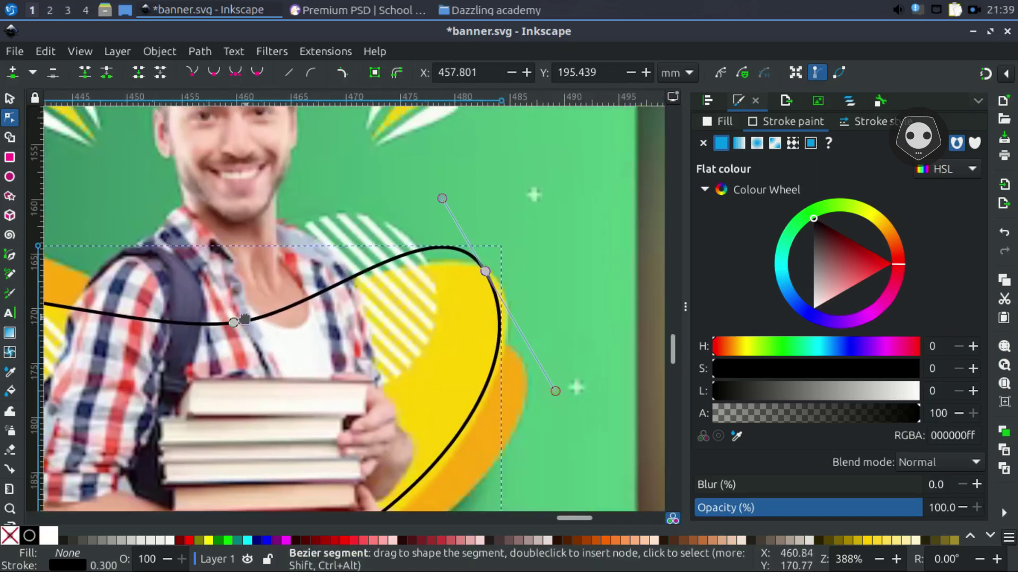
{"action": "left_click_drag", "start_coordinate": [444, 201], "coordinate": [462, 233]}
{"action": "left_click_drag", "start_coordinate": [488, 276], "coordinate": [495, 280]}
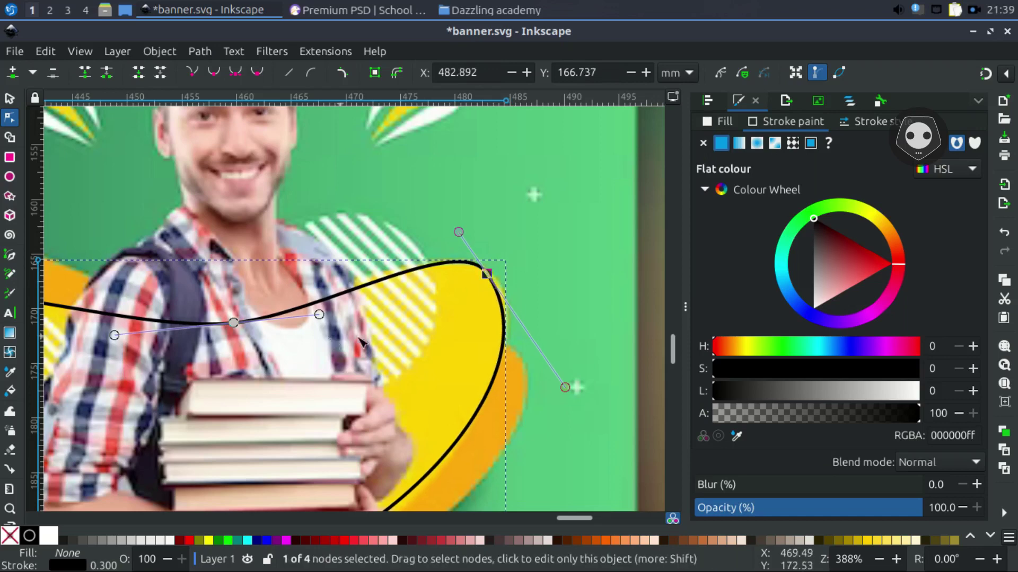
{"action": "left_click_drag", "start_coordinate": [347, 337], "coordinate": [500, 317]}
{"action": "key", "text": "minus"}
{"action": "key", "text": "minus"}
{"action": "key", "text": "minus"}
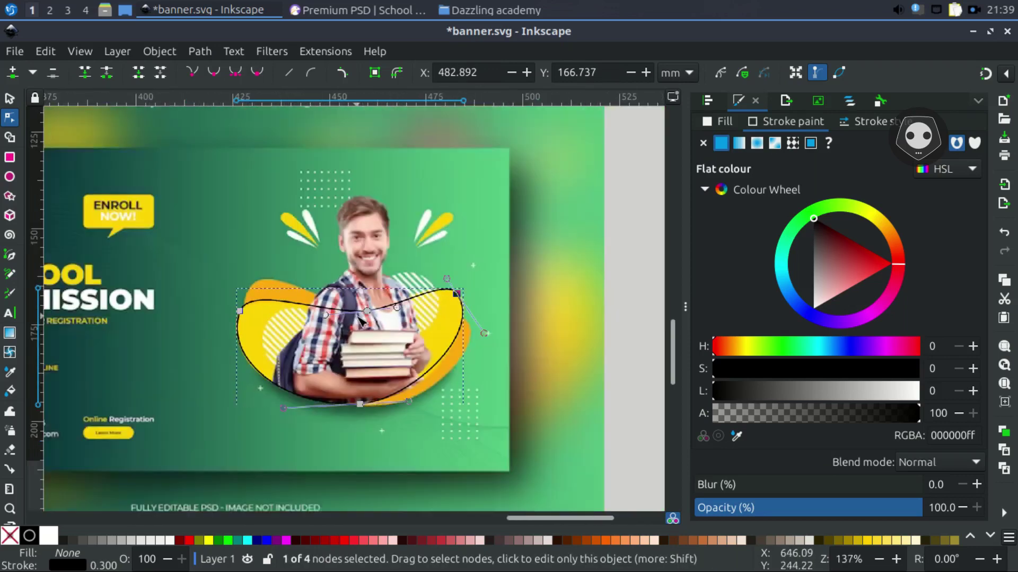
Give the traced shape a flat fill and move it to the right, off the template's man
{"action": "left_click", "coordinate": [9, 98]}
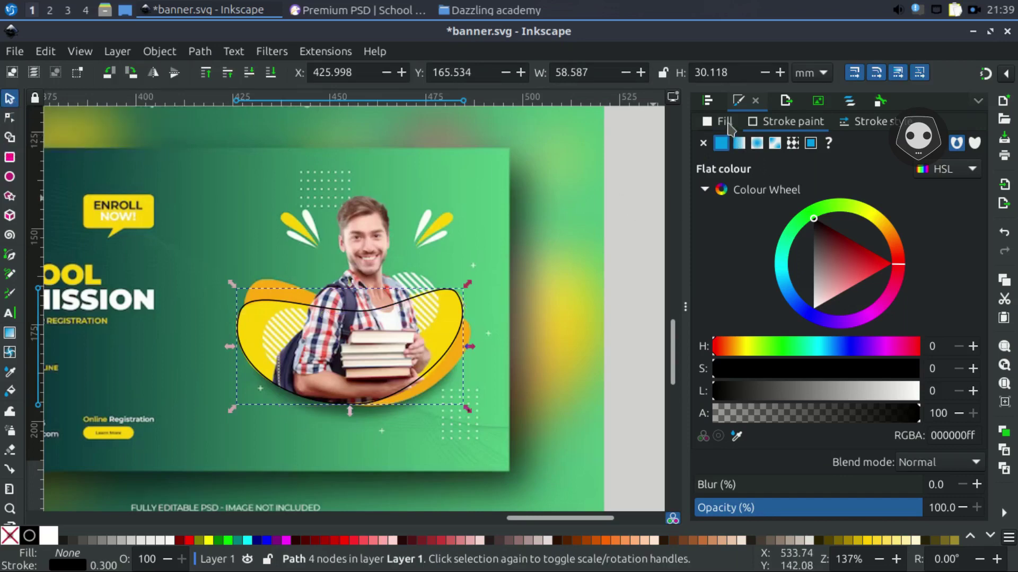
{"action": "left_click", "coordinate": [729, 128]}
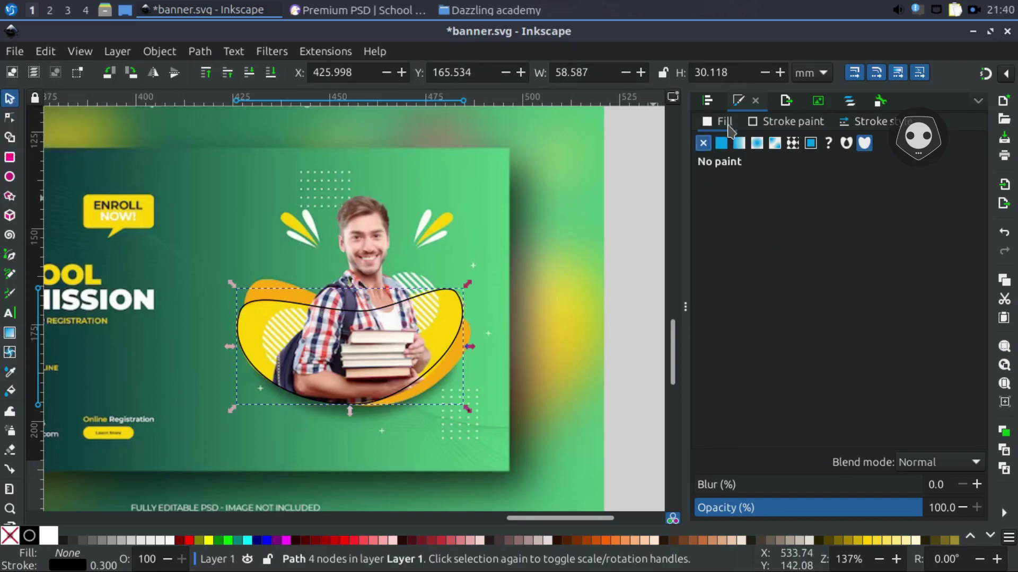
{"action": "left_click", "coordinate": [722, 144]}
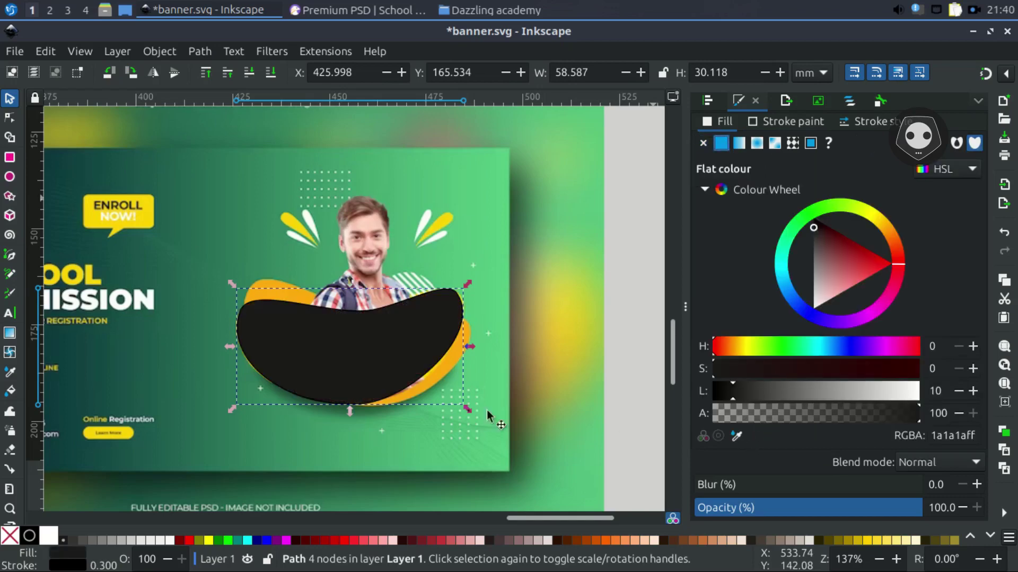
{"action": "left_click_drag", "start_coordinate": [354, 366], "coordinate": [518, 359]}
{"action": "scroll", "coordinate": [518, 359], "scroll_direction": "right", "scroll_amount": 4}
{"action": "left_click_drag", "start_coordinate": [435, 347], "coordinate": [491, 347]}
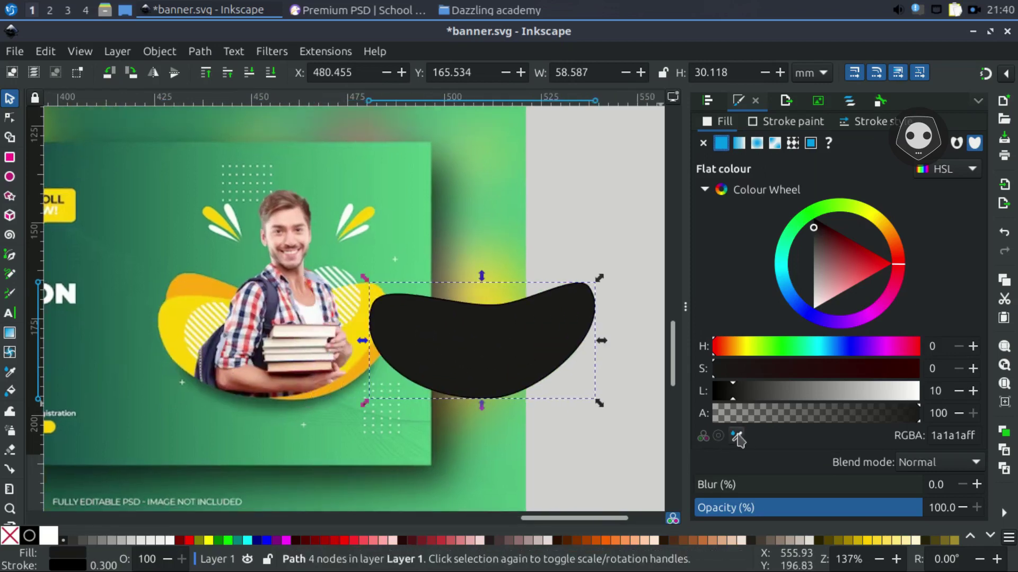
Set the traced shape's fill to the yellow ffd202 sampled from the template's yellow shape and remove its stroke
{"action": "left_click", "coordinate": [737, 436]}
{"action": "left_click", "coordinate": [188, 345]}
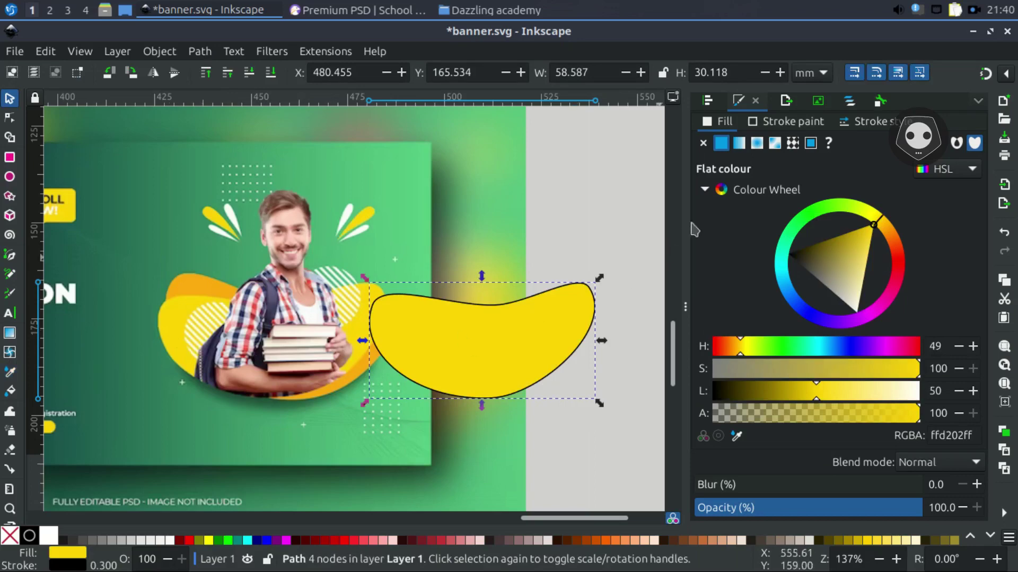
{"action": "left_click", "coordinate": [770, 122]}
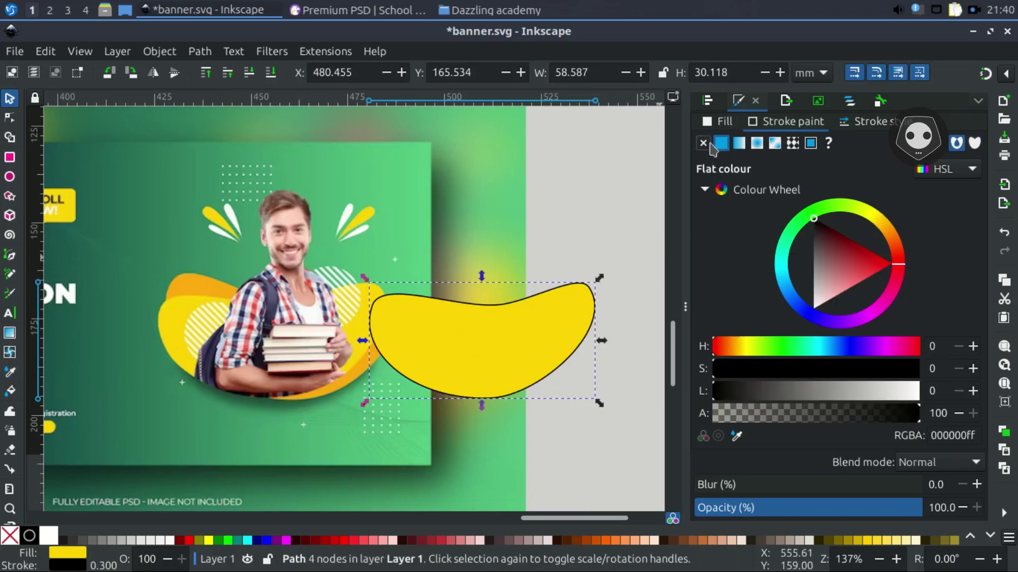
{"action": "left_click", "coordinate": [704, 143]}
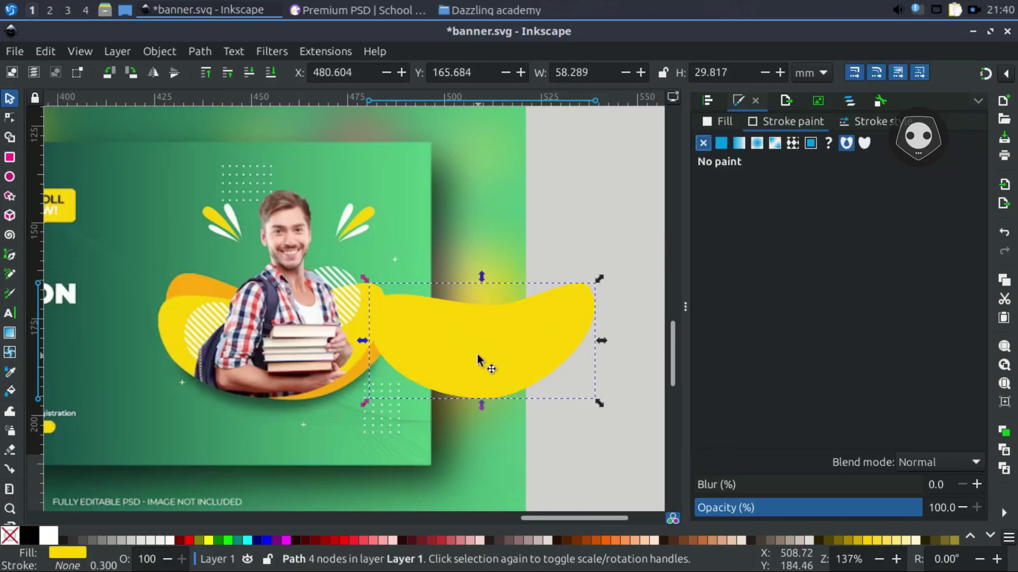
Move the yellow shape further right toward the blank area beside the template and duplicate it in place
{"action": "scroll", "coordinate": [550, 343], "scroll_direction": "right", "scroll_amount": 4}
{"action": "left_click_drag", "start_coordinate": [466, 334], "coordinate": [544, 339]}
{"action": "right_click", "coordinate": [499, 324]}
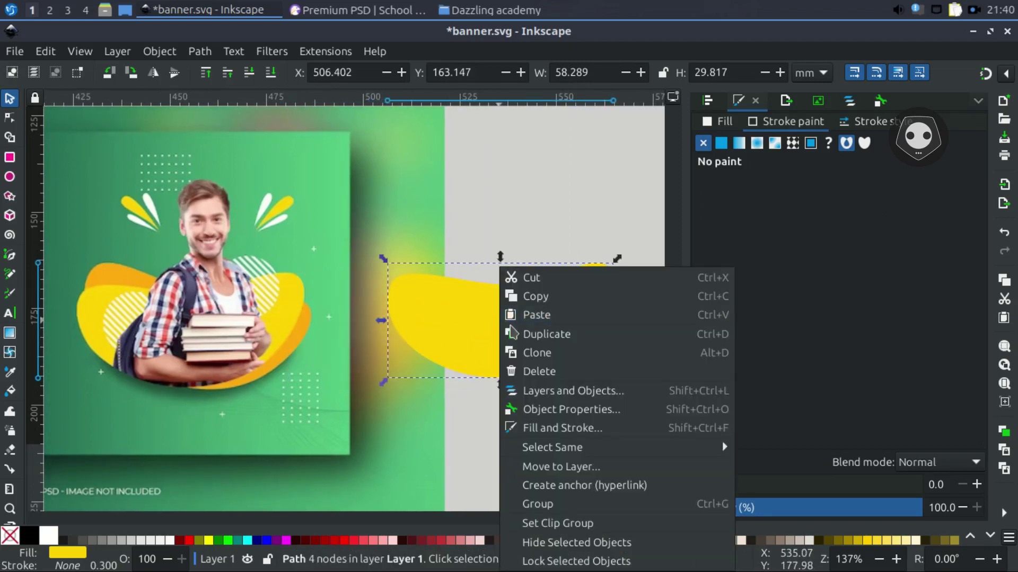
{"action": "left_click", "coordinate": [549, 338]}
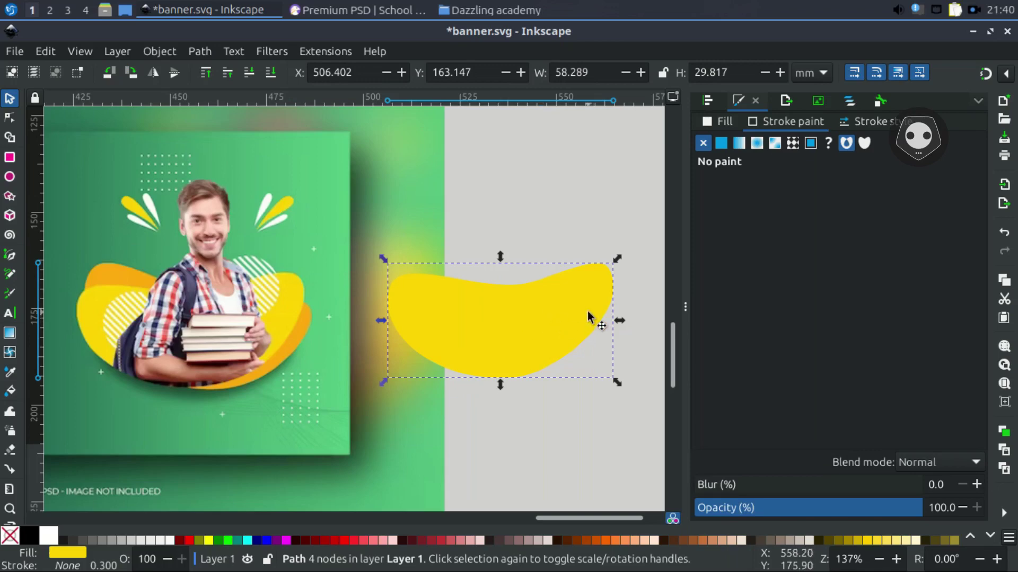
Shift the duplicate above the yellow shape with the orange fill ffaa11 sampled from the template, and lower it behind the yellow one
{"action": "left_click", "coordinate": [725, 123]}
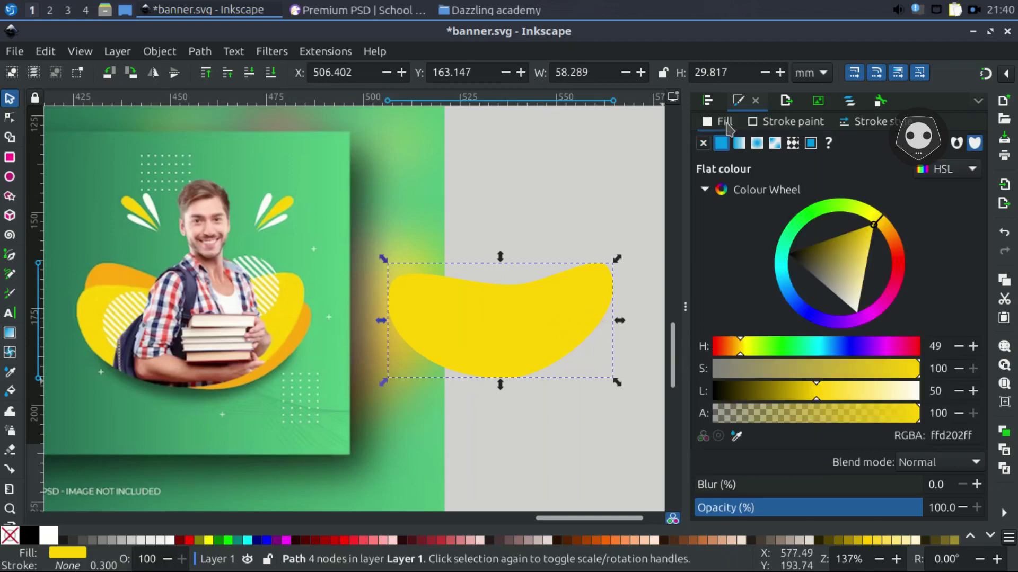
{"action": "left_click_drag", "start_coordinate": [501, 311], "coordinate": [512, 262]}
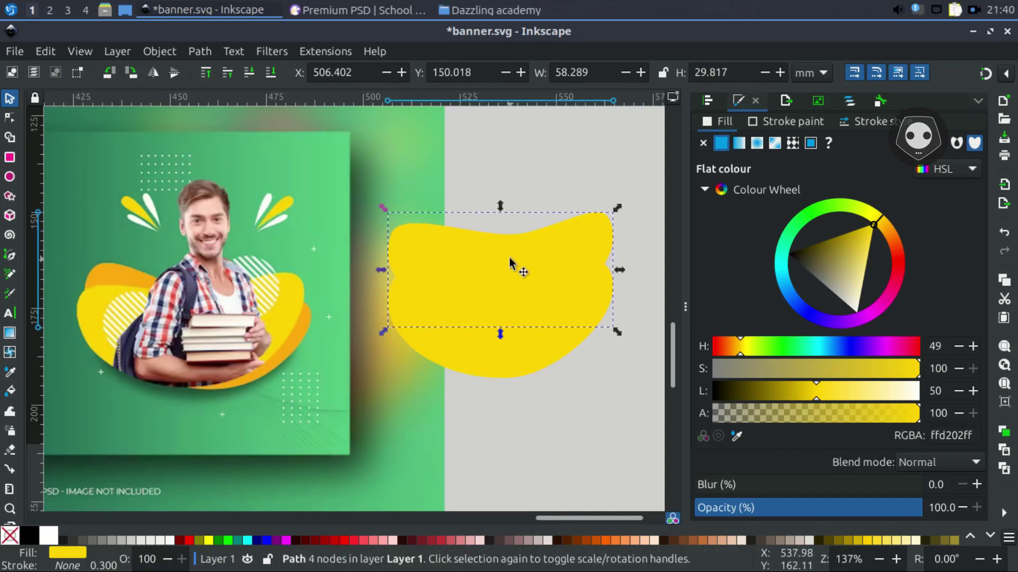
{"action": "left_click", "coordinate": [736, 436]}
{"action": "left_click", "coordinate": [299, 345]}
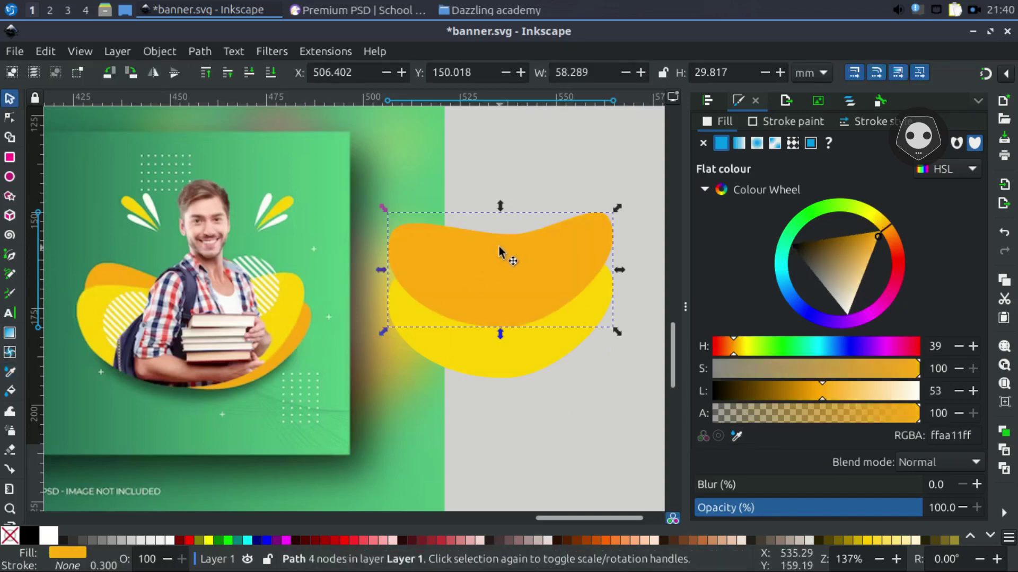
{"action": "left_click", "coordinate": [251, 77]}
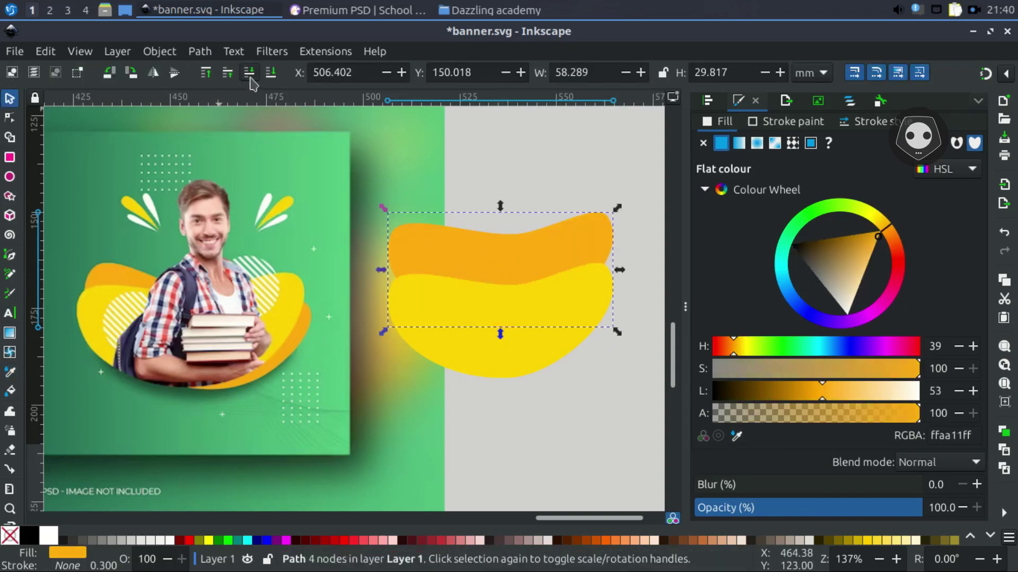
Rotate the orange copy slightly clockwise and move it down behind the yellow shape, matching the offset of the template's orange shape
{"action": "left_click", "coordinate": [533, 248]}
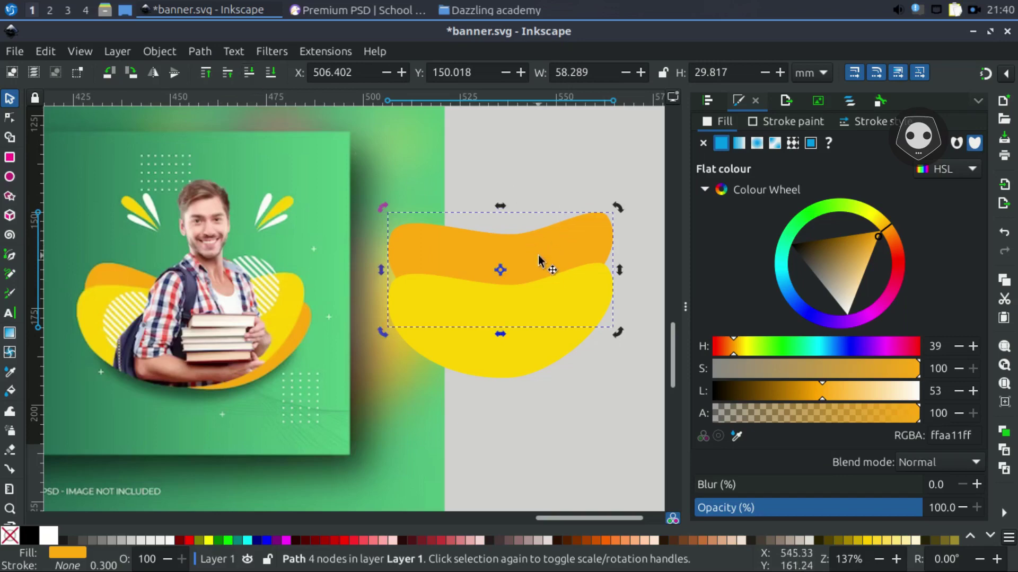
{"action": "left_click_drag", "start_coordinate": [618, 211], "coordinate": [621, 225]}
{"action": "left_click_drag", "start_coordinate": [526, 263], "coordinate": [519, 304]}
{"action": "left_click_drag", "start_coordinate": [614, 248], "coordinate": [616, 259]}
{"action": "left_click", "coordinate": [447, 266]}
{"action": "left_click_drag", "start_coordinate": [446, 267], "coordinate": [449, 281]}
{"action": "left_click_drag", "start_coordinate": [248, 274], "coordinate": [399, 276]}
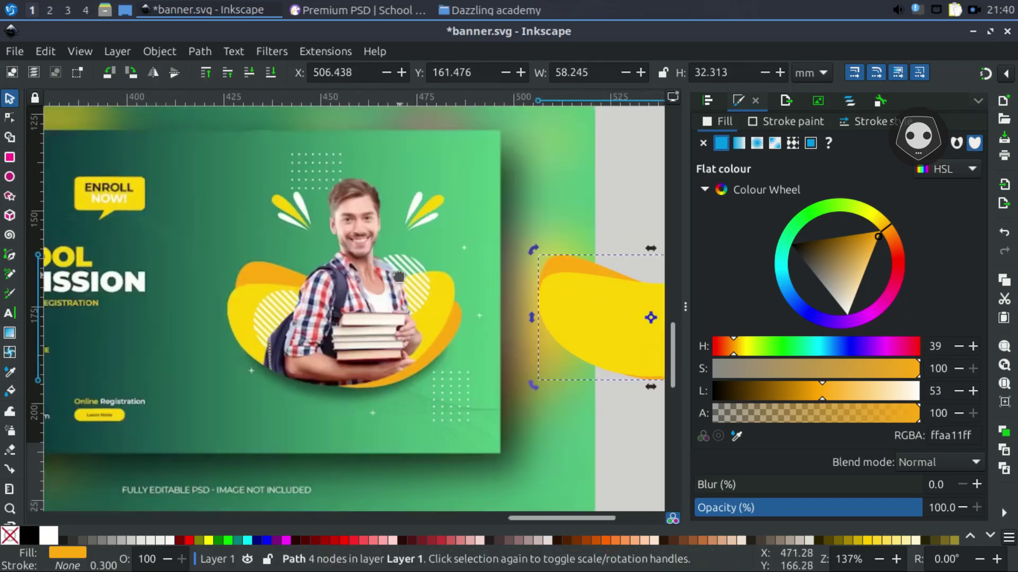
Examine the template's striped circles and the white and yellow petal accents beside the man's head
{"action": "scroll", "coordinate": [398, 276], "scroll_direction": "down", "scroll_amount": 2, "text": "ctrl"}
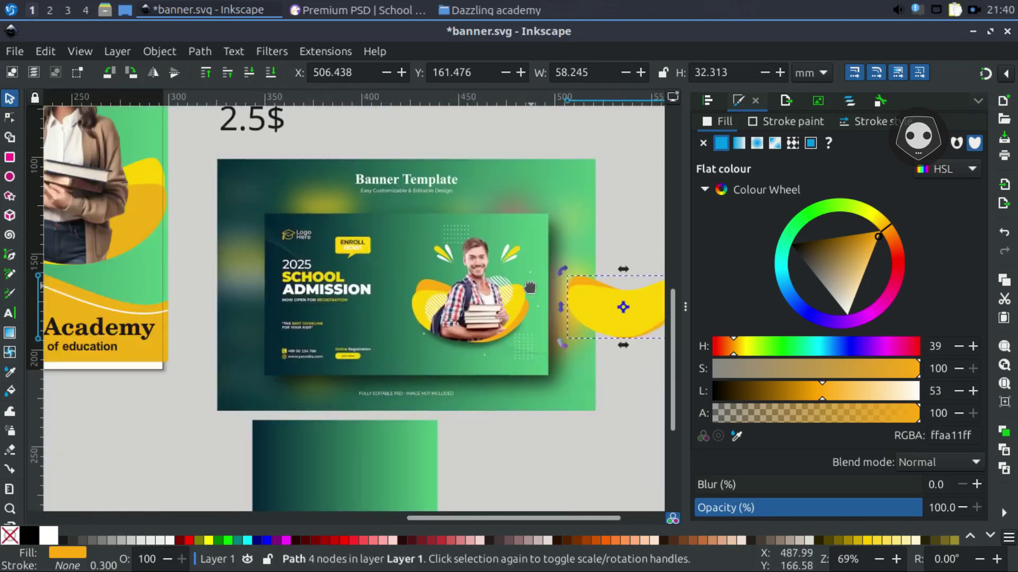
{"action": "left_click_drag", "start_coordinate": [529, 287], "coordinate": [467, 277]}
{"action": "scroll", "coordinate": [535, 290], "scroll_direction": "up", "scroll_amount": 2, "text": "ctrl"}
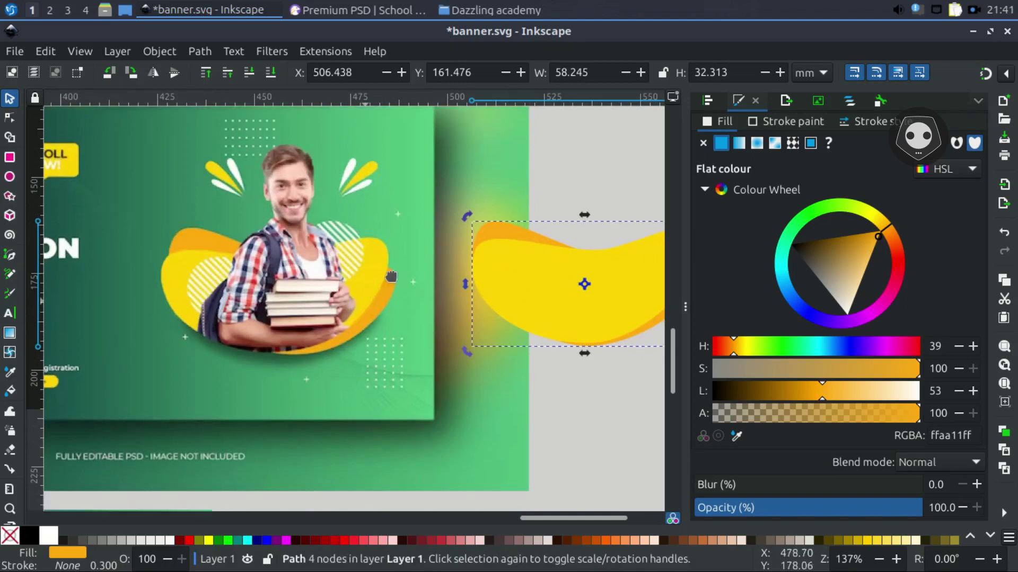
{"action": "scroll", "coordinate": [467, 305], "scroll_direction": "up", "scroll_amount": 2}
{"action": "scroll", "coordinate": [467, 304], "scroll_direction": "left", "scroll_amount": 2}
{"action": "scroll", "coordinate": [398, 318], "scroll_direction": "up", "scroll_amount": 4, "text": "ctrl"}
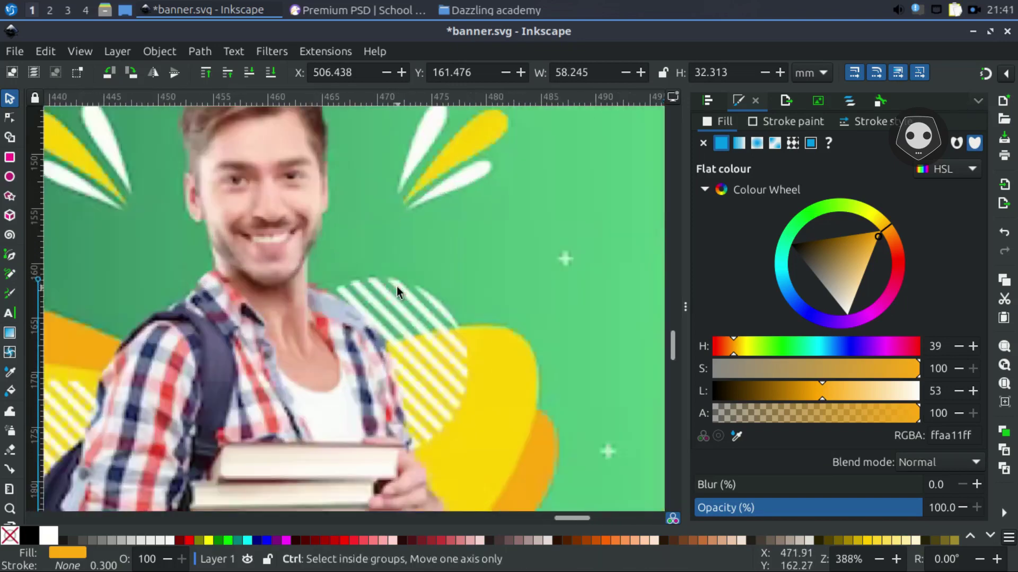
{"action": "scroll", "coordinate": [371, 297], "scroll_direction": "down", "scroll_amount": 1, "text": "ctrl"}
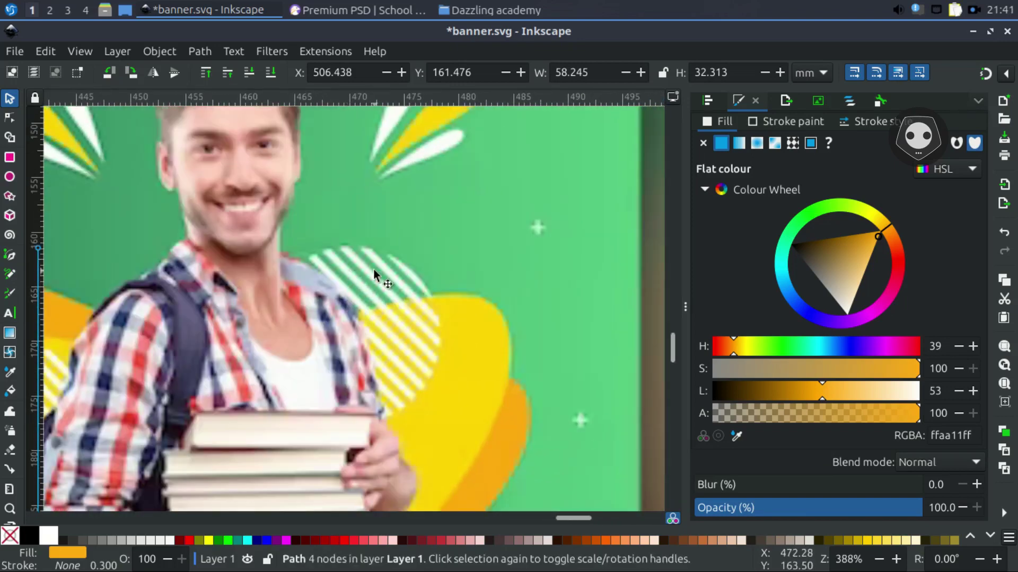
{"action": "scroll", "coordinate": [374, 273], "scroll_direction": "right", "scroll_amount": 2}
{"action": "scroll", "coordinate": [272, 340], "scroll_direction": "down", "scroll_amount": 2, "text": "ctrl"}
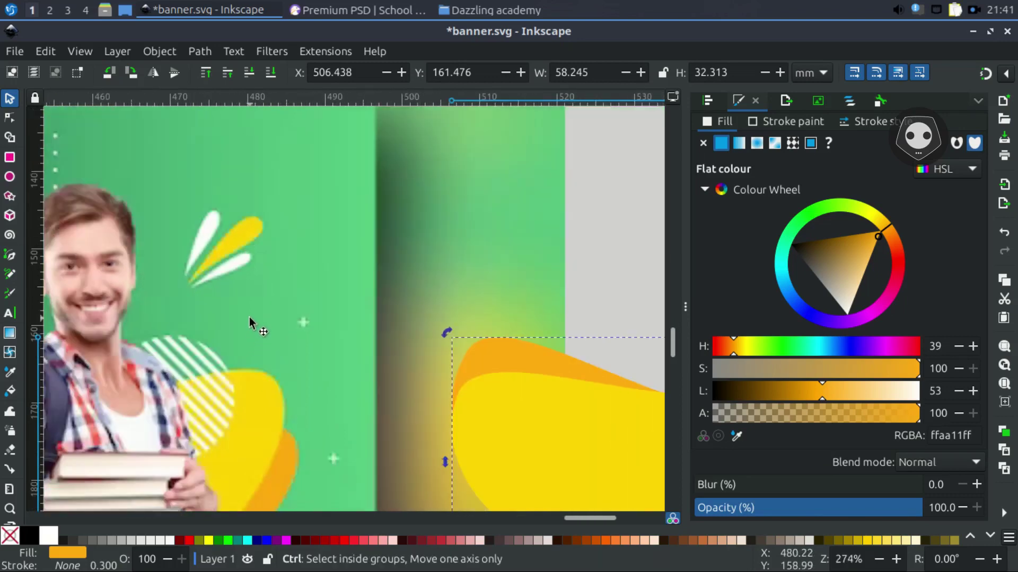
{"action": "scroll", "coordinate": [212, 255], "scroll_direction": "up", "scroll_amount": 1, "text": "ctrl"}
{"action": "left_click_drag", "start_coordinate": [209, 265], "coordinate": [305, 267]}
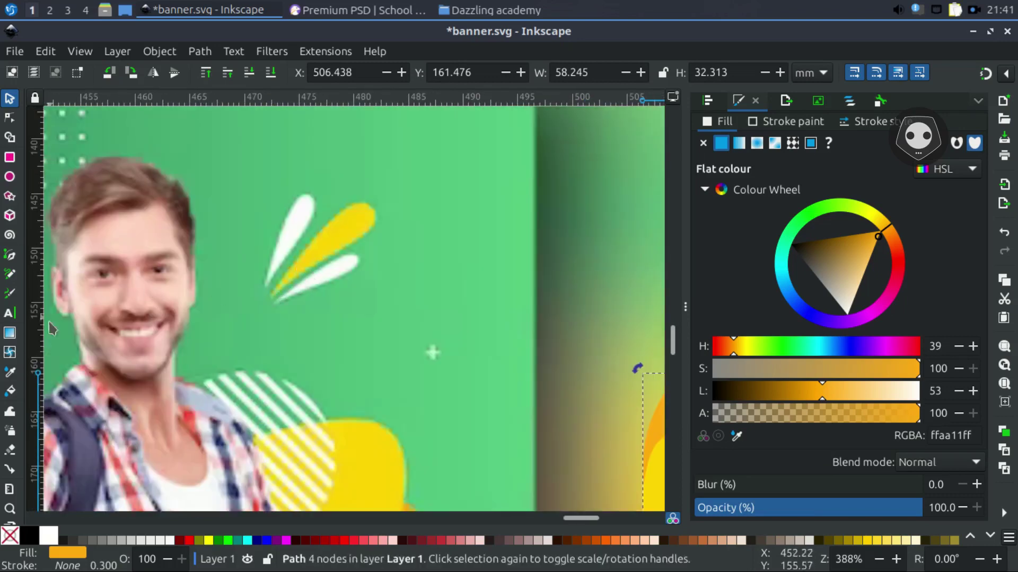
Trace the template's yellow petal beside the man's head as a closed curved path with the Pen tool, starting at its pointed tip
{"action": "left_click", "coordinate": [10, 257]}
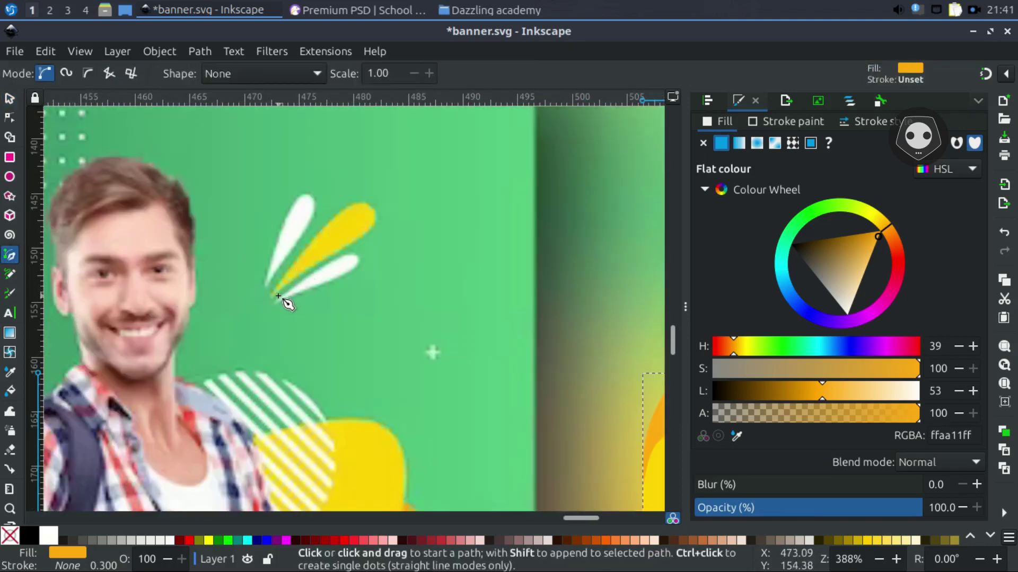
{"action": "left_click", "coordinate": [271, 294]}
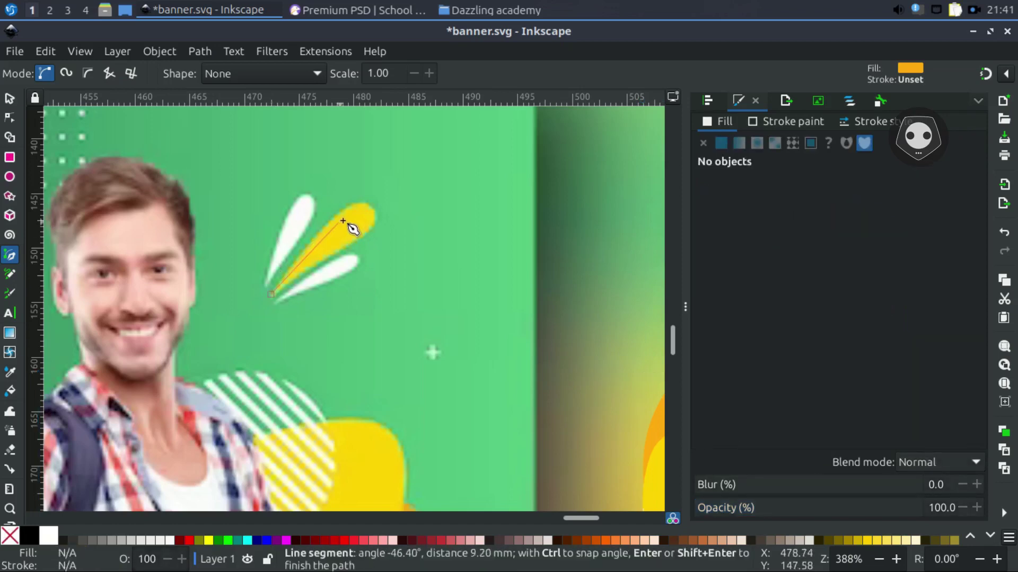
{"action": "left_click", "coordinate": [367, 205]}
{"action": "key", "text": "Escape"}
{"action": "left_click_drag", "start_coordinate": [273, 294], "coordinate": [279, 290]}
{"action": "left_click_drag", "start_coordinate": [366, 205], "coordinate": [379, 219]}
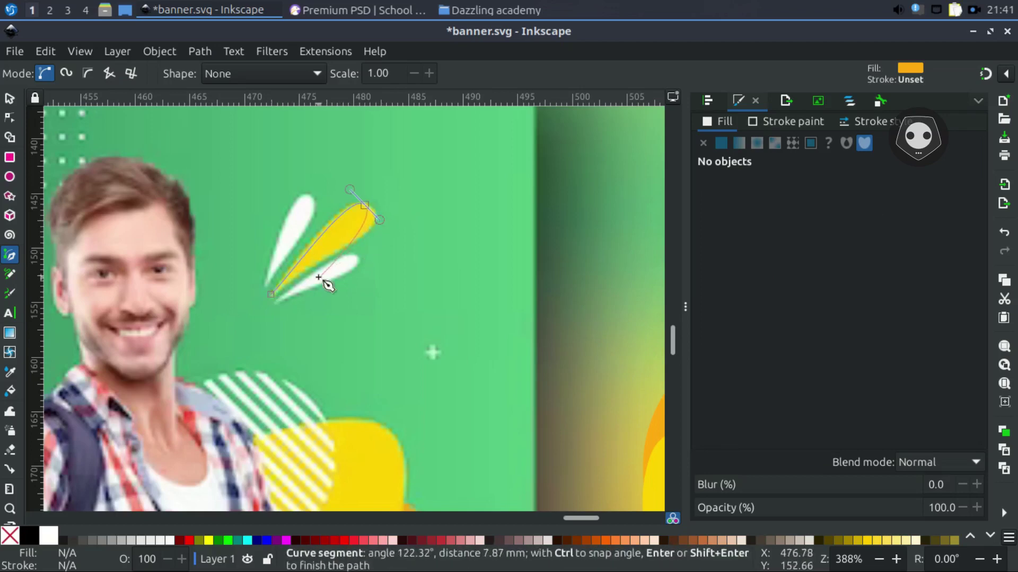
{"action": "left_click", "coordinate": [271, 295]}
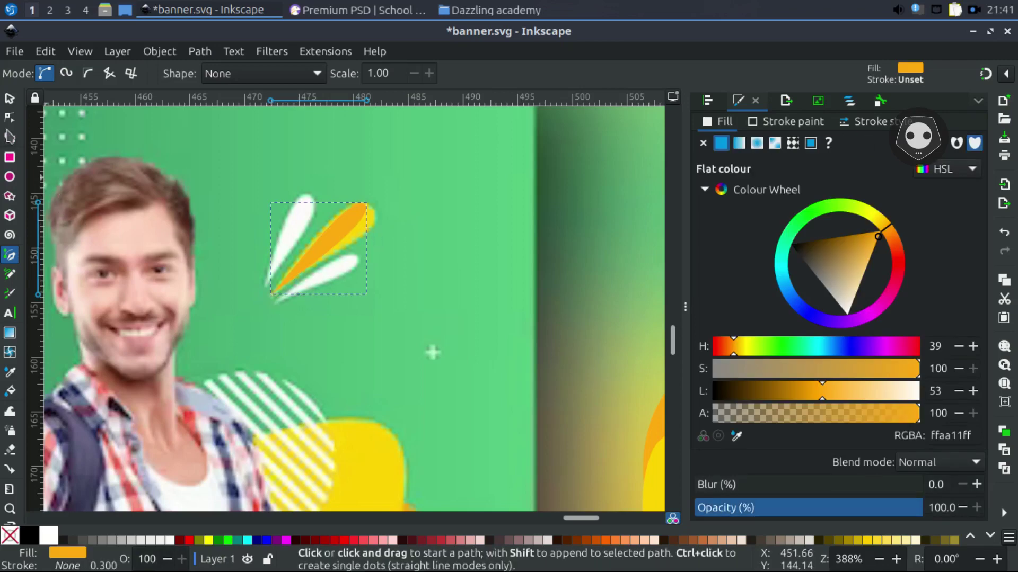
Adjust the curve handles of the traced petal's upper node to round its wide end more fully
{"action": "left_click", "coordinate": [10, 118]}
{"action": "left_click", "coordinate": [365, 205]}
{"action": "left_click_drag", "start_coordinate": [379, 218], "coordinate": [395, 238]}
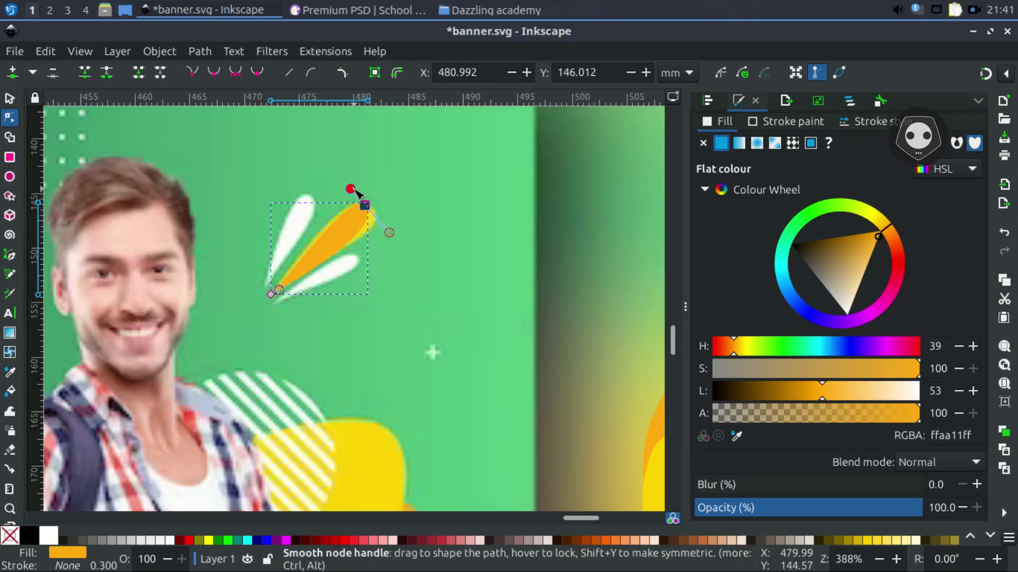
{"action": "left_click_drag", "start_coordinate": [354, 190], "coordinate": [351, 185]}
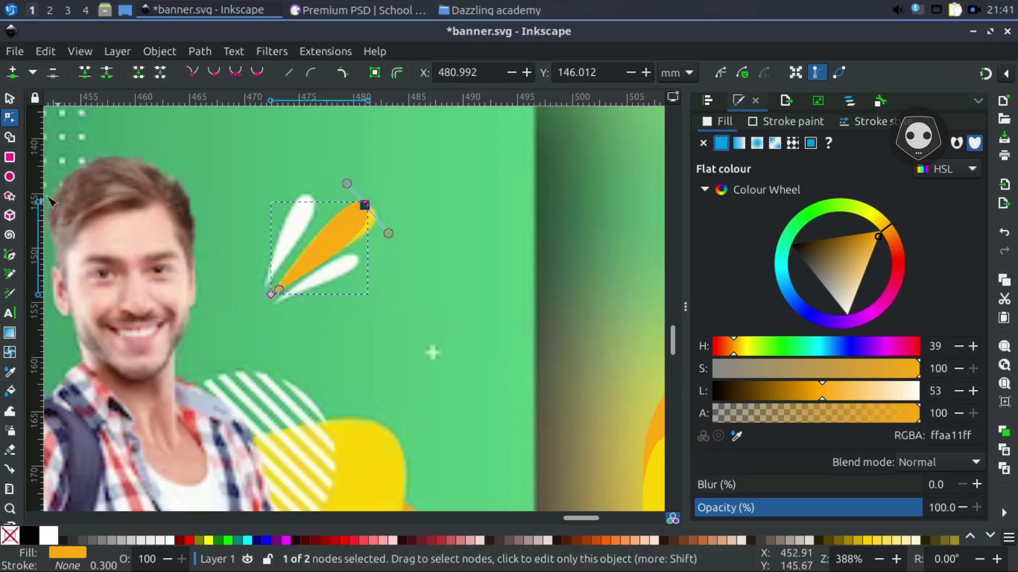
Move the traced orange petal into the empty green area just right of the template's petal accent
{"action": "left_click", "coordinate": [10, 100]}
{"action": "left_click_drag", "start_coordinate": [352, 238], "coordinate": [479, 248]}
{"action": "scroll", "coordinate": [479, 247], "scroll_direction": "down", "scroll_amount": 4}
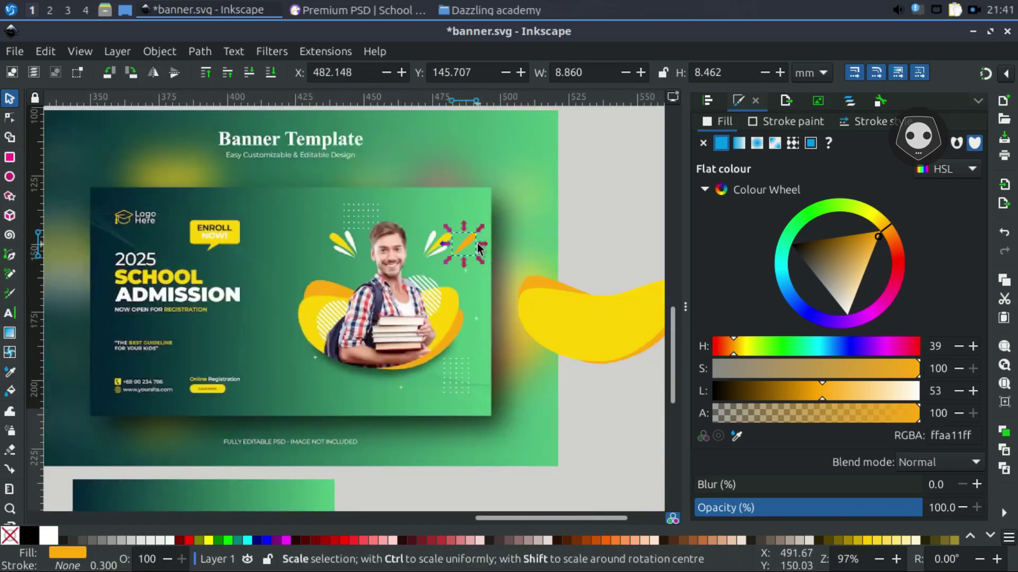
{"action": "scroll", "coordinate": [479, 248], "scroll_direction": "up", "scroll_amount": 4}
Place the orange petal's rotation centre on its pointed lower tip and duplicate the petal
{"action": "left_click", "coordinate": [420, 249]}
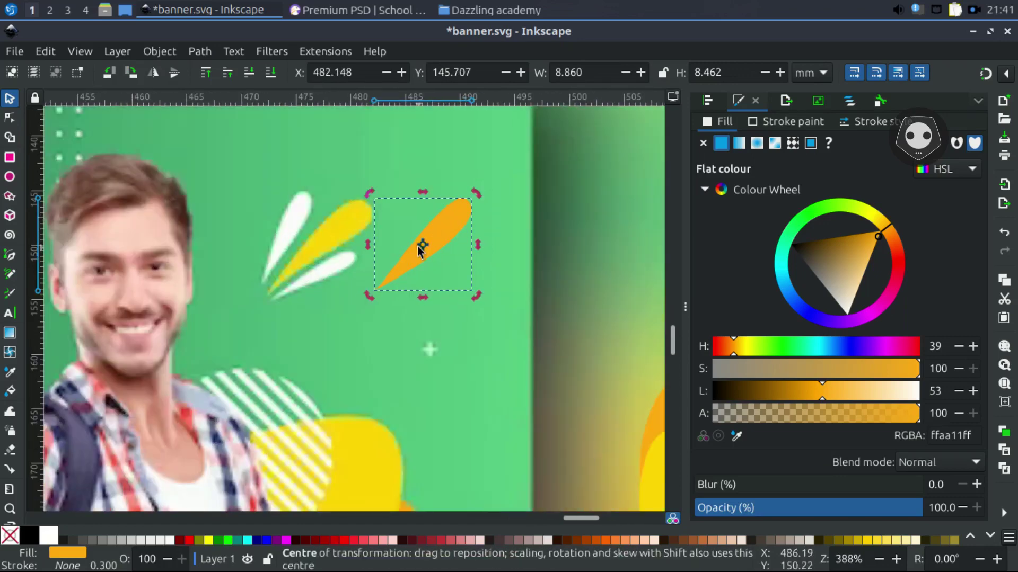
{"action": "left_click_drag", "start_coordinate": [422, 248], "coordinate": [384, 292]}
{"action": "left_click", "coordinate": [454, 249]}
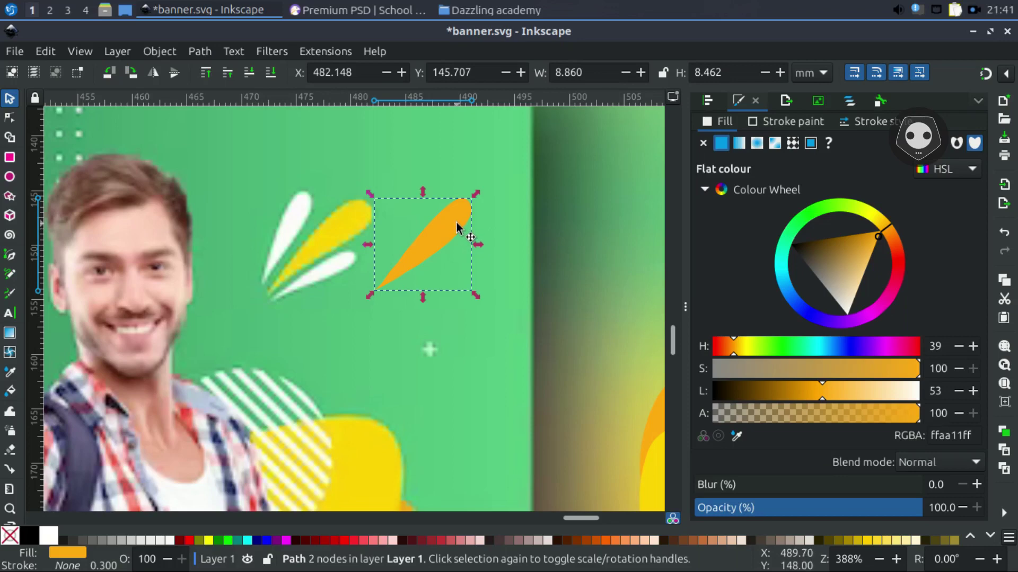
{"action": "right_click", "coordinate": [458, 226]}
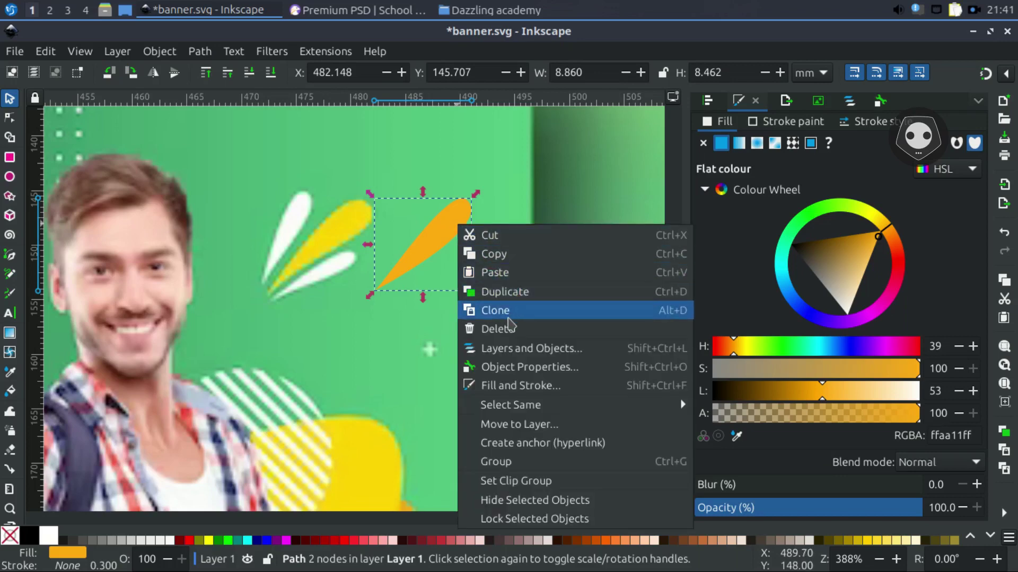
{"action": "left_click", "coordinate": [503, 292]}
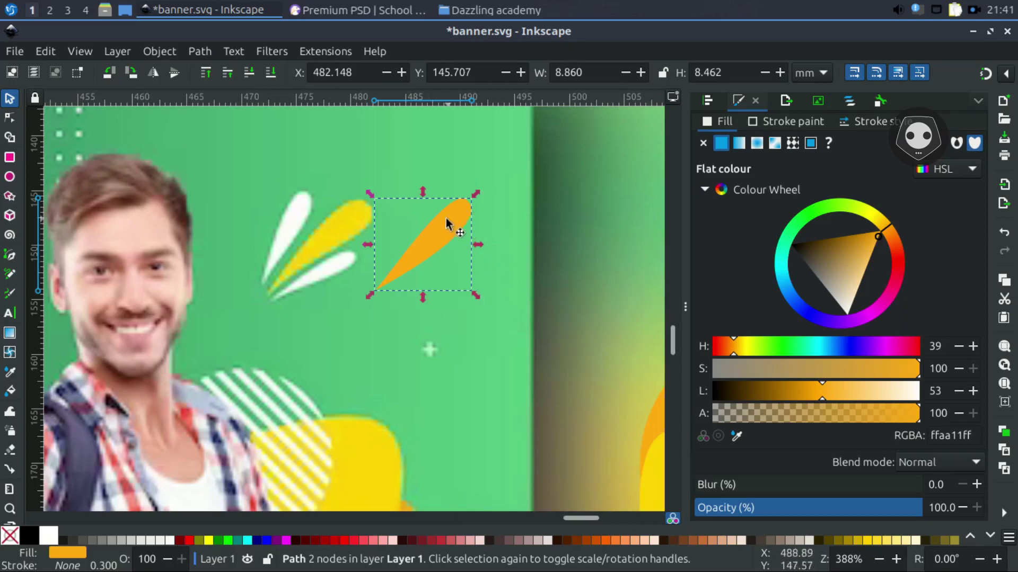
Rotate the duplicate petal clockwise about its tip to fan out below the original, and scale it down to about 9.5 × 3.5 mm
{"action": "left_click", "coordinate": [450, 223]}
{"action": "left_click_drag", "start_coordinate": [477, 198], "coordinate": [467, 287]}
{"action": "left_click", "coordinate": [451, 267]}
{"action": "left_click_drag", "start_coordinate": [513, 253], "coordinate": [496, 256]}
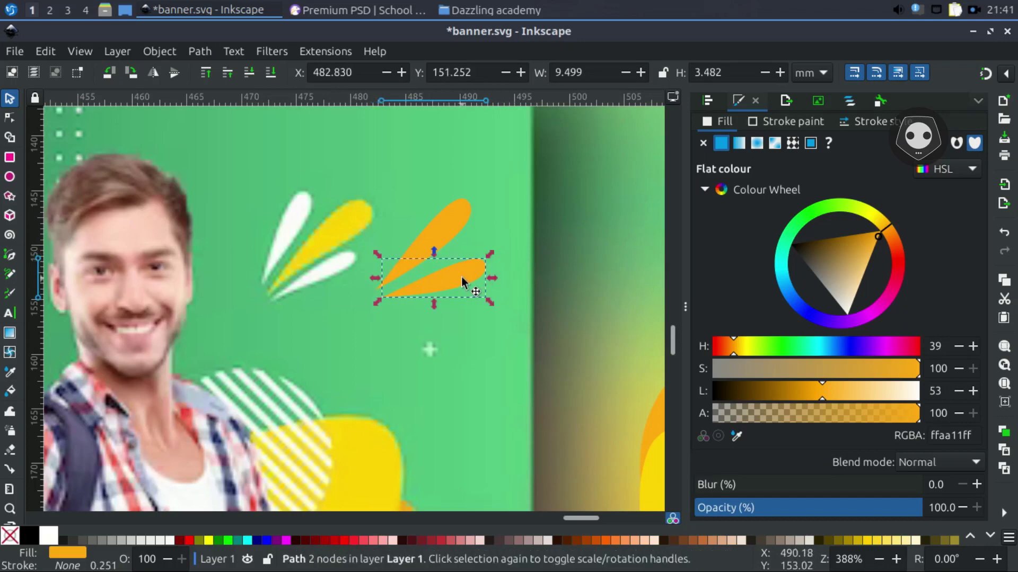
Examine the template's dot grid above the man's head and compare its decorations with the finished academy banner
{"action": "scroll", "coordinate": [461, 280], "scroll_direction": "down", "scroll_amount": 3, "text": "ctrl"}
{"action": "left_click_drag", "start_coordinate": [365, 238], "coordinate": [316, 222]}
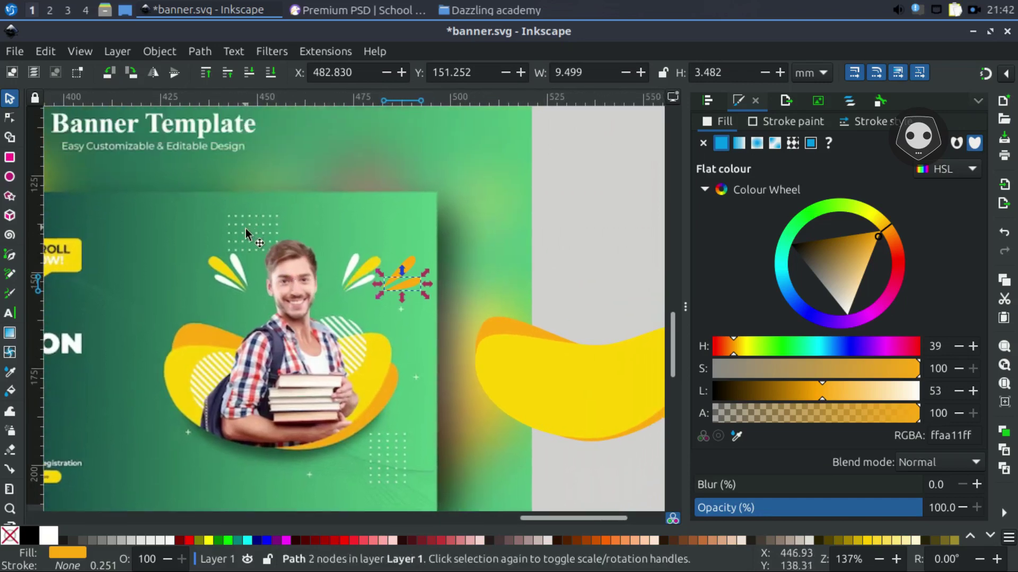
{"action": "scroll", "coordinate": [251, 217], "scroll_direction": "up", "scroll_amount": 2, "text": "ctrl"}
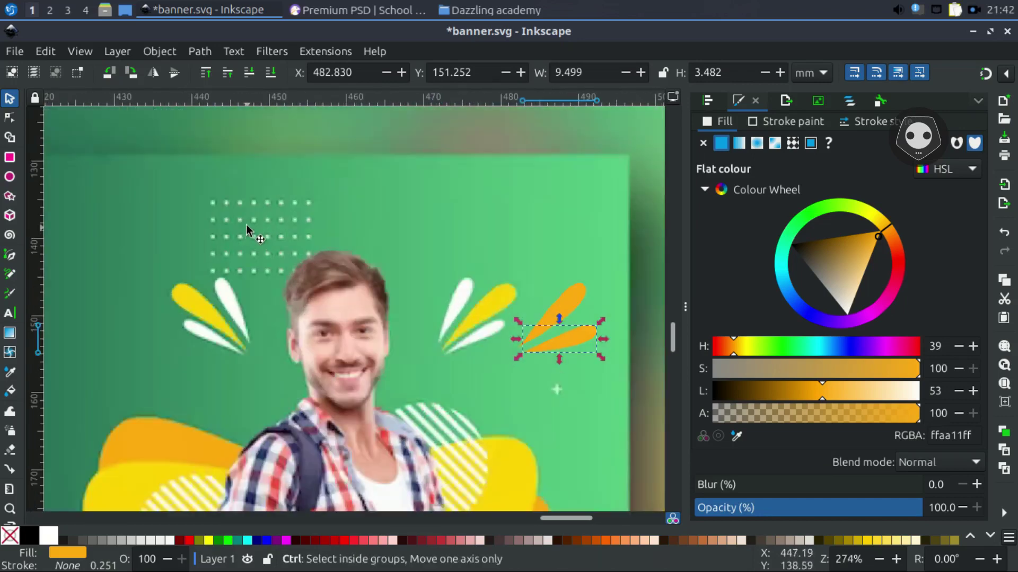
{"action": "left_click", "coordinate": [9, 177]}
{"action": "scroll", "coordinate": [379, 264], "scroll_direction": "down", "scroll_amount": 5, "text": "ctrl"}
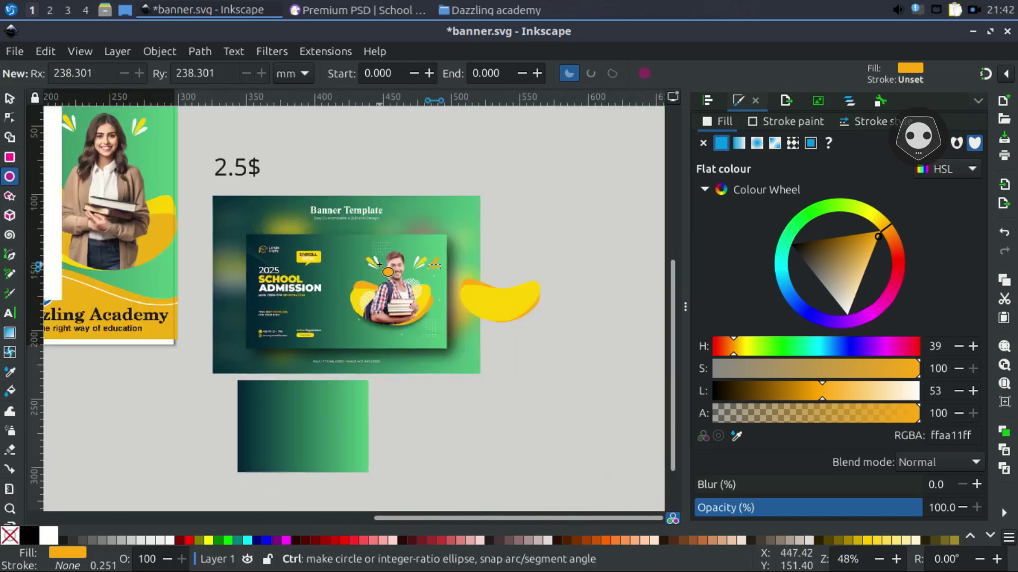
{"action": "scroll", "coordinate": [405, 338], "scroll_direction": "up", "scroll_amount": 3}
{"action": "scroll", "coordinate": [405, 338], "scroll_direction": "left", "scroll_amount": 8}
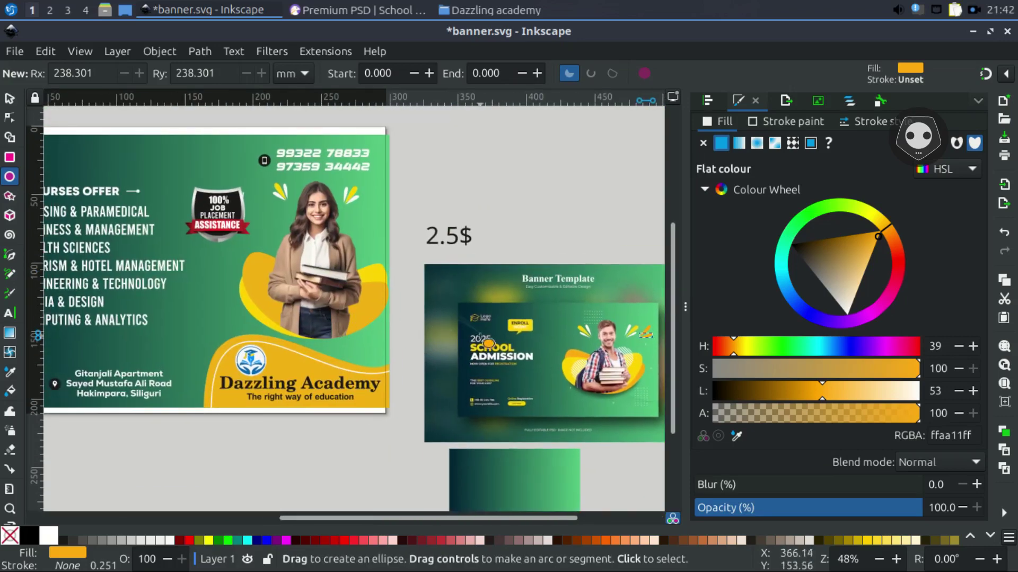
{"action": "scroll", "coordinate": [590, 339], "scroll_direction": "up", "scroll_amount": 2, "text": "ctrl"}
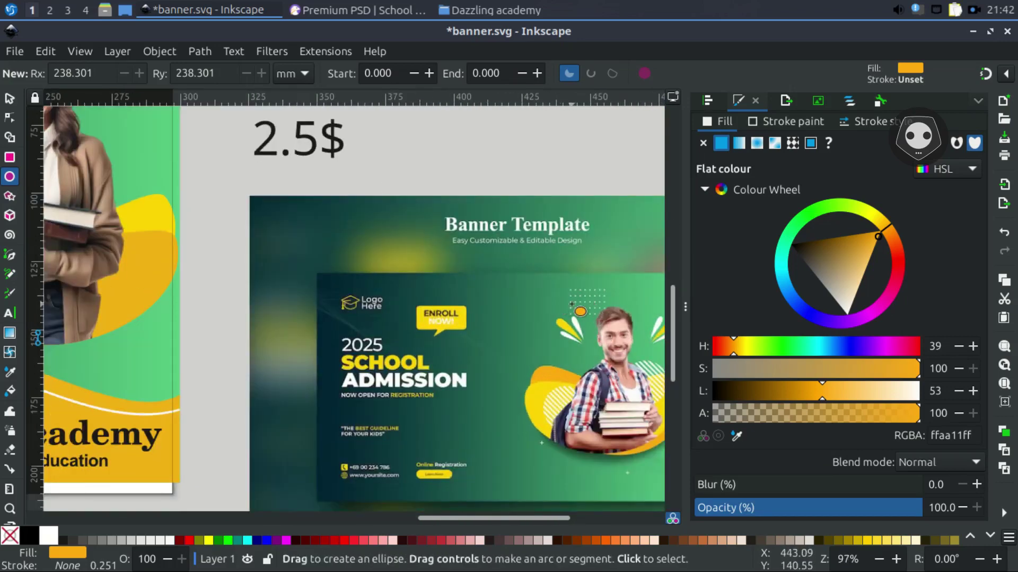
{"action": "scroll", "coordinate": [571, 304], "scroll_direction": "up", "scroll_amount": 3, "text": "ctrl"}
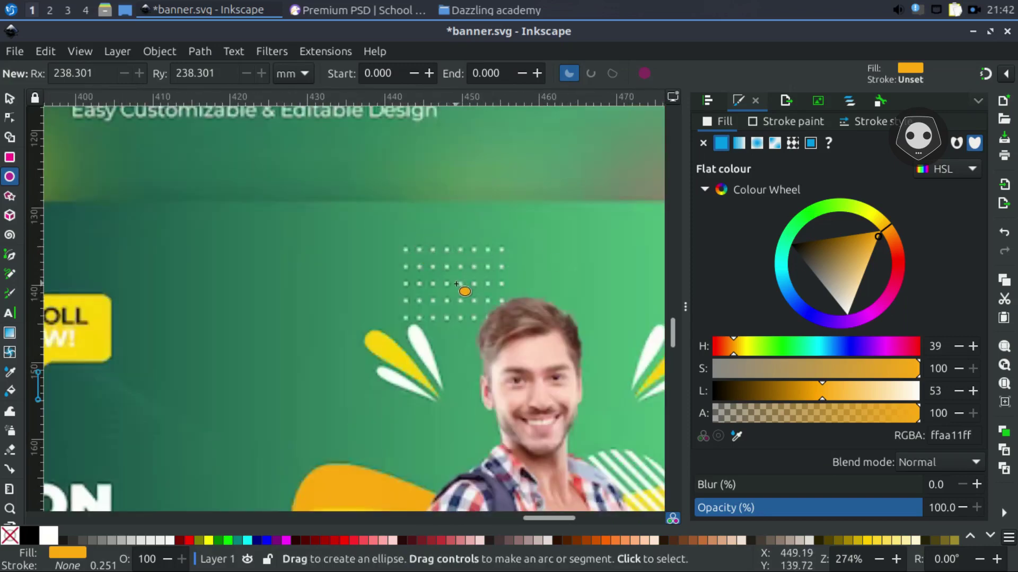
{"action": "scroll", "coordinate": [464, 290], "scroll_direction": "down", "scroll_amount": 5, "text": "ctrl"}
{"action": "scroll", "coordinate": [498, 316], "scroll_direction": "up", "scroll_amount": 5, "text": "ctrl"}
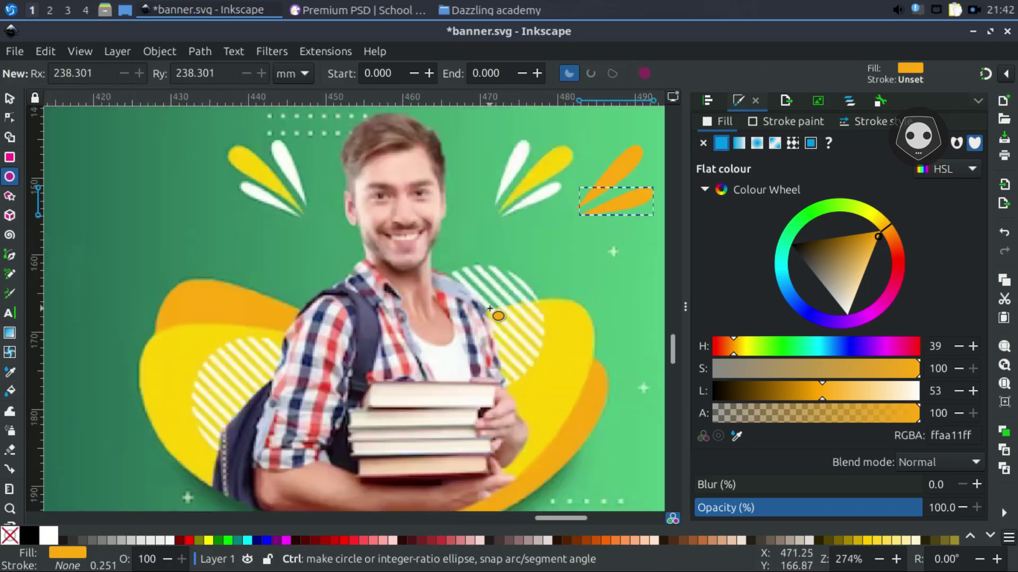
{"action": "scroll", "coordinate": [462, 309], "scroll_direction": "down", "scroll_amount": 4, "text": "ctrl"}
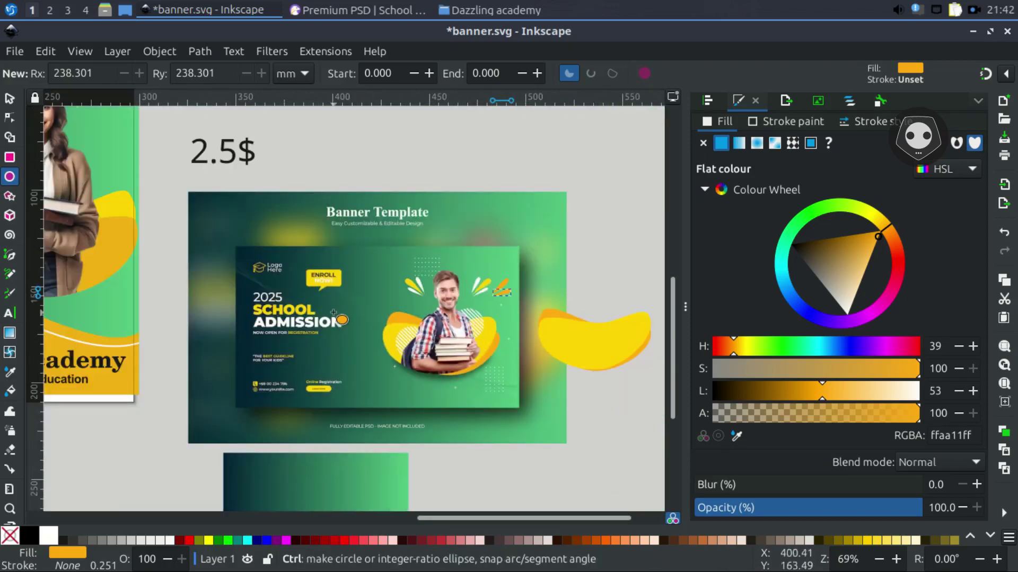
{"action": "scroll", "coordinate": [334, 312], "scroll_direction": "down", "scroll_amount": 1, "text": "ctrl"}
Draw a circle about 6.5 mm in diameter in the empty area above the courses heading of the finished banner
{"action": "left_click_drag", "start_coordinate": [243, 247], "coordinate": [472, 274]}
{"action": "left_click_drag", "start_coordinate": [398, 261], "coordinate": [557, 303]}
{"action": "scroll", "coordinate": [303, 208], "scroll_direction": "up", "scroll_amount": 3}
{"action": "left_click_drag", "start_coordinate": [205, 186], "coordinate": [230, 217]}
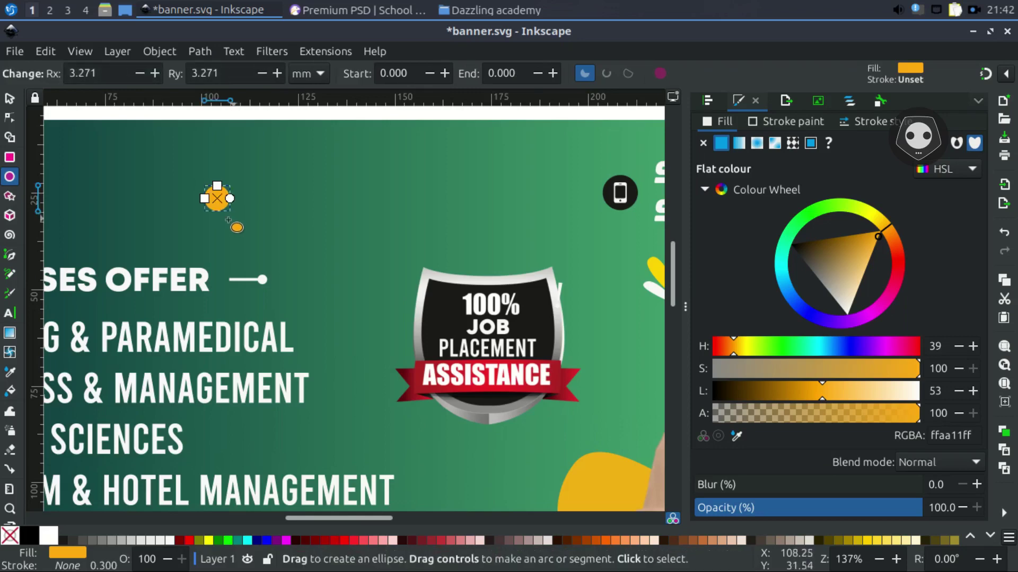
Shrink the circle to about 1.7 mm, shift it up and left, and fill it with the off-white f9f9f9
{"action": "scroll", "coordinate": [237, 222], "scroll_direction": "up", "scroll_amount": 3}
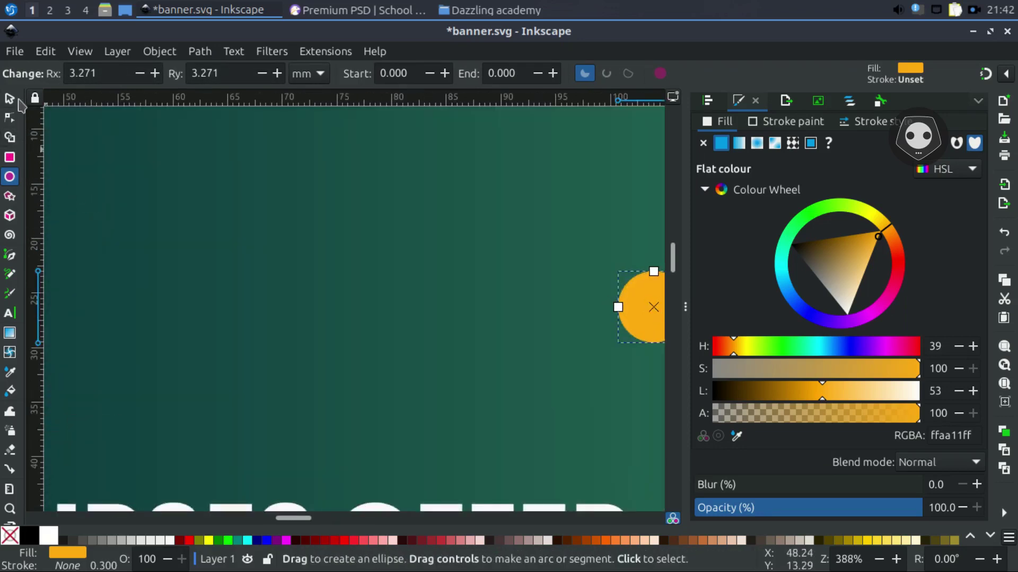
{"action": "left_click", "coordinate": [9, 100]}
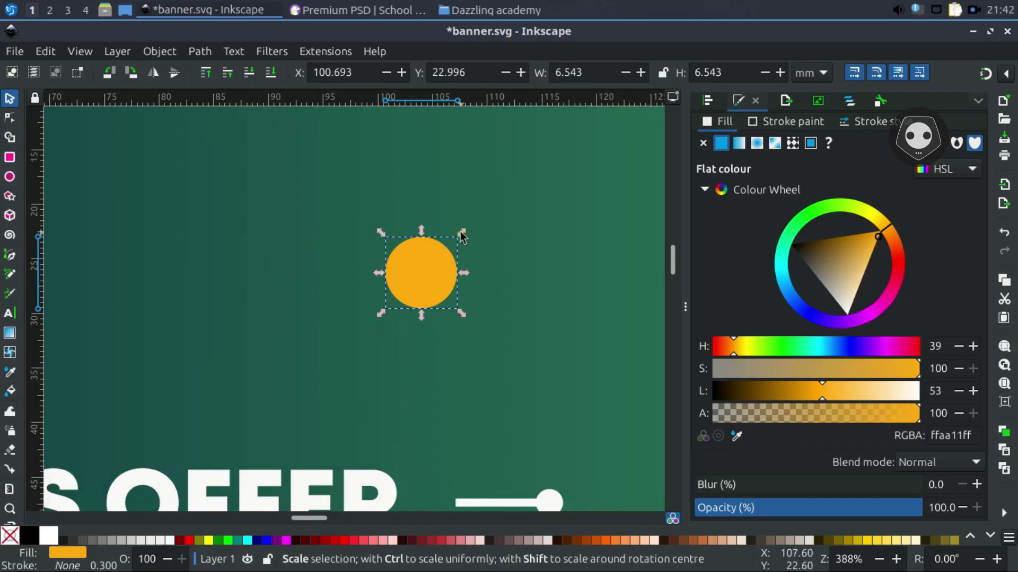
{"action": "left_click_drag", "start_coordinate": [461, 231], "coordinate": [332, 232]}
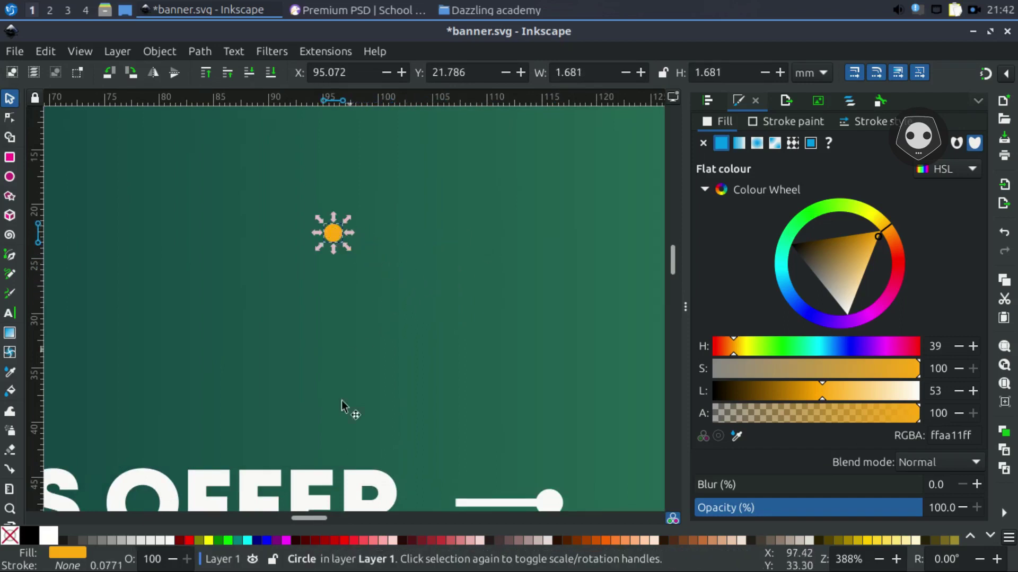
{"action": "left_click", "coordinate": [171, 541]}
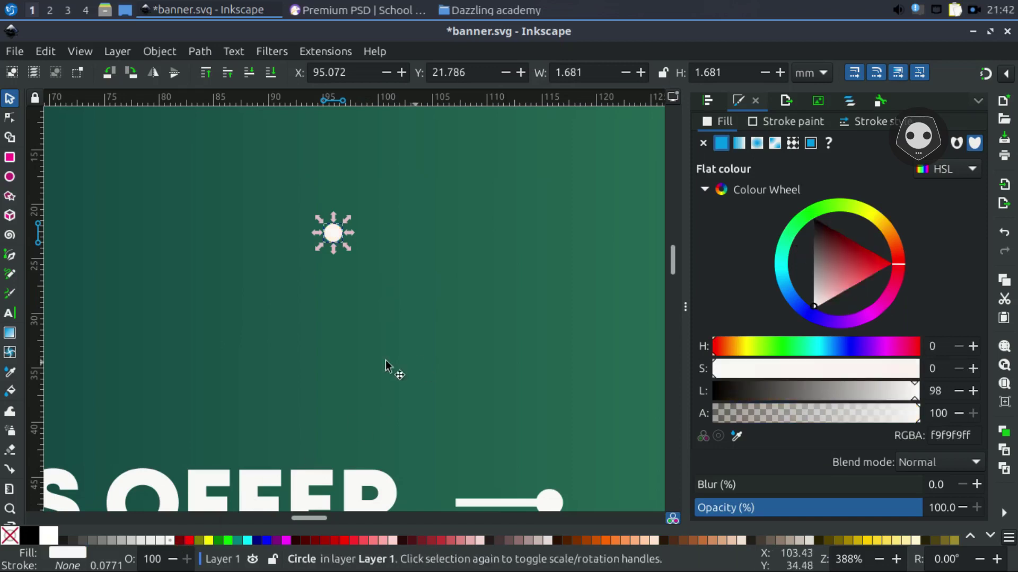
Add a Tiling live path effect to the small off-white circle above the courses heading
{"action": "scroll", "coordinate": [393, 307], "scroll_direction": "right", "scroll_amount": 2}
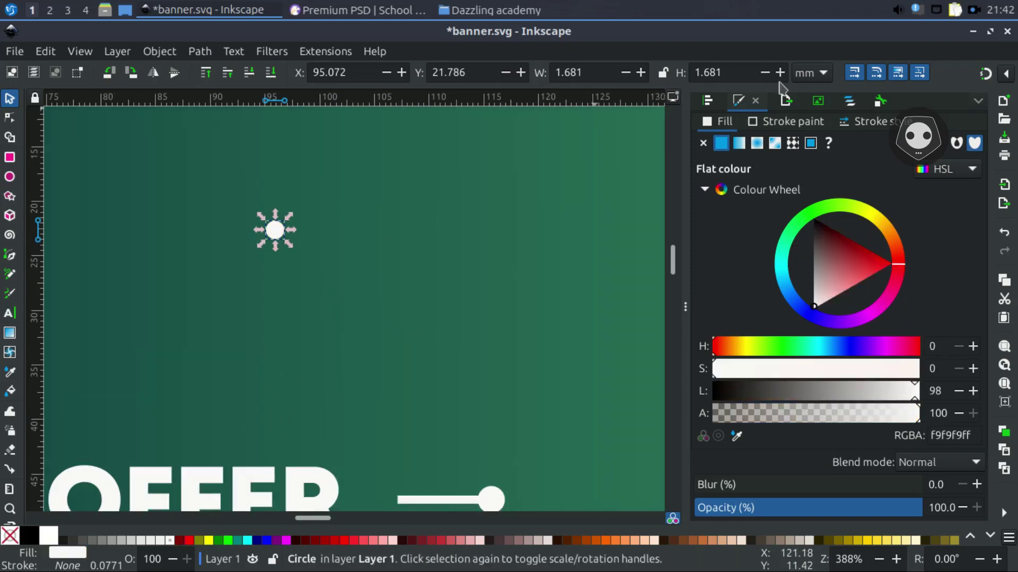
{"action": "left_click", "coordinate": [978, 104]}
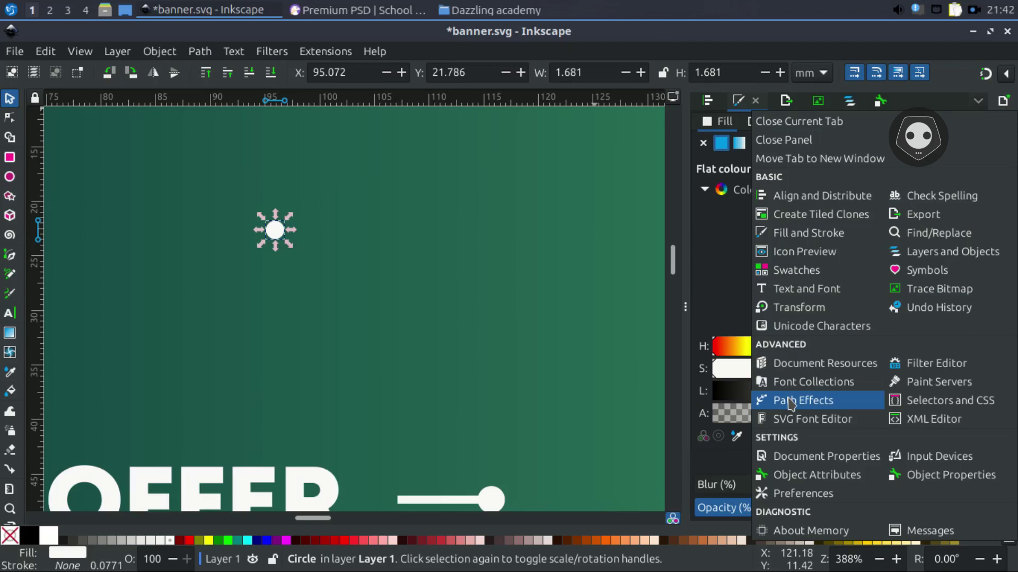
{"action": "key", "text": "Escape"}
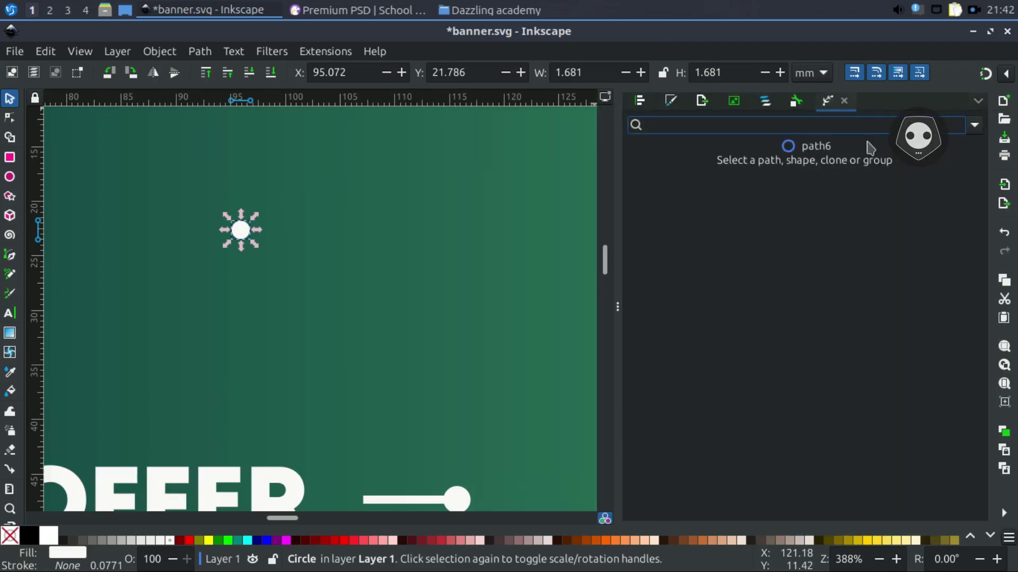
{"action": "left_click", "coordinate": [974, 127]}
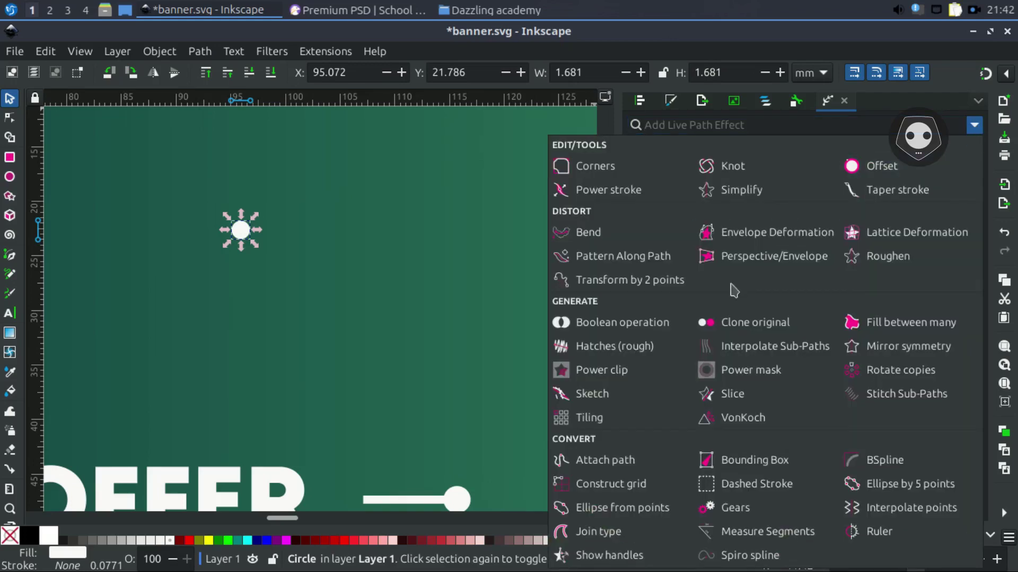
{"action": "left_click", "coordinate": [602, 419]}
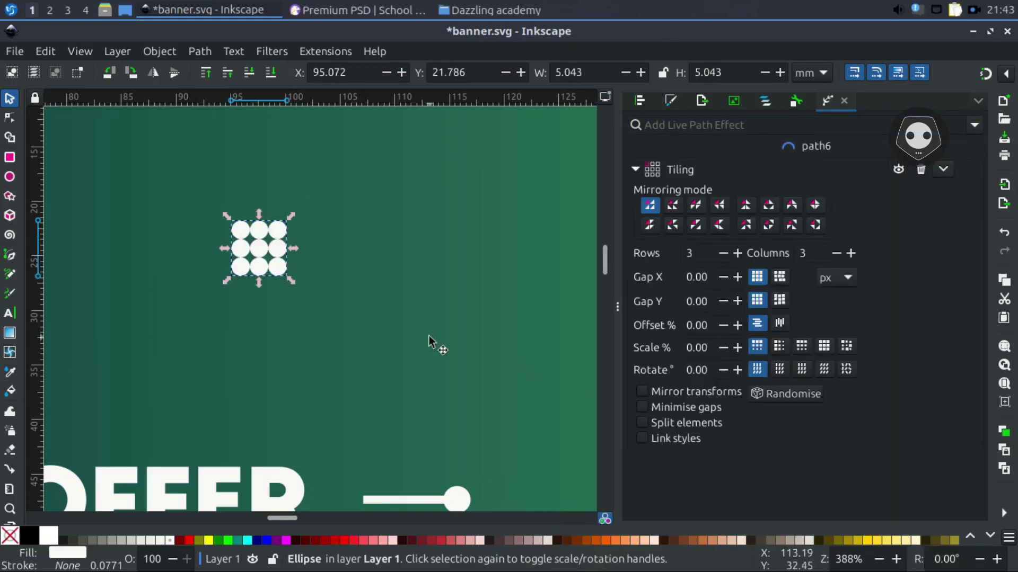
Scale the tiled block of circles down proportionally to about 4 × 4 mm
{"action": "scroll", "coordinate": [318, 314], "scroll_direction": "right", "scroll_amount": 5}
{"action": "scroll", "coordinate": [318, 313], "scroll_direction": "down", "scroll_amount": 1}
{"action": "scroll", "coordinate": [317, 314], "scroll_direction": "down", "scroll_amount": 2, "text": "ctrl"}
{"action": "scroll", "coordinate": [325, 324], "scroll_direction": "up", "scroll_amount": 2, "text": "ctrl"}
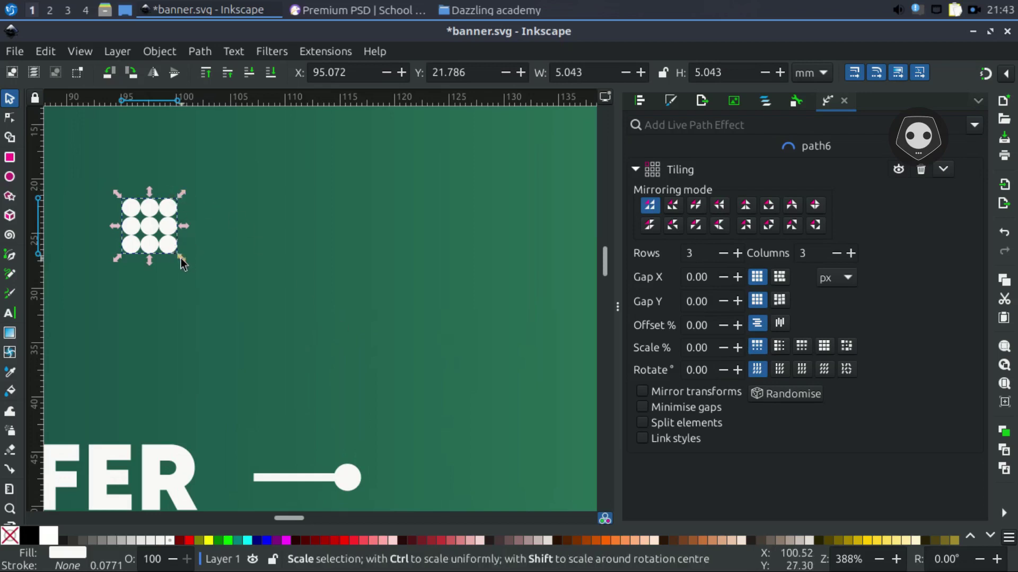
{"action": "left_click_drag", "start_coordinate": [177, 253], "coordinate": [176, 247]}
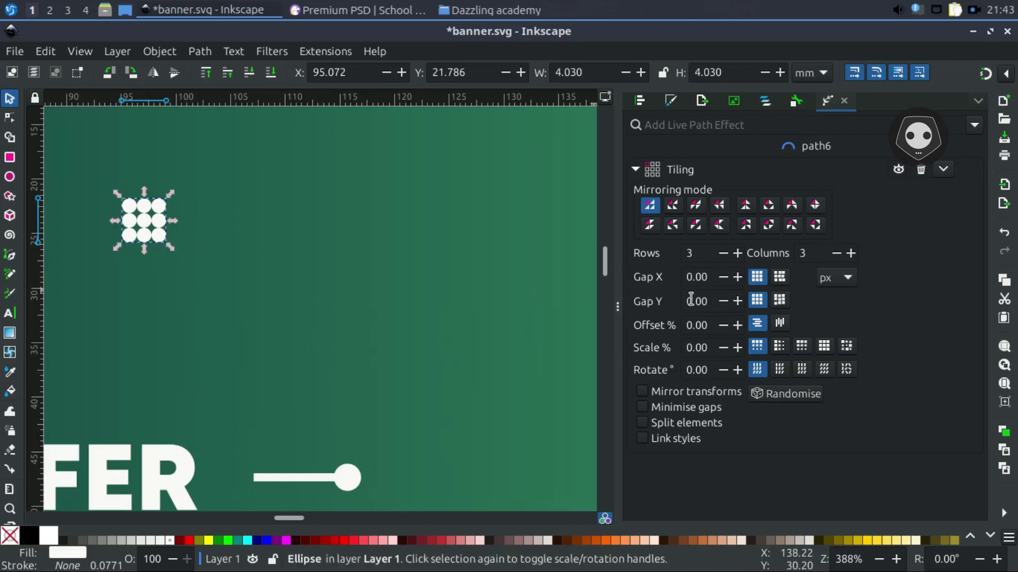
Set the dot tiling to 5 rows and 10 columns
{"action": "left_click", "coordinate": [737, 253]}
{"action": "left_click", "coordinate": [736, 253]}
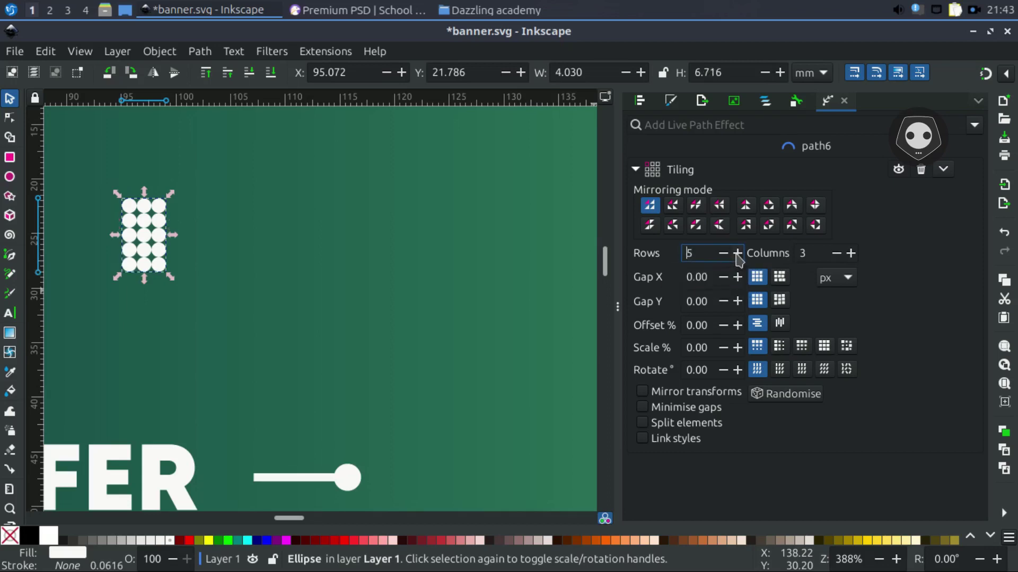
{"action": "double_click", "coordinate": [817, 254]}
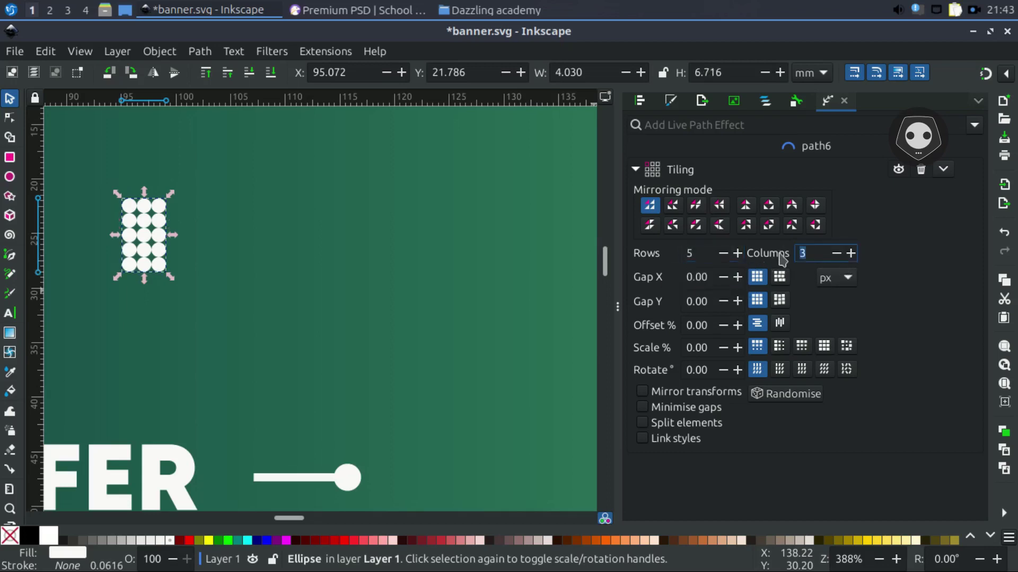
{"action": "key", "text": "Return"}
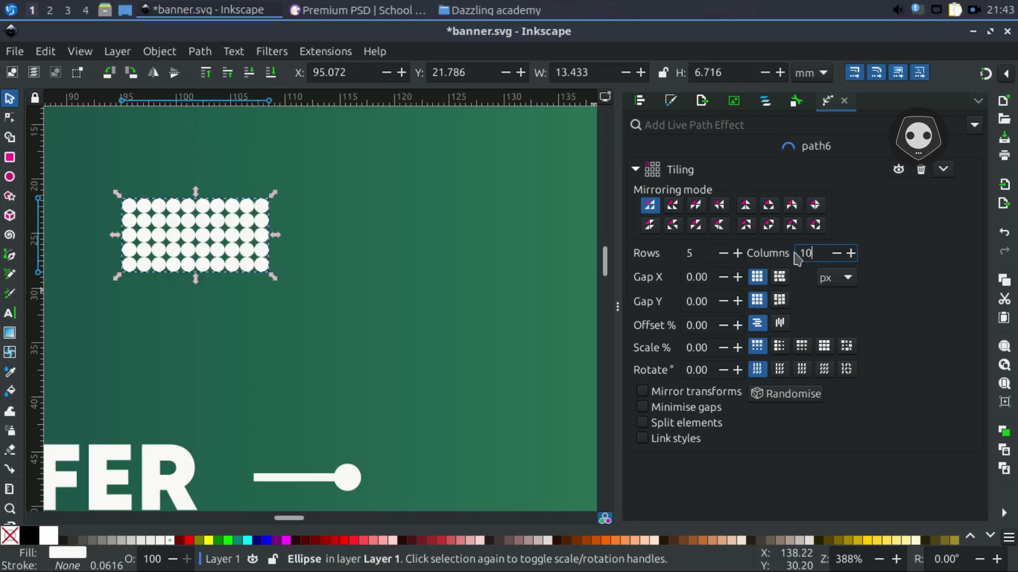
Space the tiled dots apart with a horizontal and vertical gap of 3 px each
{"action": "left_click", "coordinate": [736, 278]}
{"action": "left_click", "coordinate": [735, 278]}
{"action": "left_click", "coordinate": [735, 277]}
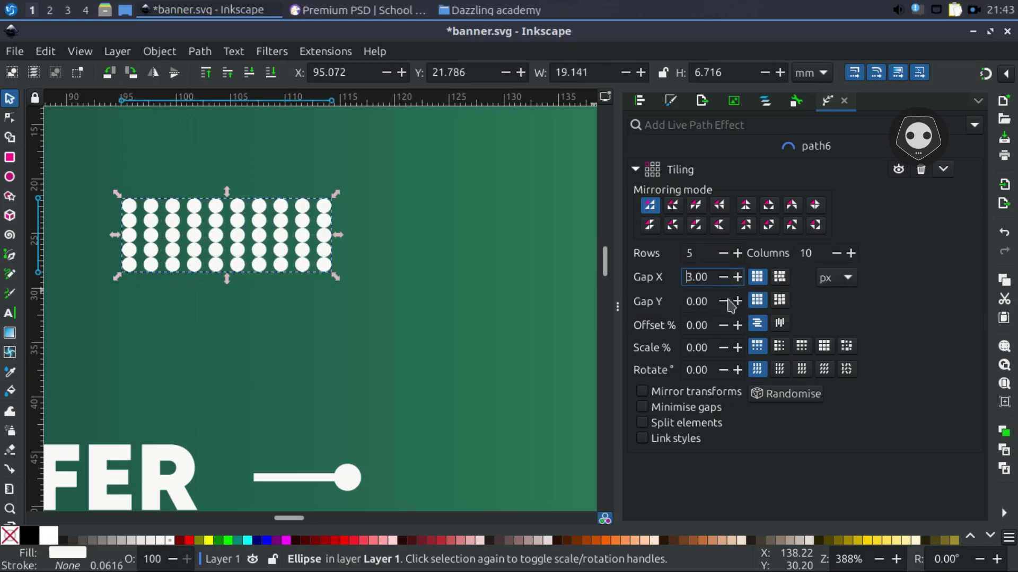
{"action": "left_click", "coordinate": [737, 301]}
{"action": "left_click", "coordinate": [737, 301]}
{"action": "left_click", "coordinate": [737, 301]}
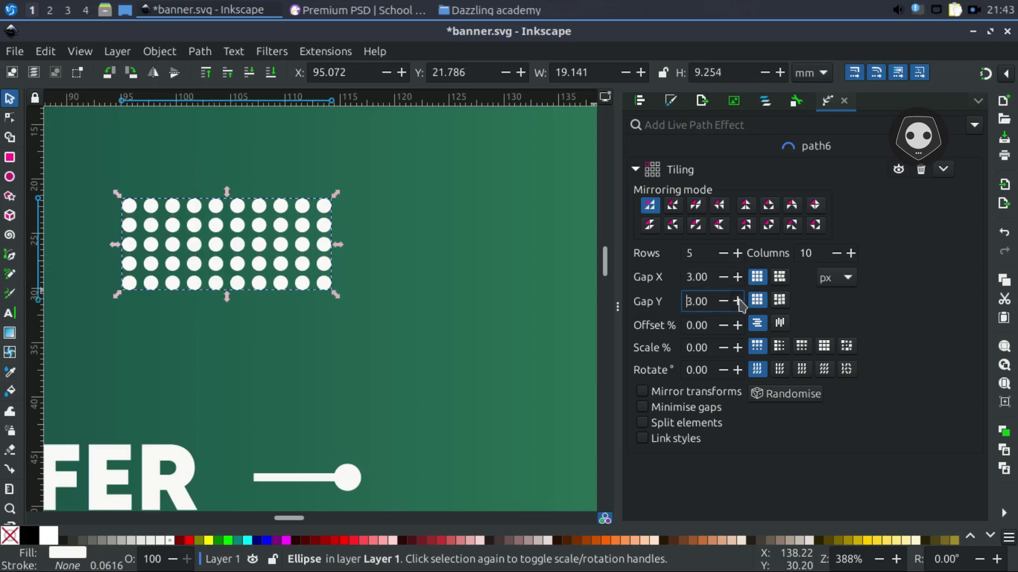
Make the dot grid's off-white fill semi-transparent with an alpha of 39
{"action": "left_click", "coordinate": [671, 101]}
{"action": "left_click_drag", "start_coordinate": [828, 422], "coordinate": [752, 424]}
{"action": "scroll", "coordinate": [374, 336], "scroll_direction": "down", "scroll_amount": 5}
{"action": "scroll", "coordinate": [374, 336], "scroll_direction": "right", "scroll_amount": 5}
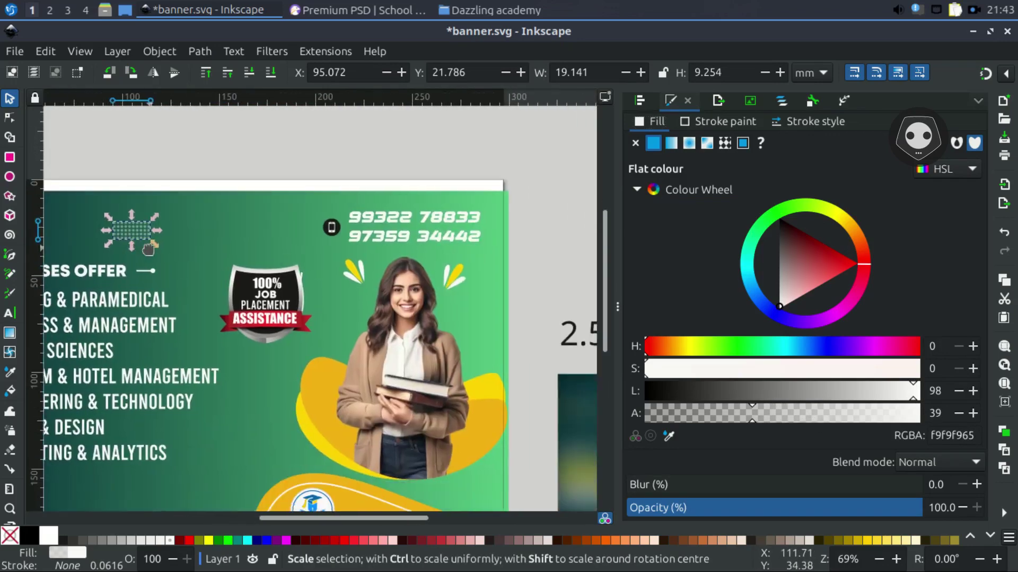
Compare the dot grid on the academy banner with the one above the man's head in the template
{"action": "scroll", "coordinate": [153, 265], "scroll_direction": "down", "scroll_amount": 1}
{"action": "scroll", "coordinate": [129, 244], "scroll_direction": "right", "scroll_amount": 2}
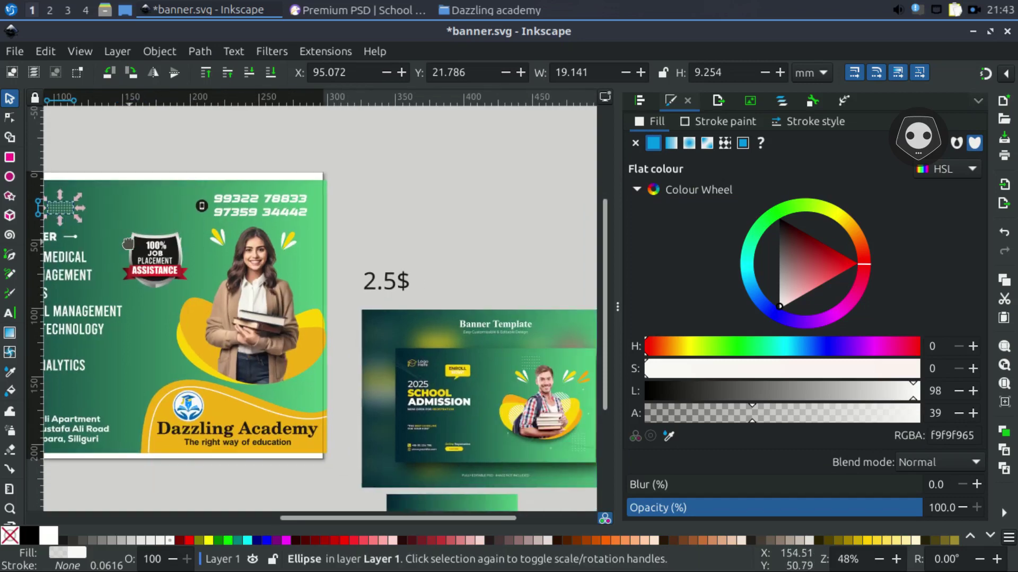
{"action": "scroll", "coordinate": [129, 244], "scroll_direction": "left", "scroll_amount": 3}
{"action": "scroll", "coordinate": [159, 254], "scroll_direction": "up", "scroll_amount": 1}
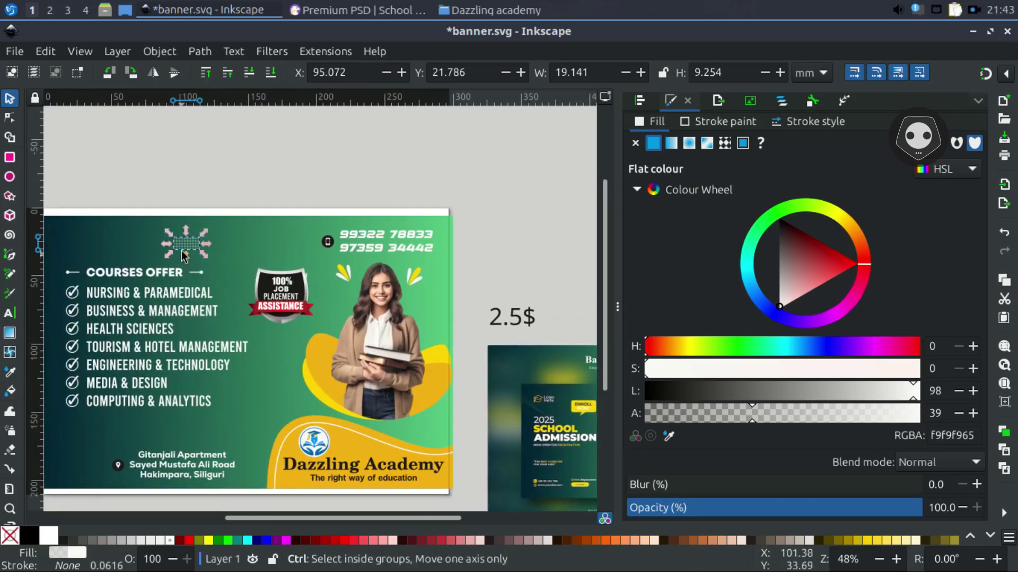
{"action": "scroll", "coordinate": [247, 273], "scroll_direction": "right", "scroll_amount": 5}
{"action": "scroll", "coordinate": [246, 273], "scroll_direction": "down", "scroll_amount": 2}
{"action": "scroll", "coordinate": [438, 335], "scroll_direction": "up", "scroll_amount": 5}
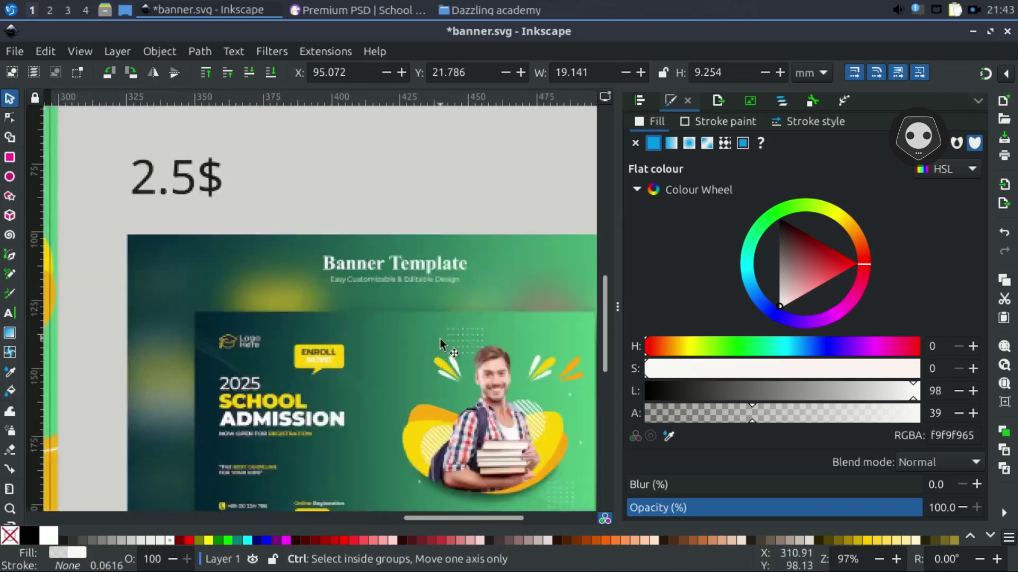
{"action": "scroll", "coordinate": [441, 339], "scroll_direction": "down", "scroll_amount": 4}
{"action": "scroll", "coordinate": [313, 297], "scroll_direction": "left", "scroll_amount": 4}
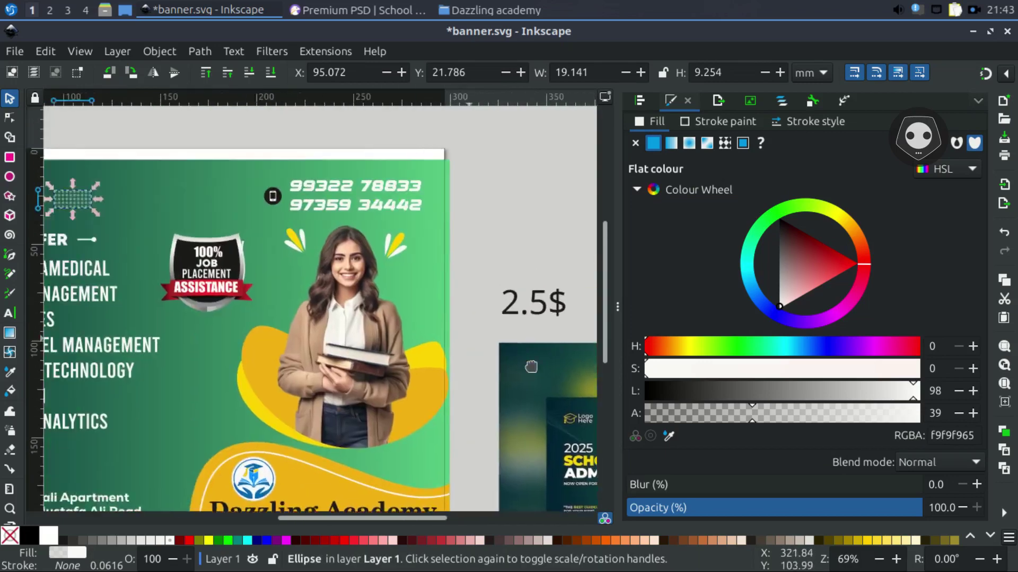
{"action": "scroll", "coordinate": [318, 296], "scroll_direction": "up", "scroll_amount": 4}
{"action": "scroll", "coordinate": [329, 296], "scroll_direction": "up", "scroll_amount": 1}
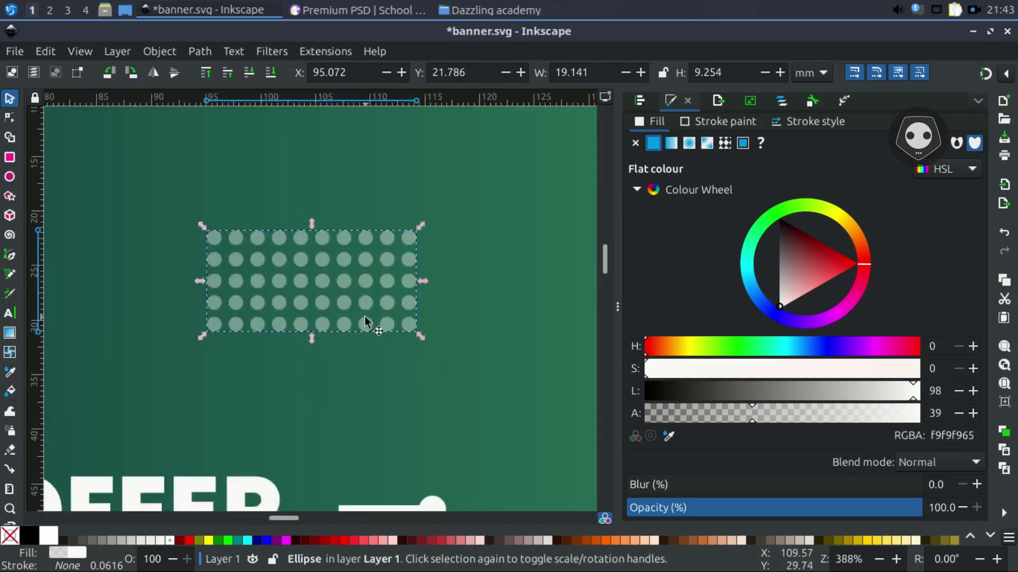
Review the dot grid's tiling settings and examine the striped circles around the man in the template
{"action": "left_click", "coordinate": [842, 102]}
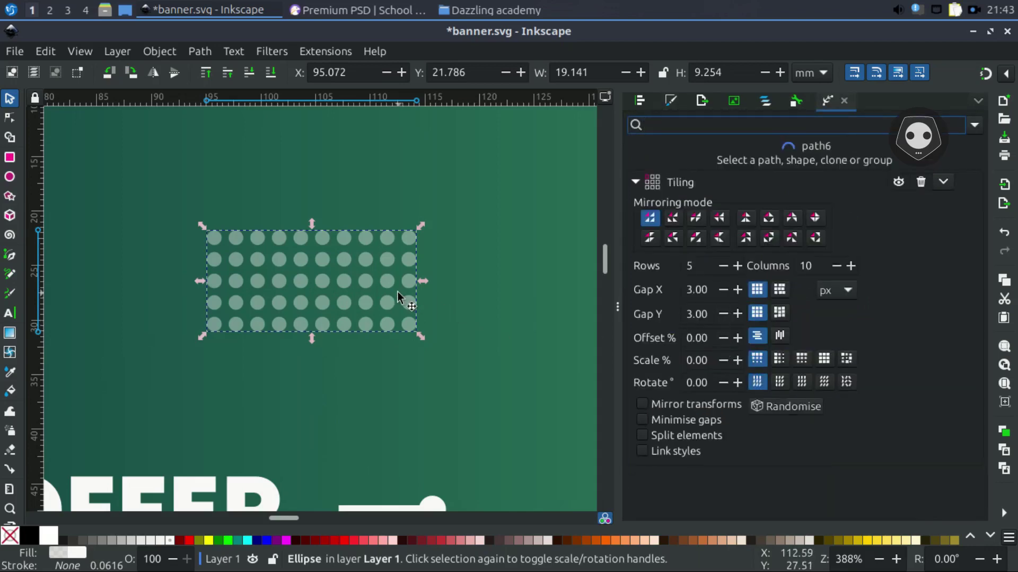
{"action": "scroll", "coordinate": [371, 301], "scroll_direction": "down", "scroll_amount": 3}
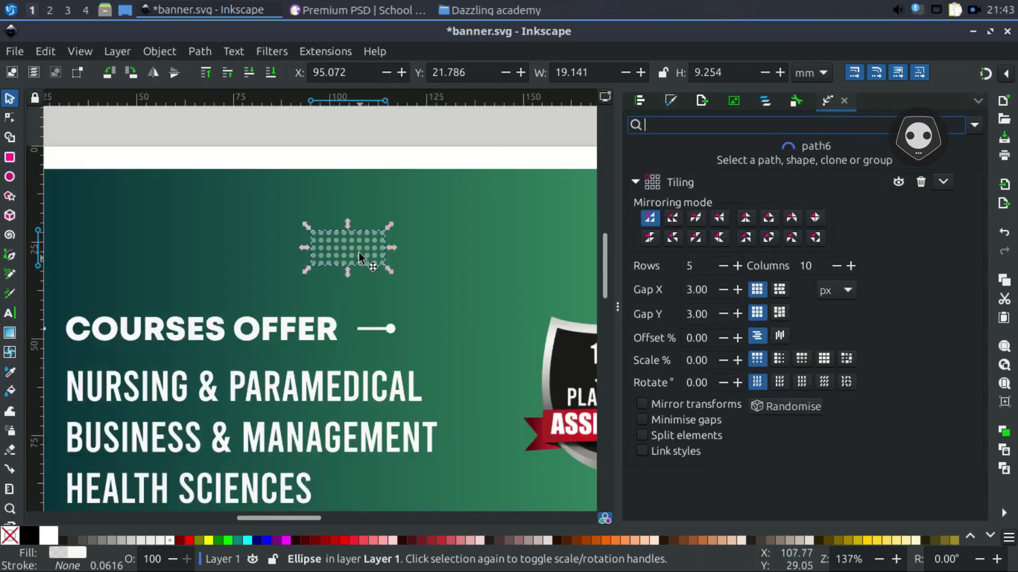
{"action": "scroll", "coordinate": [257, 238], "scroll_direction": "down", "scroll_amount": 2}
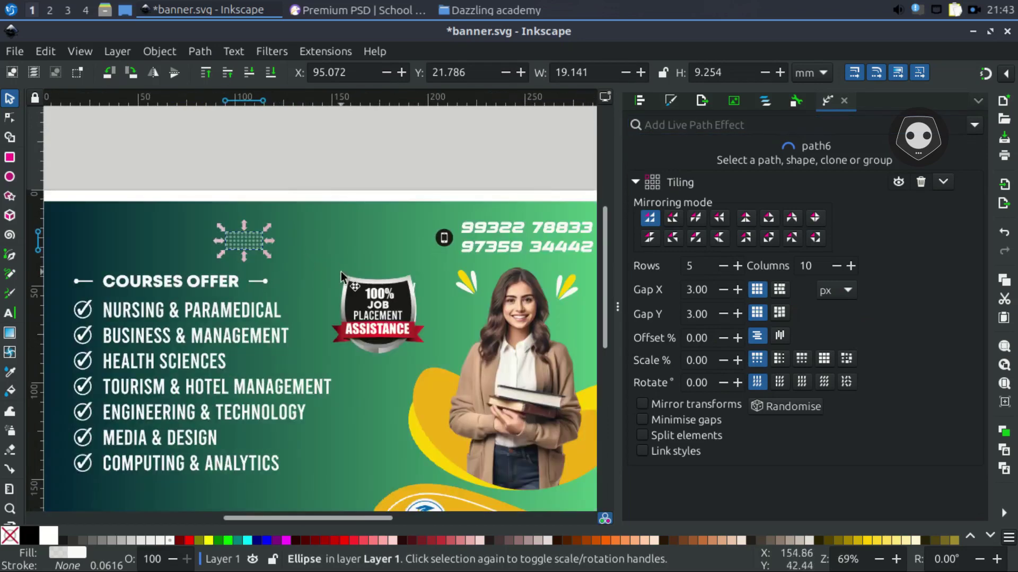
{"action": "scroll", "coordinate": [339, 273], "scroll_direction": "right", "scroll_amount": 10}
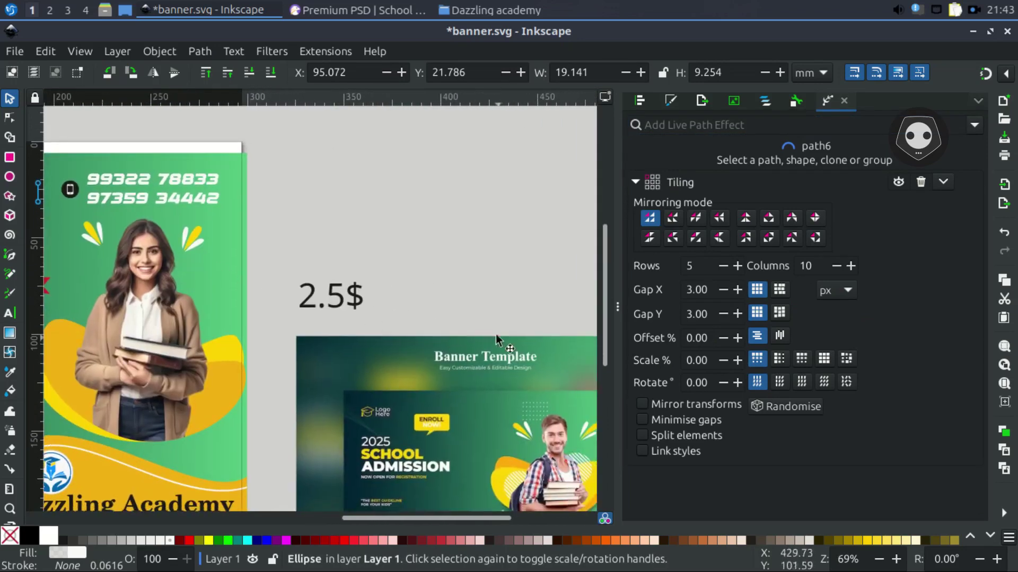
{"action": "scroll", "coordinate": [430, 296], "scroll_direction": "down", "scroll_amount": 4}
{"action": "scroll", "coordinate": [429, 296], "scroll_direction": "right", "scroll_amount": 5}
{"action": "scroll", "coordinate": [466, 364], "scroll_direction": "up", "scroll_amount": 4}
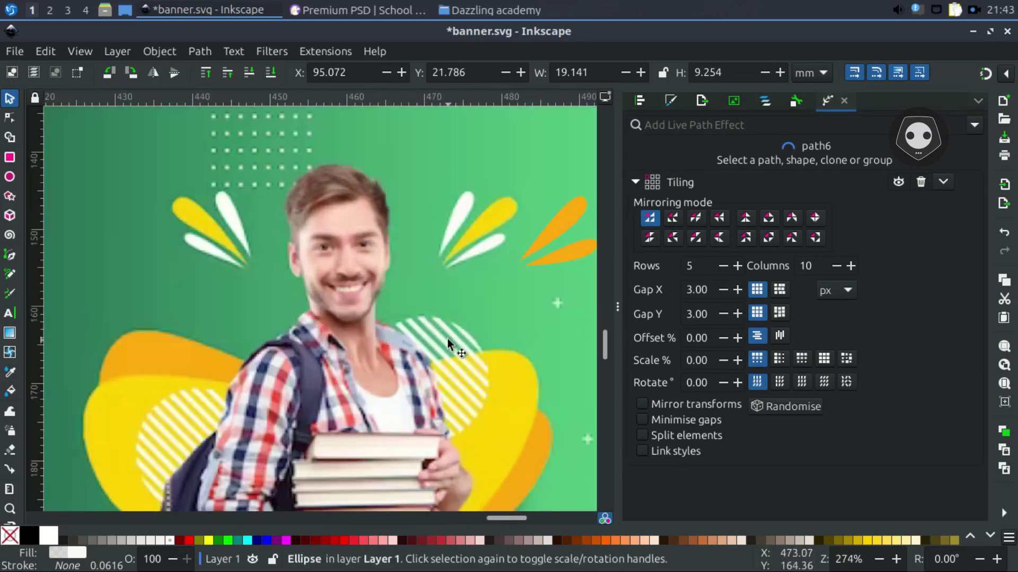
{"action": "scroll", "coordinate": [457, 357], "scroll_direction": "down", "scroll_amount": 4}
{"action": "scroll", "coordinate": [439, 318], "scroll_direction": "up", "scroll_amount": 3}
{"action": "scroll", "coordinate": [477, 367], "scroll_direction": "left", "scroll_amount": 4}
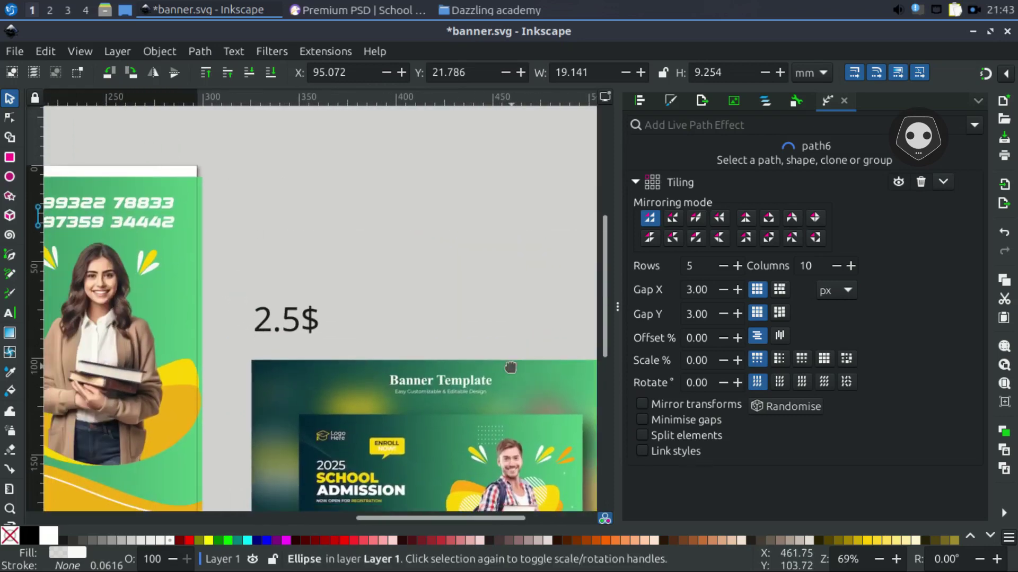
{"action": "scroll", "coordinate": [510, 367], "scroll_direction": "right", "scroll_amount": 5}
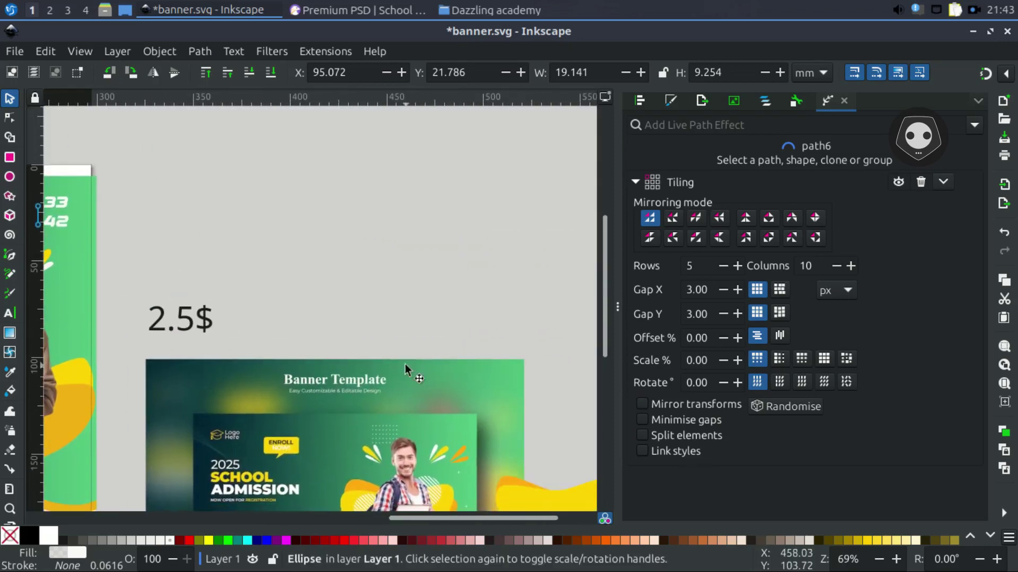
Draw a horizontal rectangle about 120 × 12 mm in the empty canvas area above the banner template image
{"action": "left_click", "coordinate": [9, 158]}
{"action": "scroll", "coordinate": [111, 218], "scroll_direction": "left", "scroll_amount": 15}
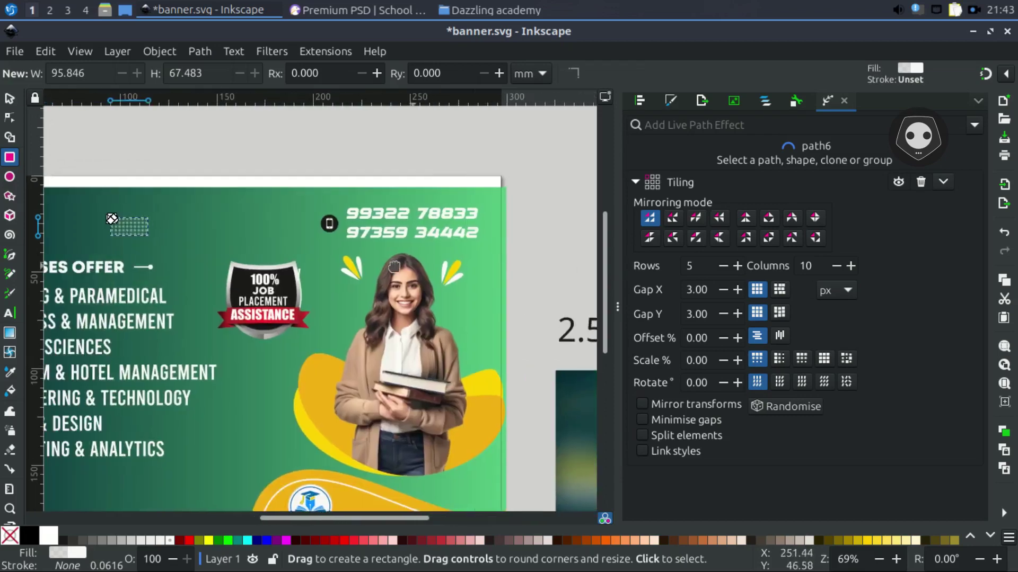
{"action": "scroll", "coordinate": [421, 267], "scroll_direction": "left", "scroll_amount": 8}
{"action": "scroll", "coordinate": [371, 267], "scroll_direction": "left", "scroll_amount": 2}
{"action": "scroll", "coordinate": [371, 267], "scroll_direction": "up", "scroll_amount": 1}
{"action": "scroll", "coordinate": [318, 268], "scroll_direction": "right", "scroll_amount": 2}
{"action": "scroll", "coordinate": [318, 268], "scroll_direction": "down", "scroll_amount": 4}
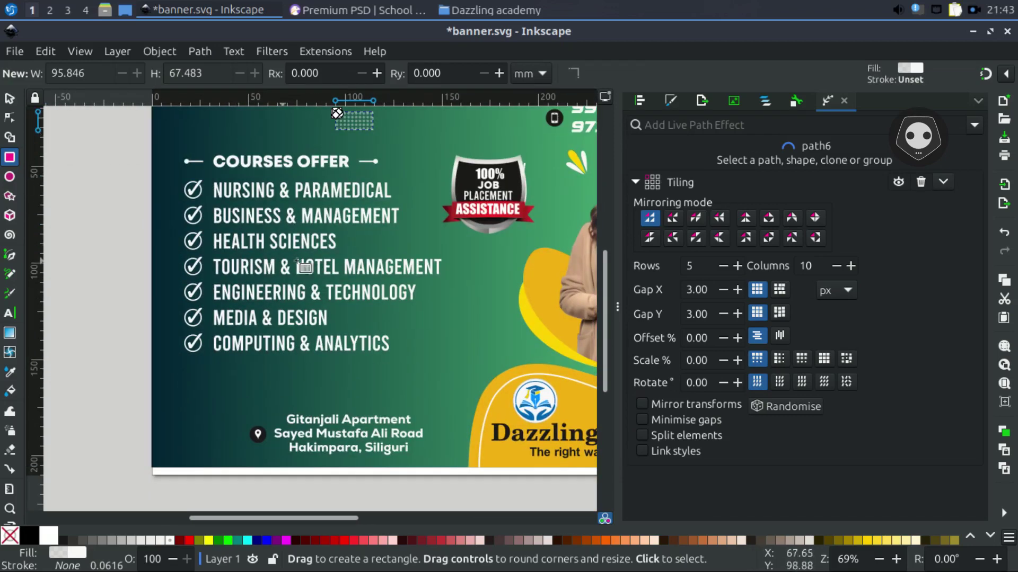
{"action": "scroll", "coordinate": [329, 268], "scroll_direction": "right", "scroll_amount": 11}
{"action": "scroll", "coordinate": [286, 305], "scroll_direction": "right", "scroll_amount": 12}
{"action": "scroll", "coordinate": [286, 305], "scroll_direction": "up", "scroll_amount": 4}
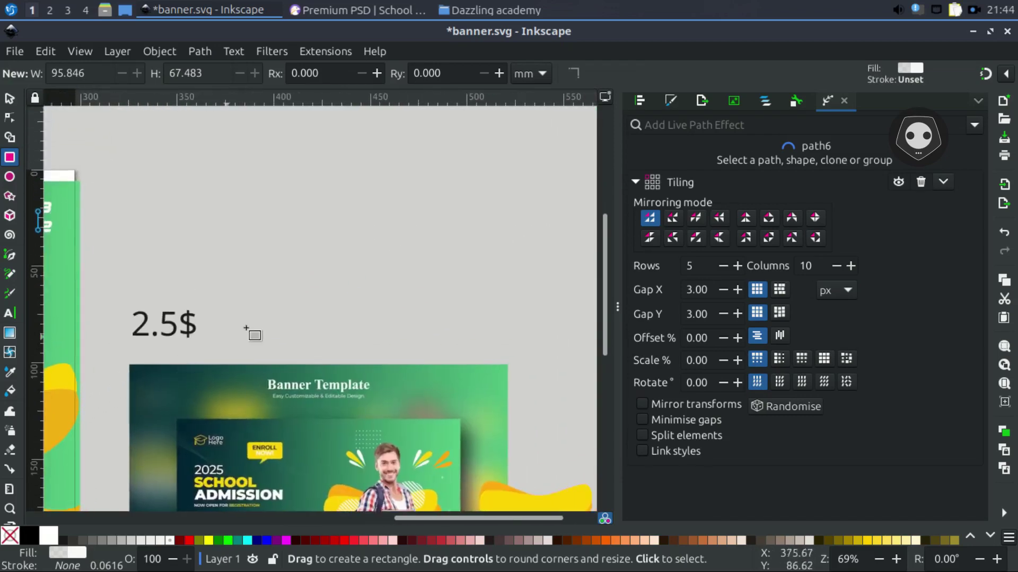
{"action": "left_click_drag", "start_coordinate": [235, 205], "coordinate": [430, 240]}
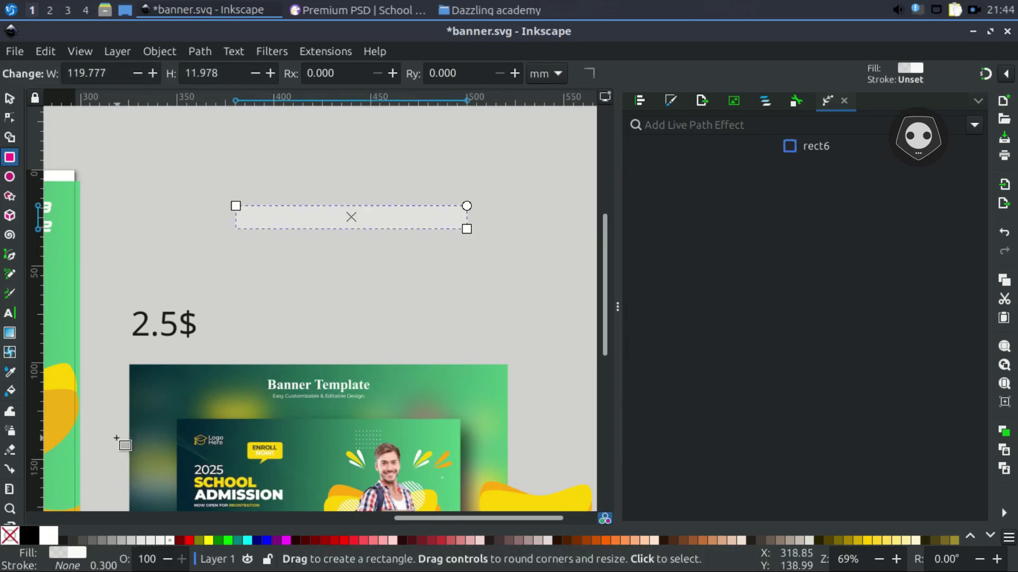
Fill the rectangle with fully opaque dark grey 1a1a1a and flatten it into a thin strip about 1.7 mm high
{"action": "left_click", "coordinate": [10, 99]}
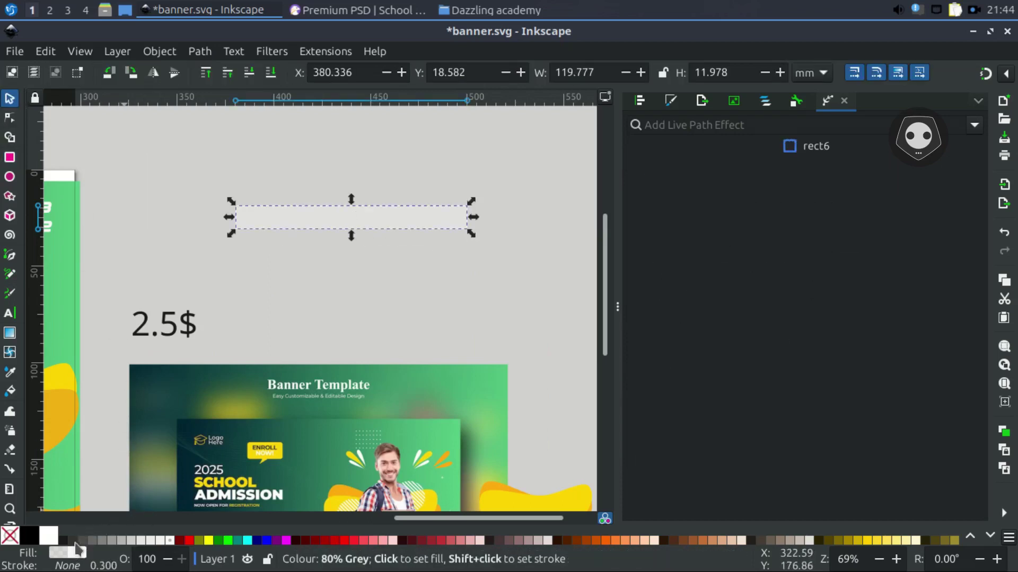
{"action": "left_click", "coordinate": [73, 541]}
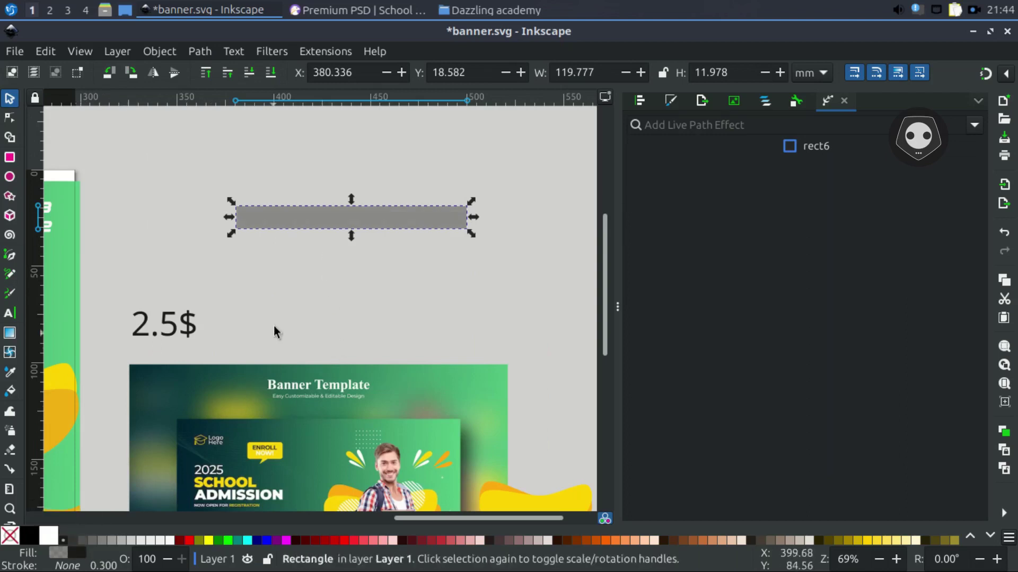
{"action": "scroll", "coordinate": [243, 348], "scroll_direction": "up", "scroll_amount": 1}
{"action": "scroll", "coordinate": [244, 348], "scroll_direction": "right", "scroll_amount": 1}
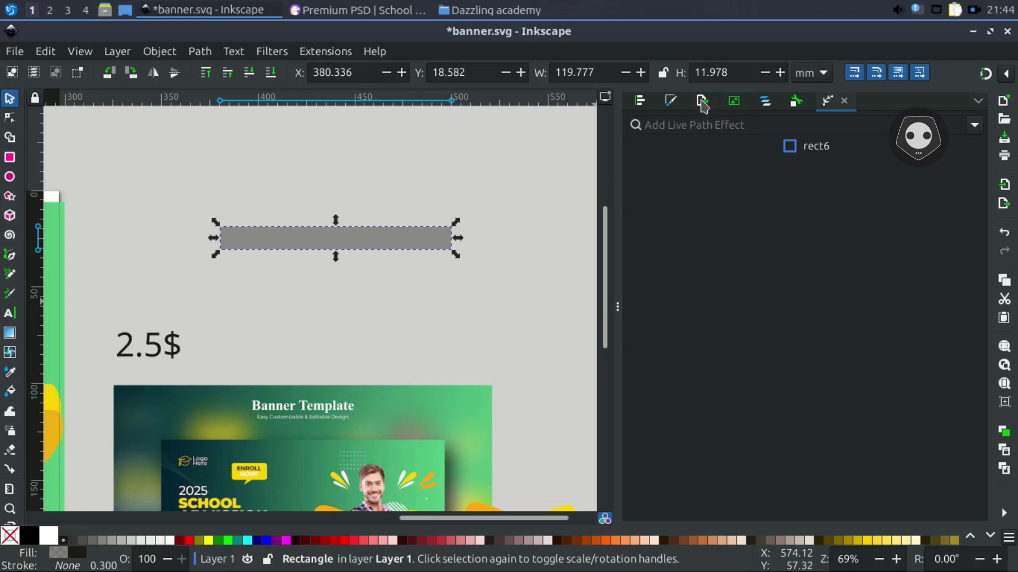
{"action": "left_click", "coordinate": [672, 101]}
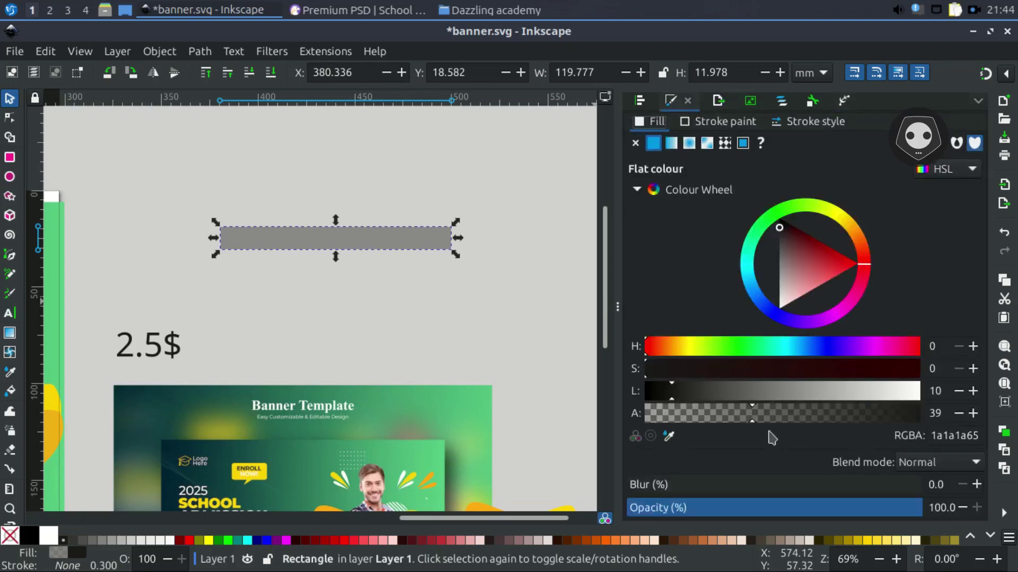
{"action": "left_click_drag", "start_coordinate": [749, 425], "coordinate": [921, 422]}
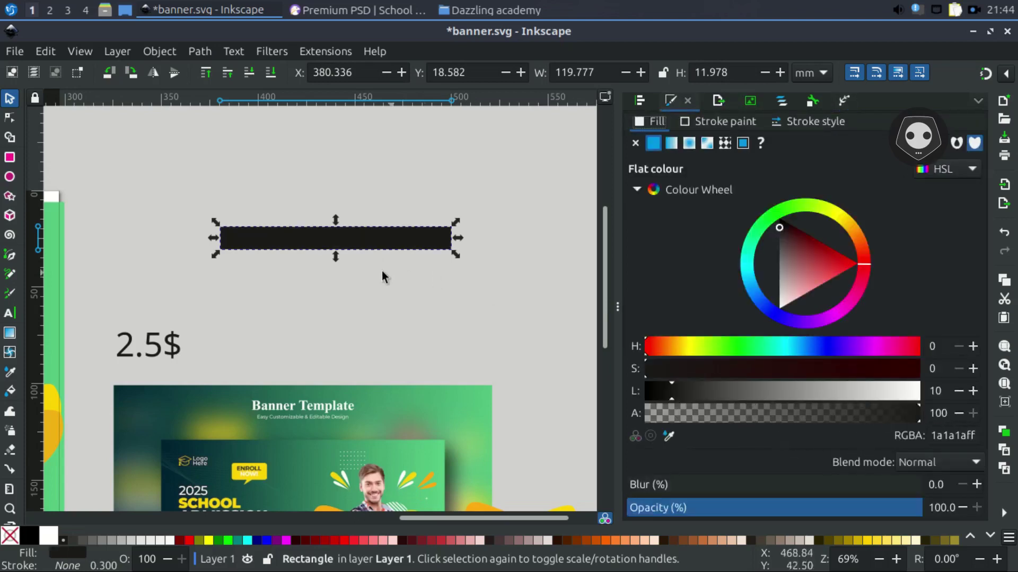
{"action": "left_click_drag", "start_coordinate": [338, 258], "coordinate": [338, 237]}
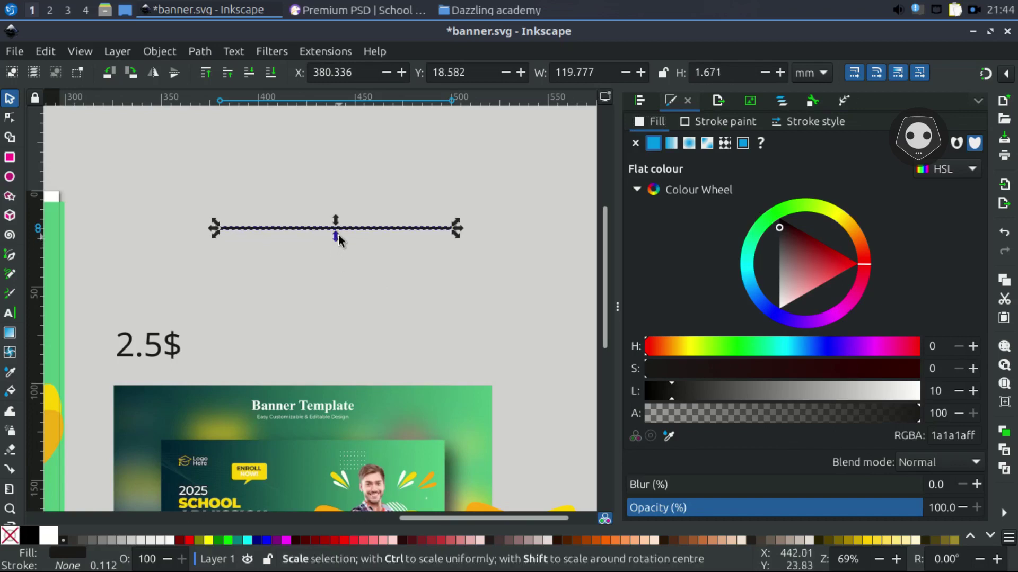
Apply the Tiling live path effect to the thin dark strip and set it to 1 column
{"action": "scroll", "coordinate": [338, 234], "scroll_direction": "up", "scroll_amount": 2}
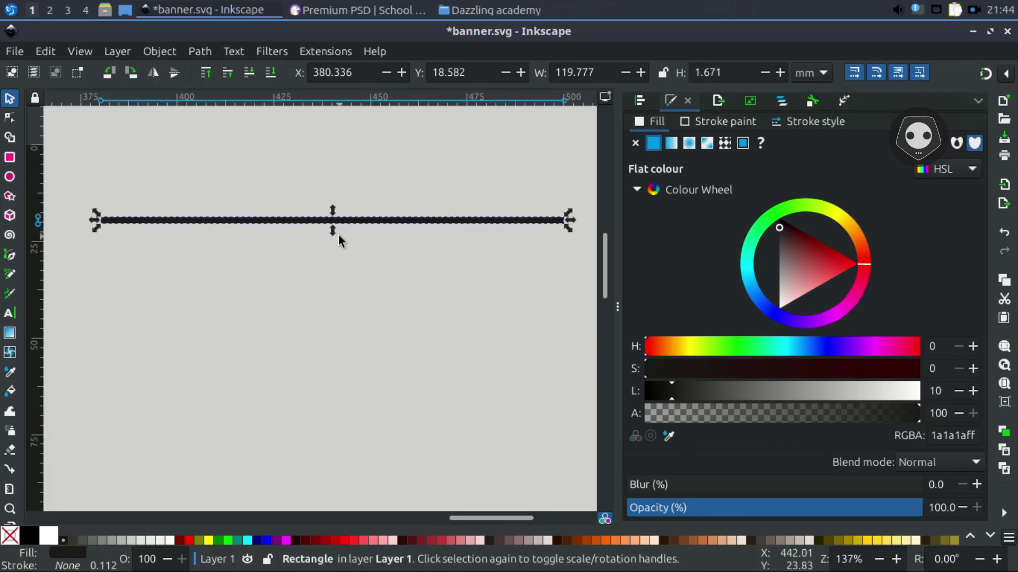
{"action": "scroll", "coordinate": [338, 234], "scroll_direction": "down", "scroll_amount": 2}
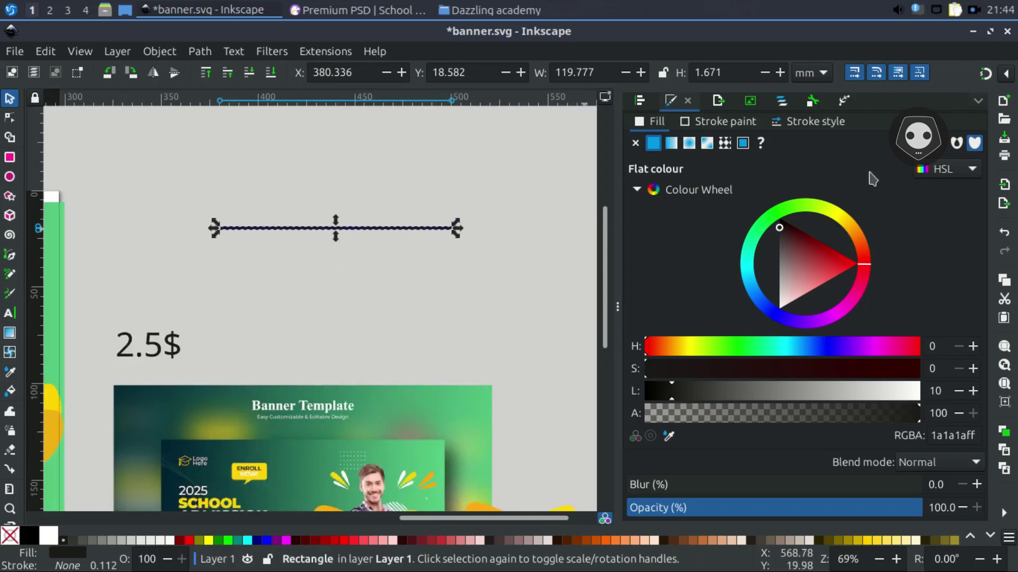
{"action": "left_click", "coordinate": [844, 104]}
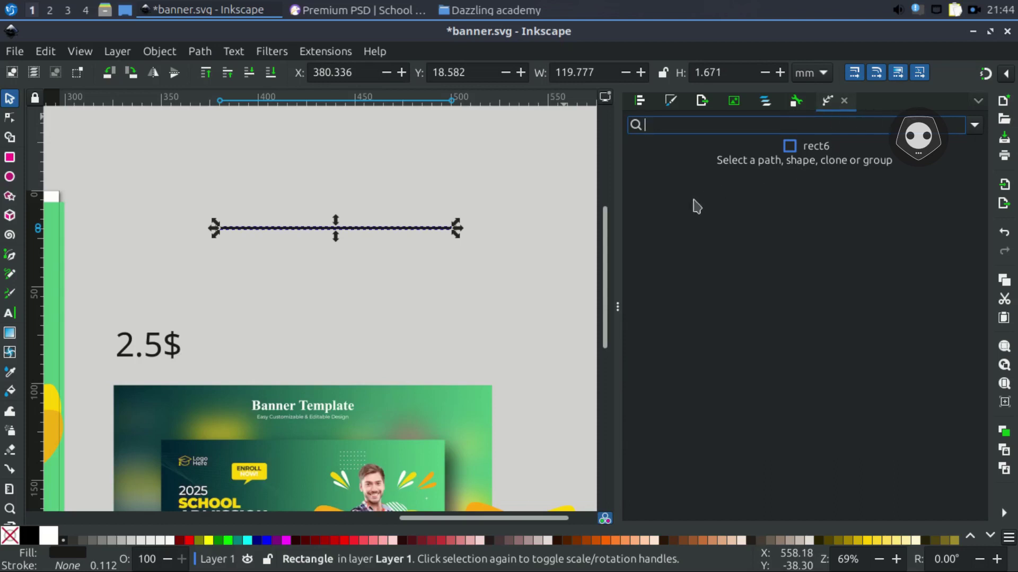
{"action": "left_click", "coordinate": [200, 51]}
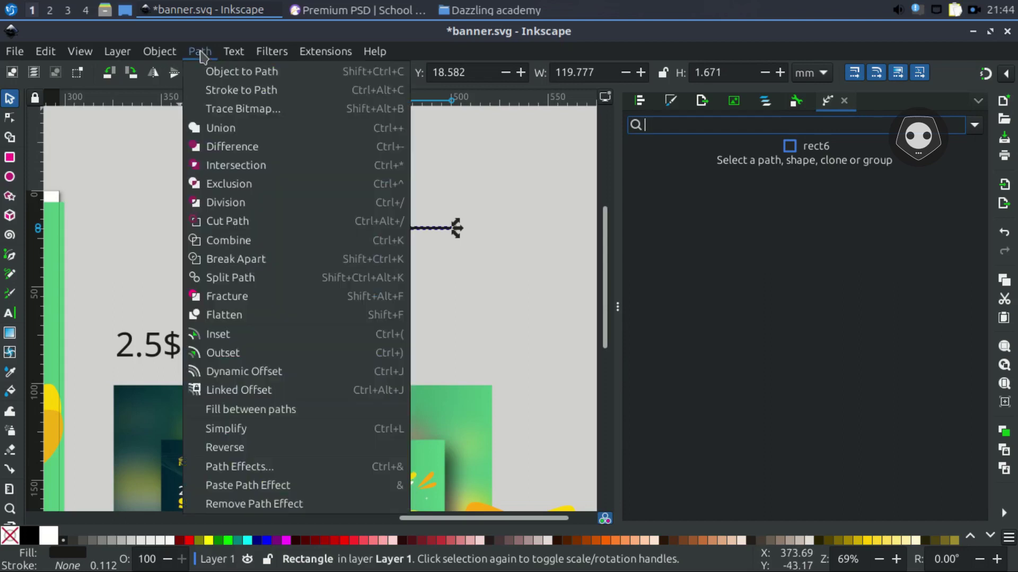
{"action": "left_click", "coordinate": [252, 469]}
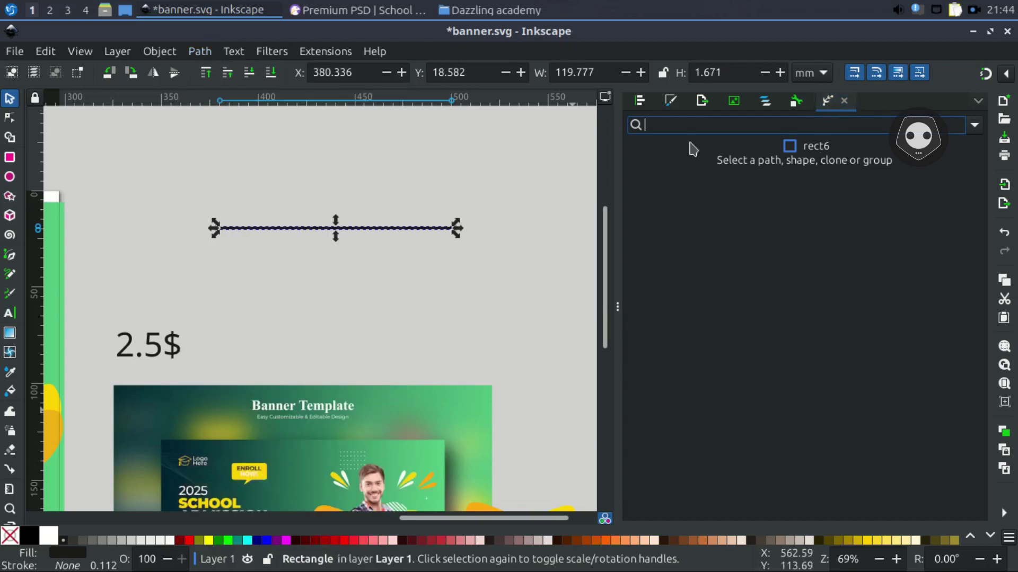
{"action": "left_click", "coordinate": [974, 126]}
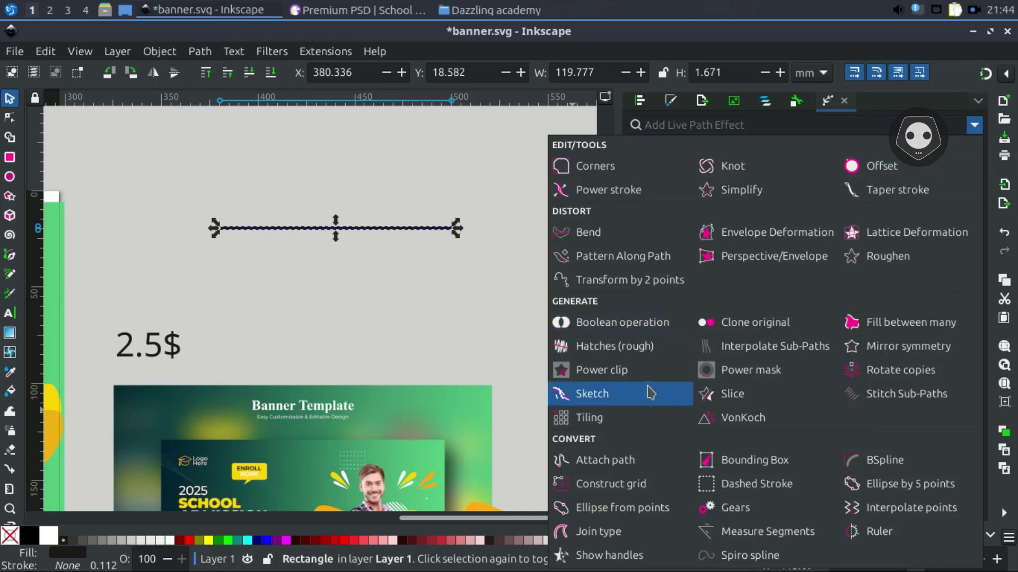
{"action": "left_click", "coordinate": [604, 417]}
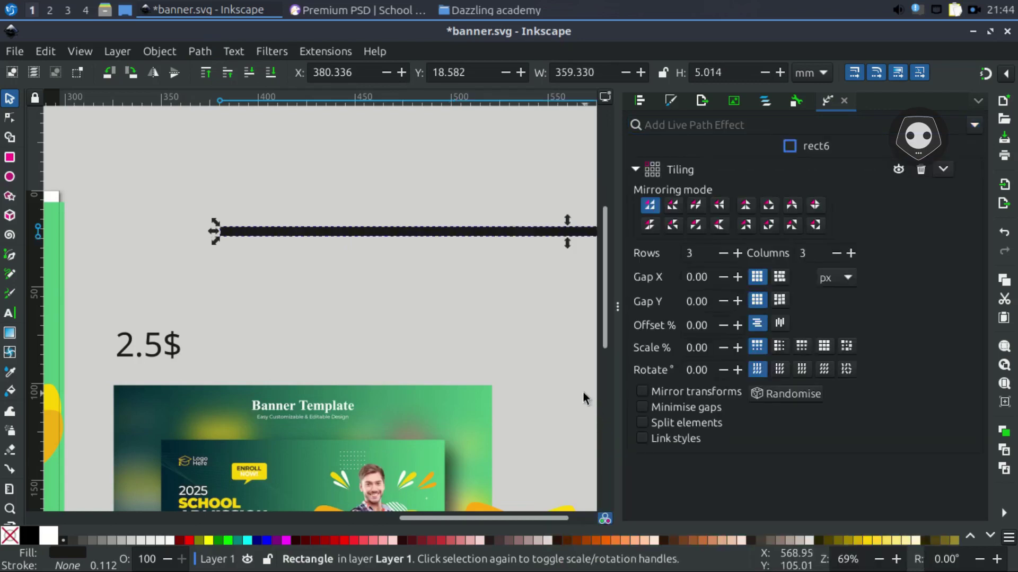
{"action": "left_click", "coordinate": [814, 249]}
{"action": "key", "text": "Return"}
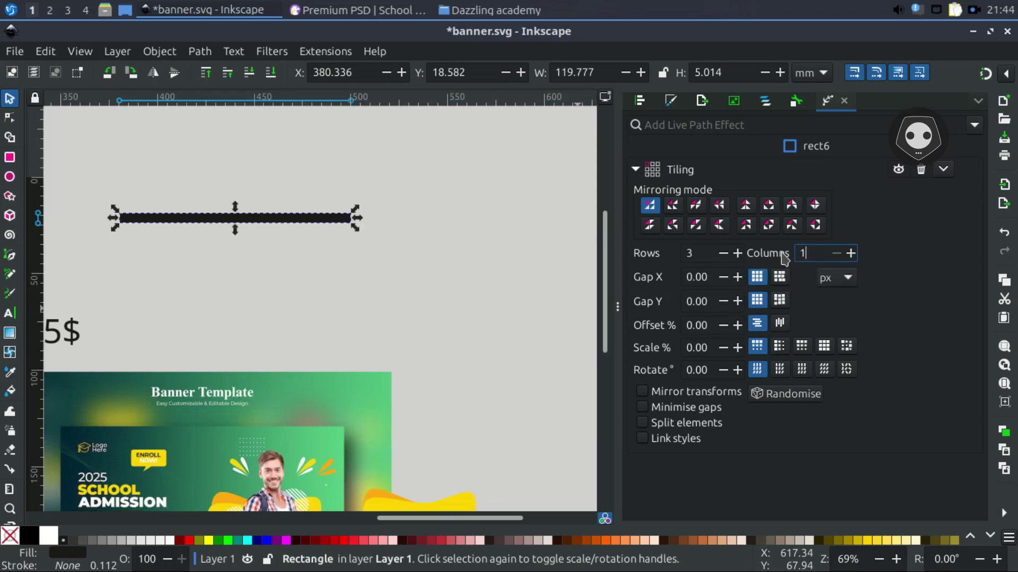
Set the strip's tiling to 15 rows with a vertical gap of 7 px and no horizontal gap
{"action": "left_click", "coordinate": [698, 255]}
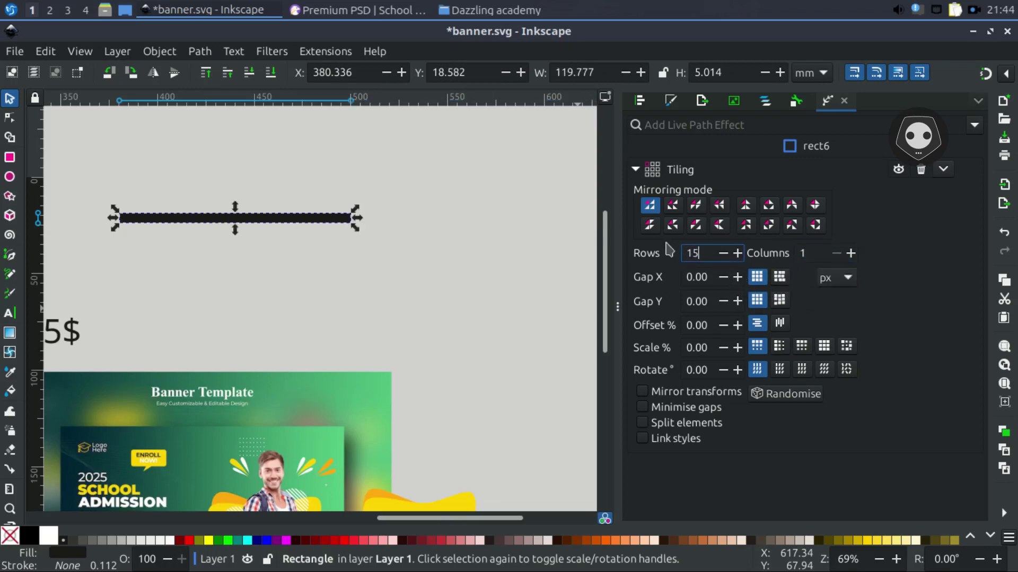
{"action": "key", "text": "Return"}
{"action": "left_click", "coordinate": [737, 278]}
{"action": "left_click", "coordinate": [723, 277]}
{"action": "left_click", "coordinate": [737, 301]}
{"action": "double_click", "coordinate": [737, 301]}
{"action": "triple_click", "coordinate": [737, 302]}
{"action": "left_click", "coordinate": [738, 301]}
{"action": "scroll", "coordinate": [285, 226], "scroll_direction": "up", "scroll_amount": 2}
{"action": "scroll", "coordinate": [285, 227], "scroll_direction": "left", "scroll_amount": 2}
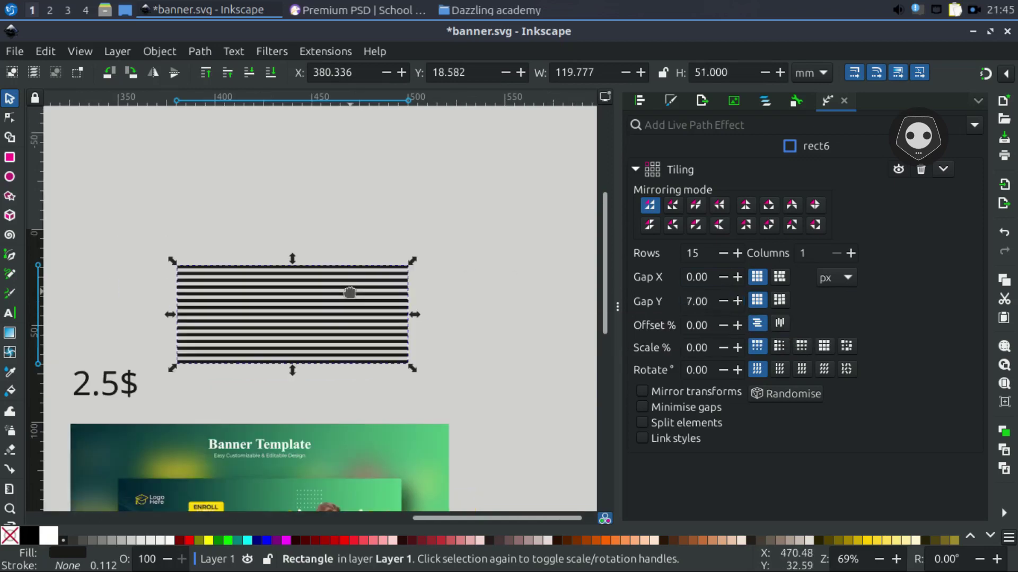
Increase the stripe tiling to 20 rows and move the block higher above the banner template image
{"action": "left_click_drag", "start_coordinate": [707, 253], "coordinate": [654, 240]}
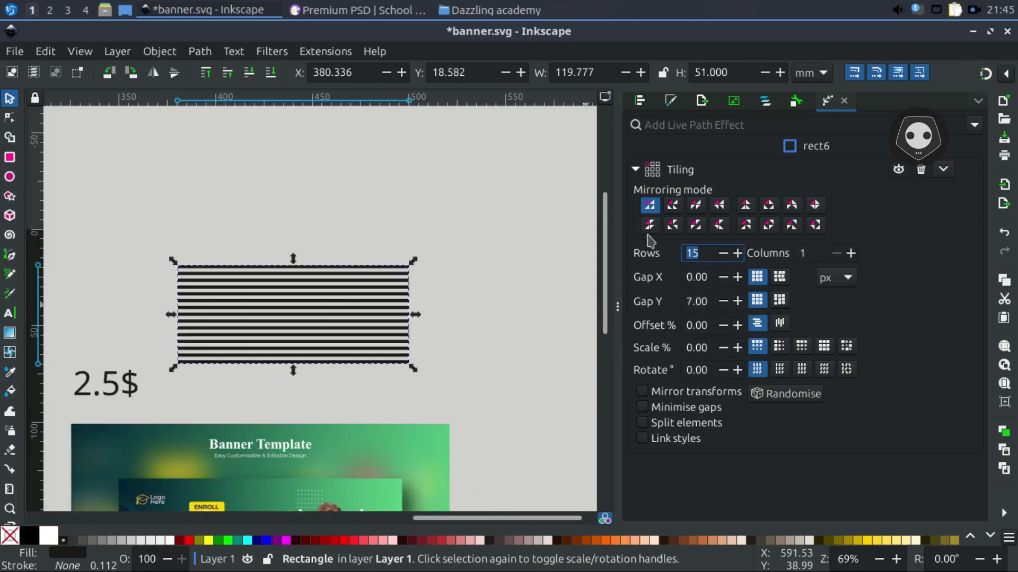
{"action": "key", "text": "Return"}
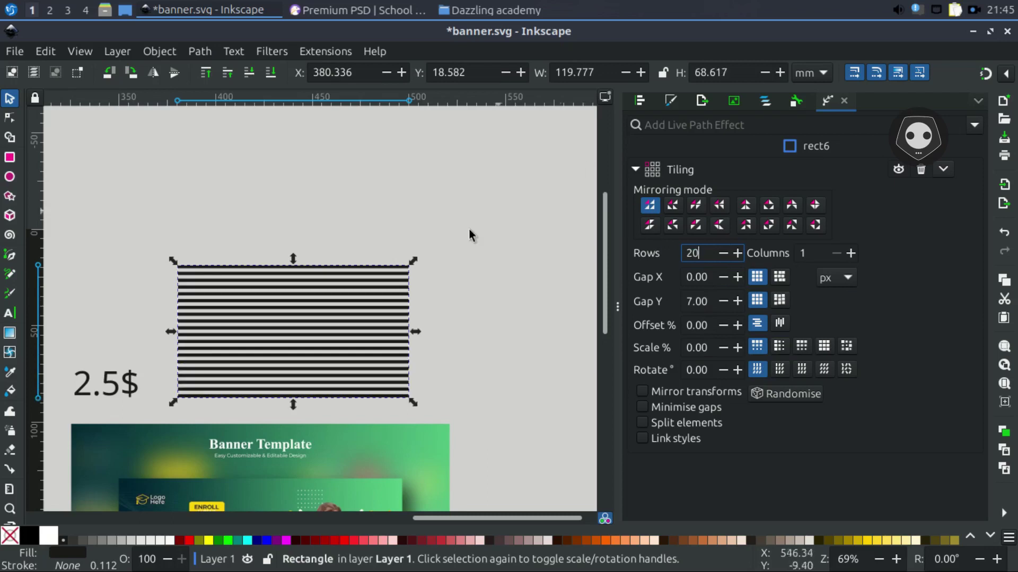
{"action": "left_click_drag", "start_coordinate": [346, 352], "coordinate": [379, 260]}
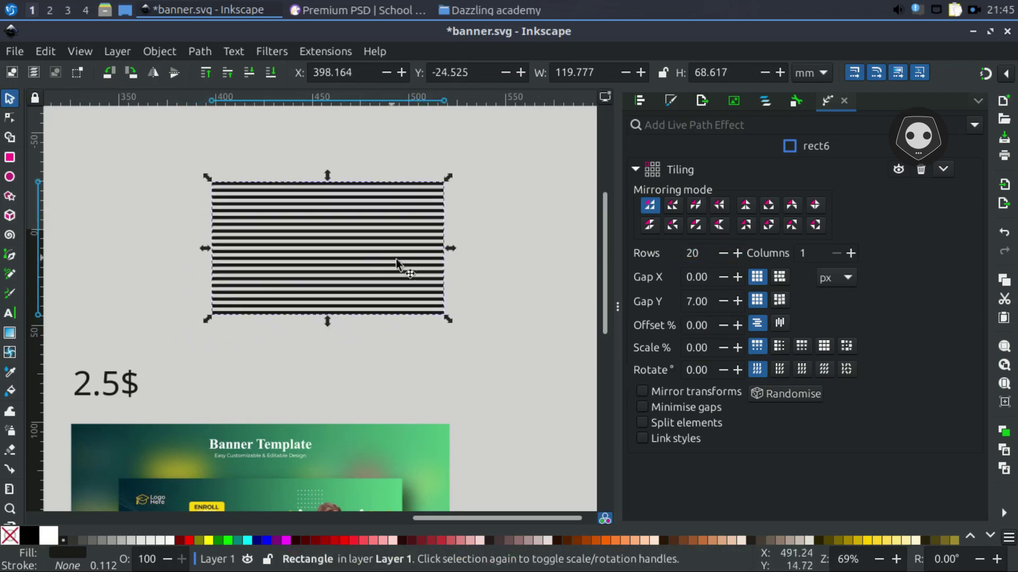
{"action": "left_click", "coordinate": [454, 211]}
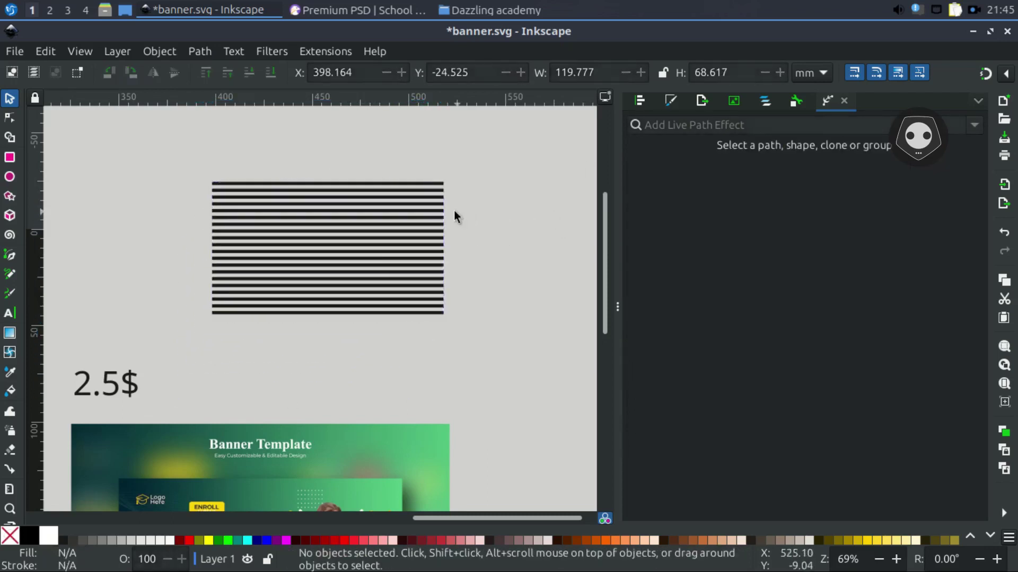
Convert the tiled stripe block from an object to a path
{"action": "left_click", "coordinate": [320, 184]}
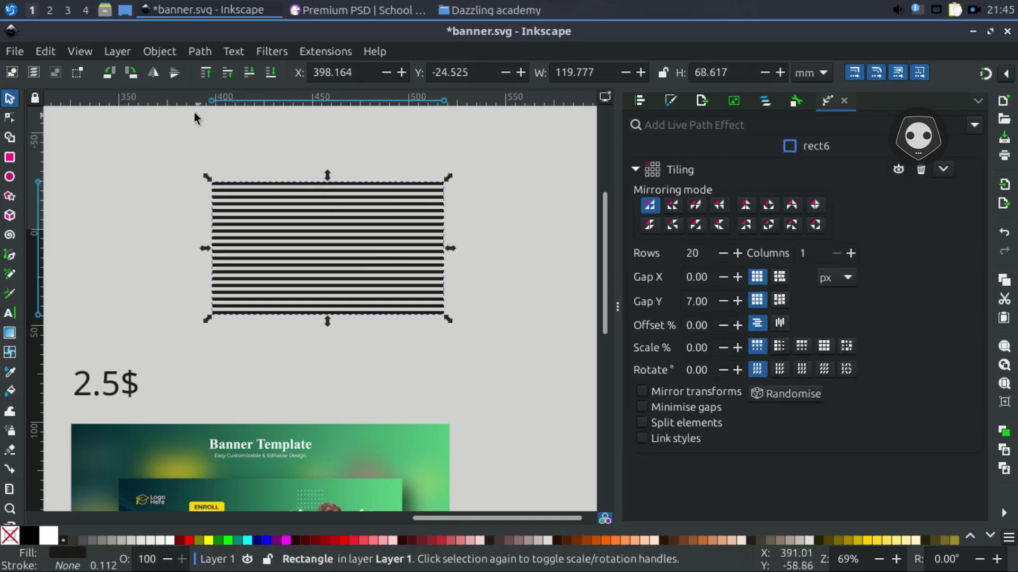
{"action": "left_click", "coordinate": [200, 52]}
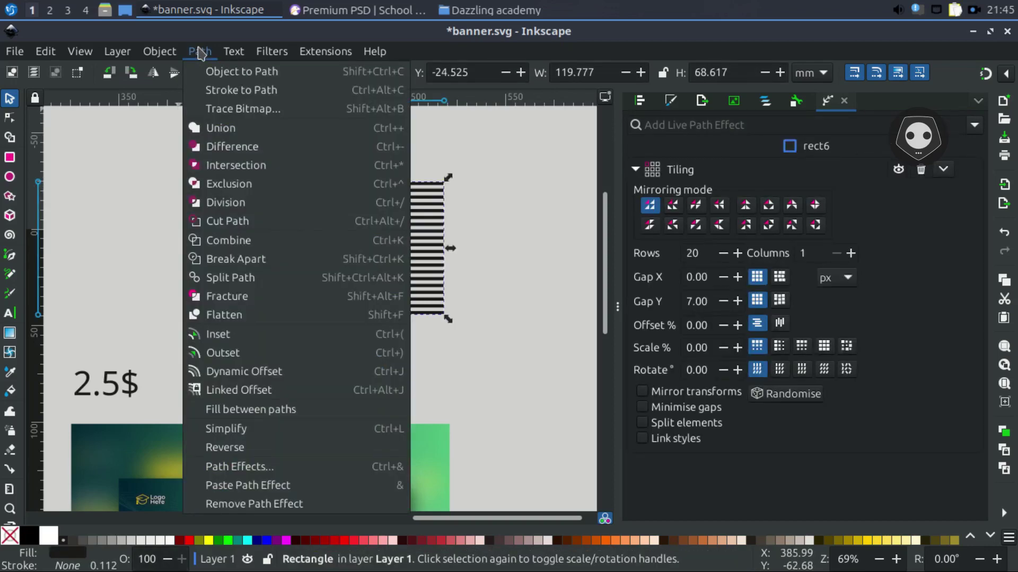
{"action": "left_click", "coordinate": [215, 72]}
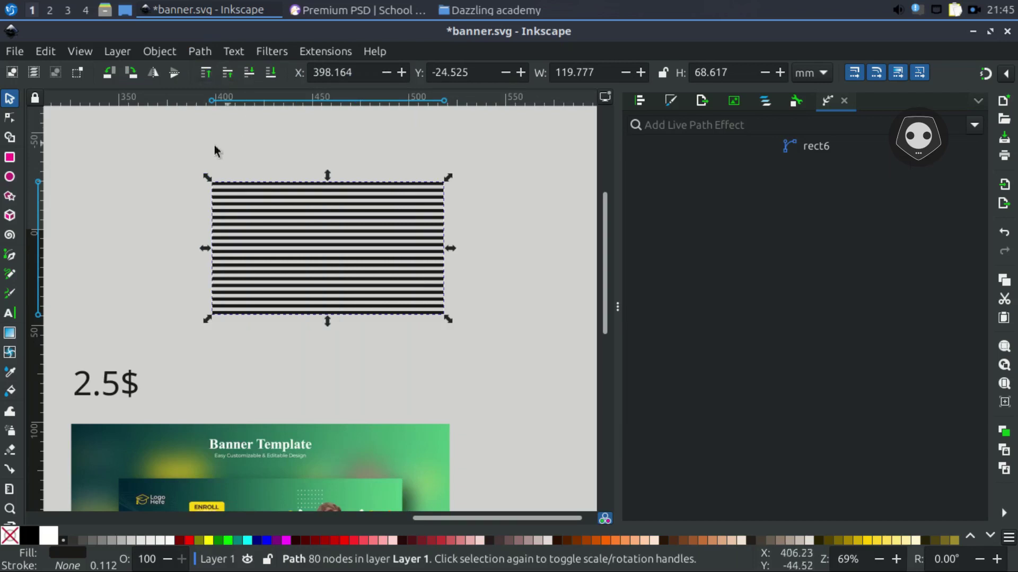
Draw a dark circle, place it over the middle of the stripes and scale it to about 65 mm across
{"action": "left_click", "coordinate": [10, 176]}
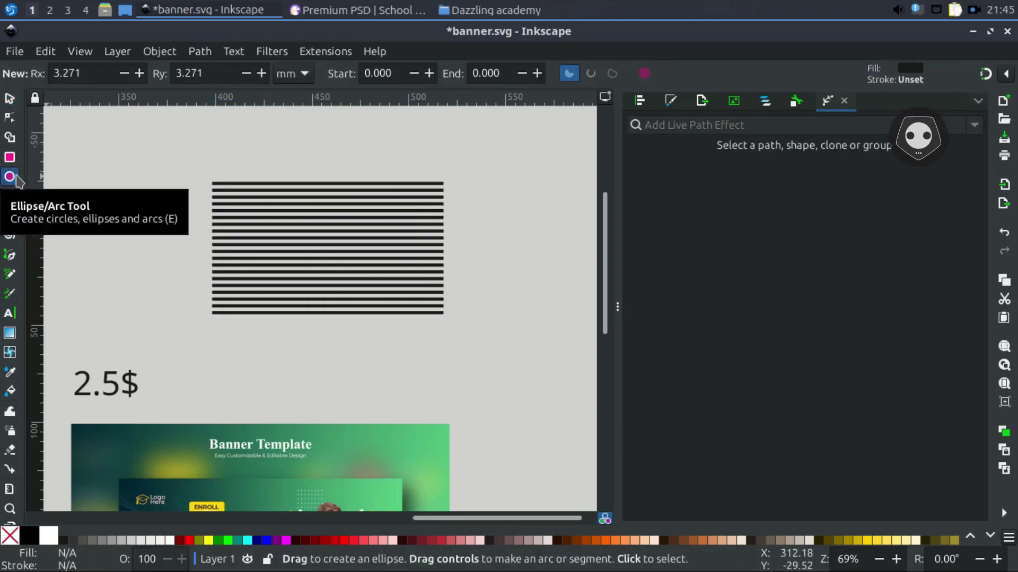
{"action": "left_click_drag", "start_coordinate": [83, 175], "coordinate": [218, 352]}
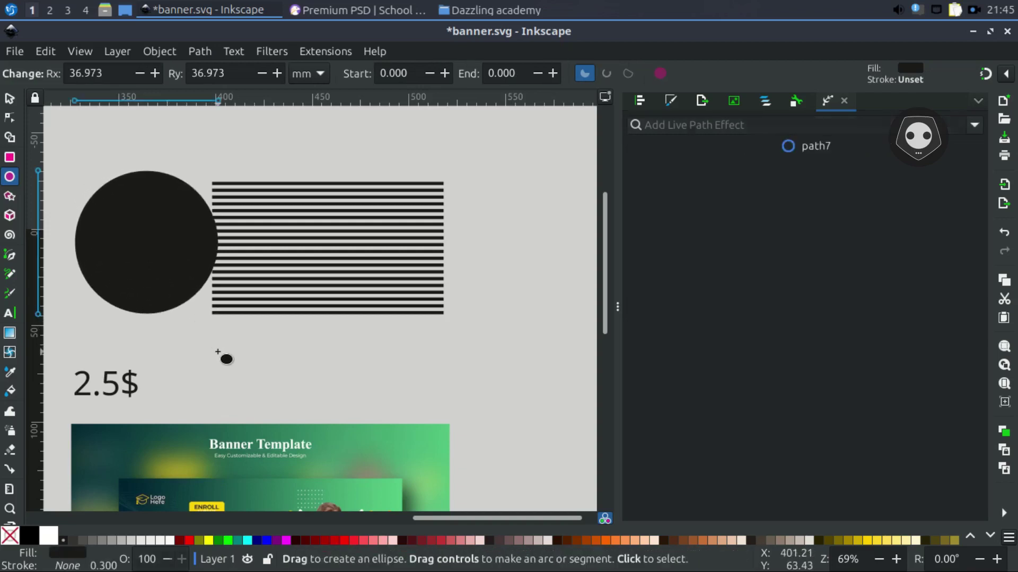
{"action": "left_click", "coordinate": [9, 98]}
{"action": "left_click_drag", "start_coordinate": [105, 220], "coordinate": [304, 283]}
{"action": "scroll", "coordinate": [303, 283], "scroll_direction": "up", "scroll_amount": 2}
{"action": "left_click_drag", "start_coordinate": [398, 363], "coordinate": [381, 349]}
{"action": "left_click_drag", "start_coordinate": [329, 289], "coordinate": [339, 286]}
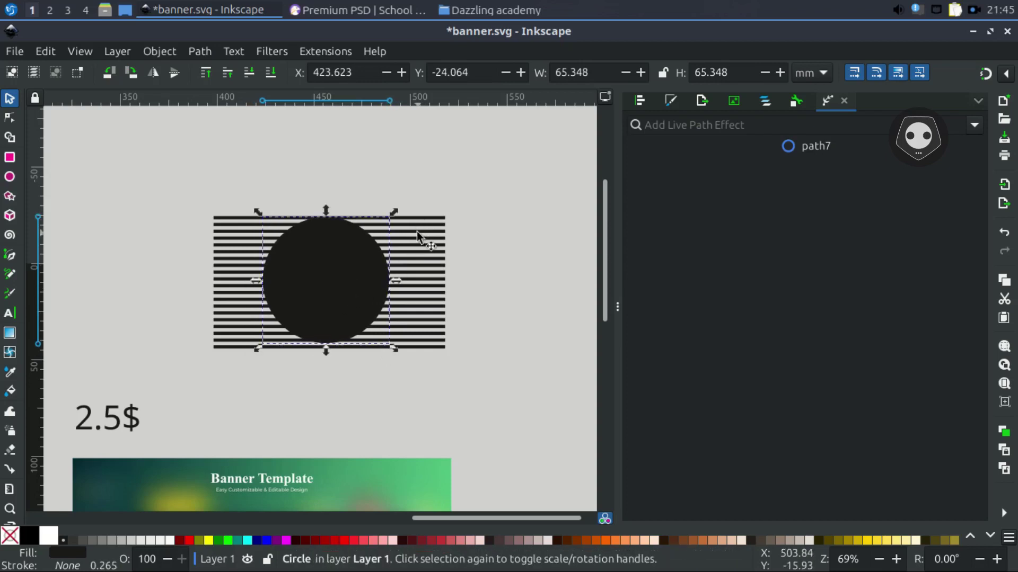
Centre the circle on the stripes horizontally and vertically relative to the last selected object, and apply Intersection to both
{"action": "key", "text": "shift"}
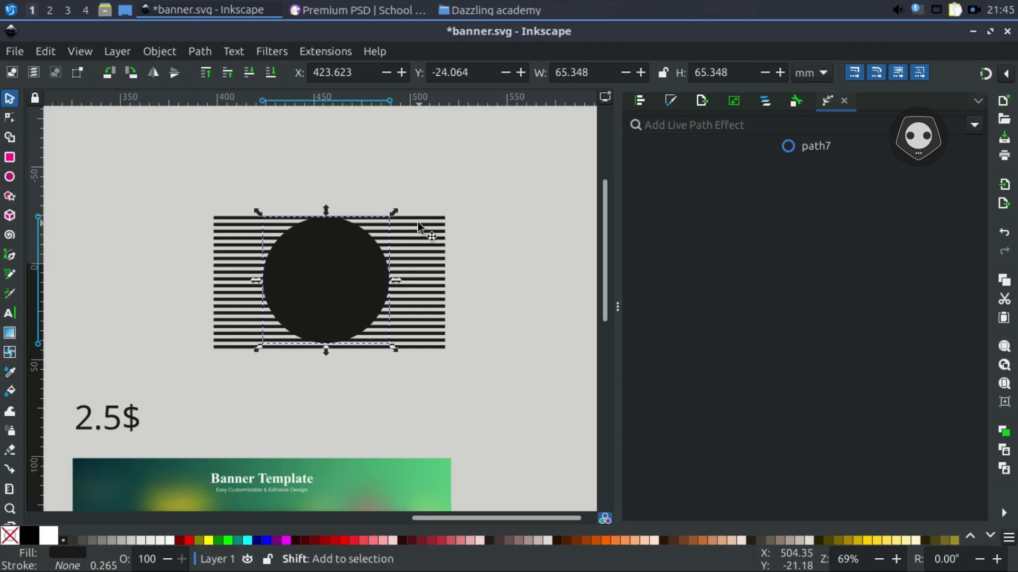
{"action": "left_click", "coordinate": [418, 222], "text": "shift"}
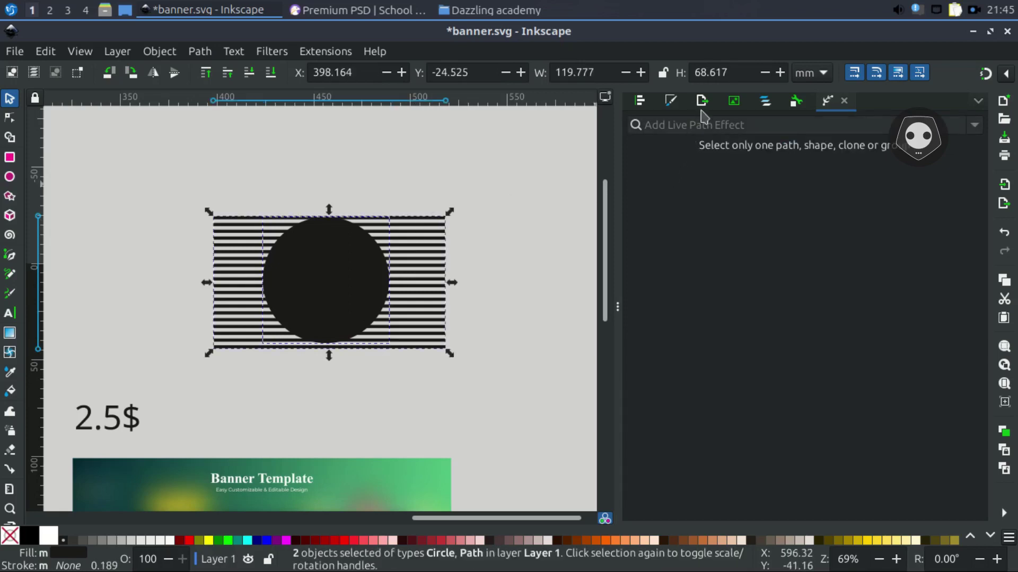
{"action": "left_click", "coordinate": [640, 100]}
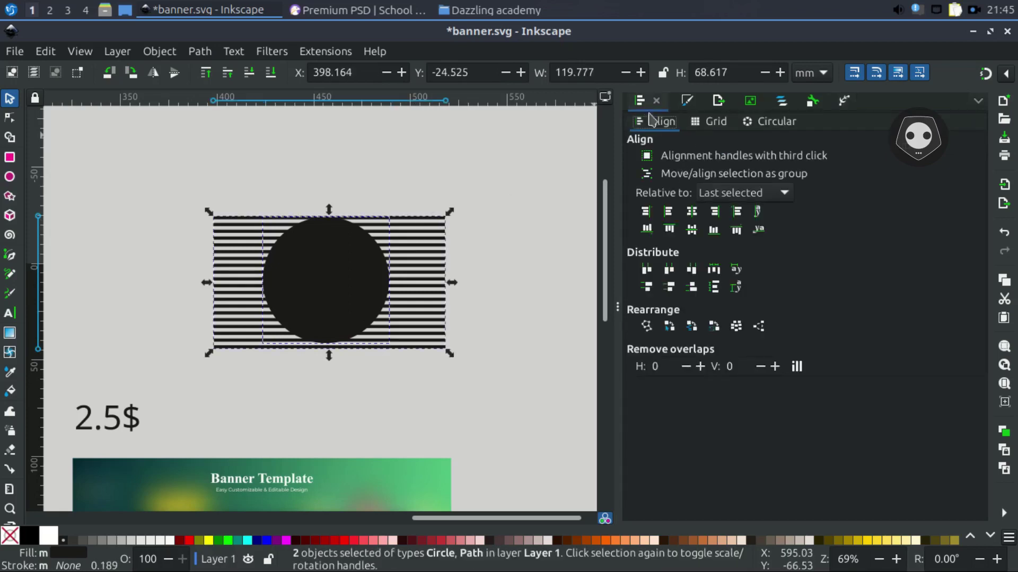
{"action": "left_click", "coordinate": [161, 52]}
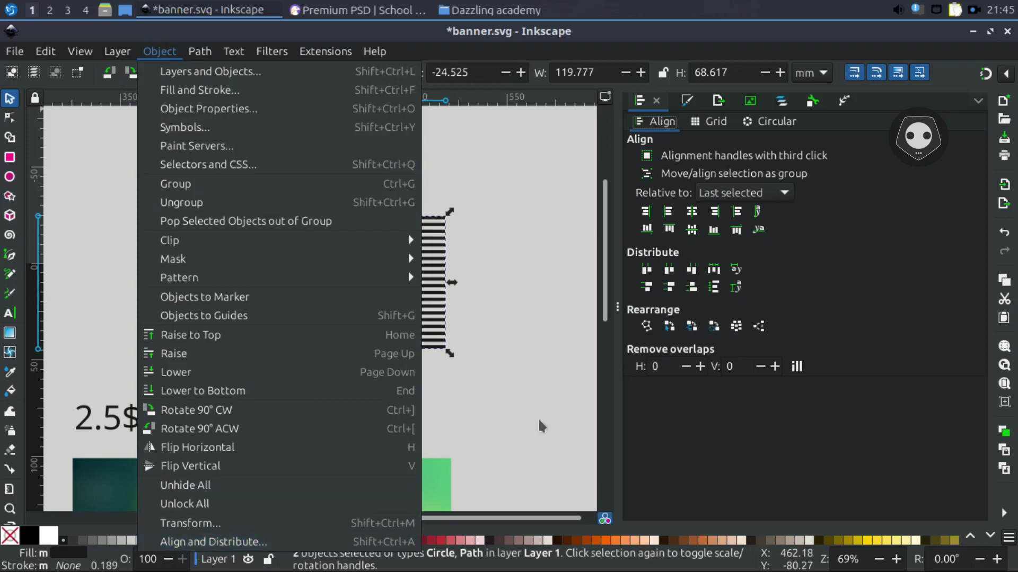
{"action": "left_click", "coordinate": [713, 285]}
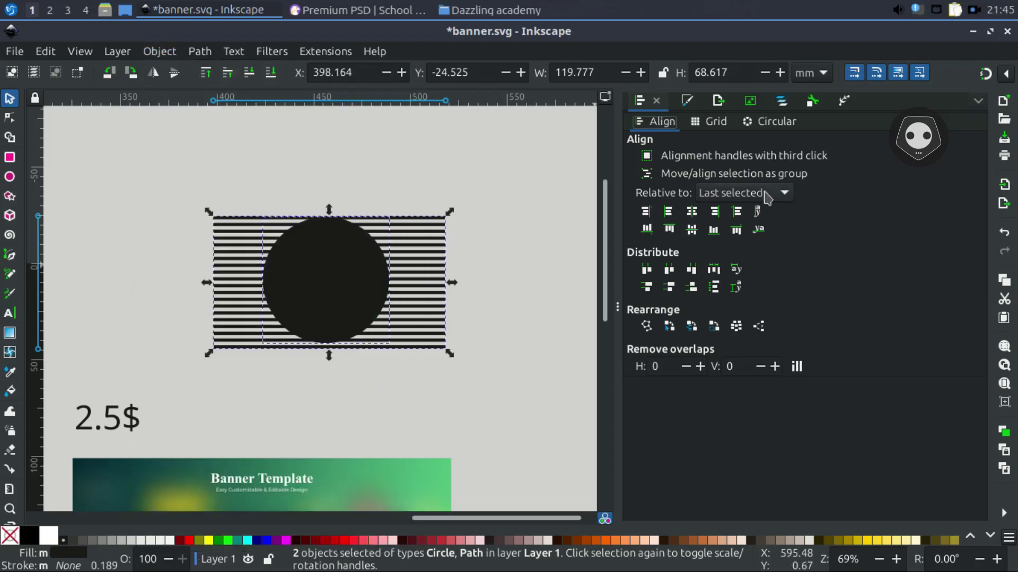
{"action": "left_click", "coordinate": [744, 199]}
{"action": "left_click", "coordinate": [740, 196]}
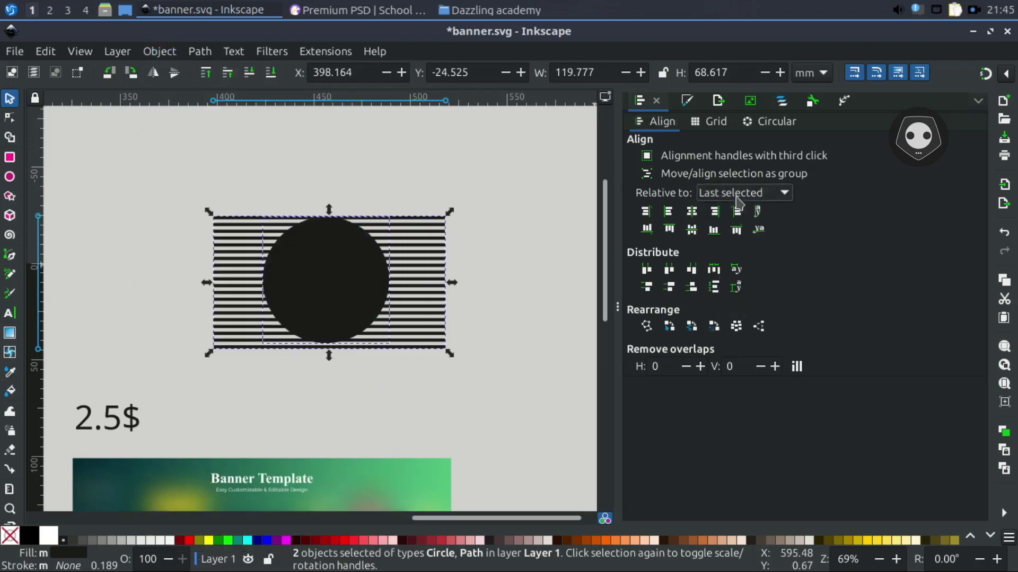
{"action": "left_click", "coordinate": [691, 214]}
{"action": "left_click", "coordinate": [691, 229]}
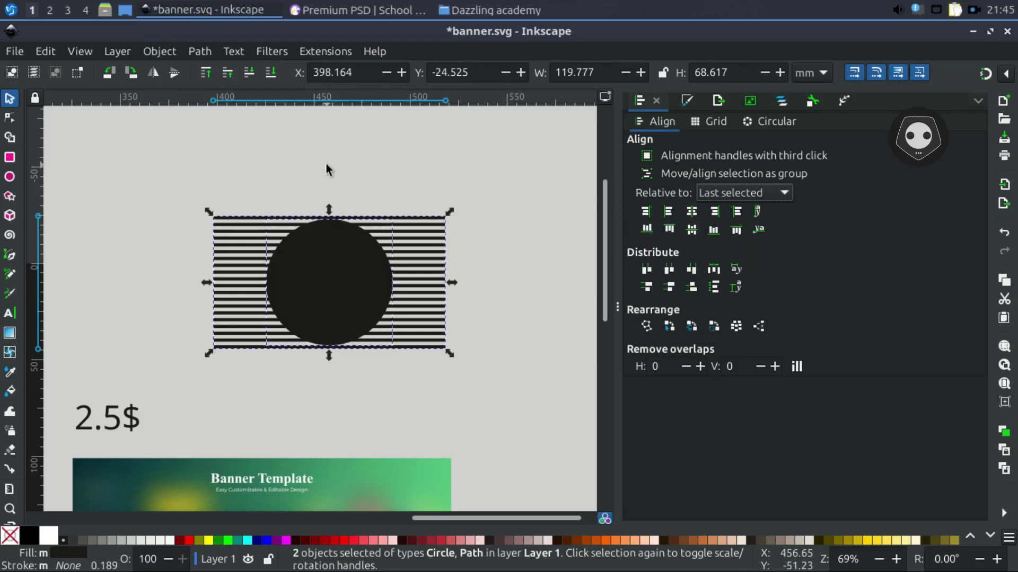
{"action": "left_click", "coordinate": [198, 52]}
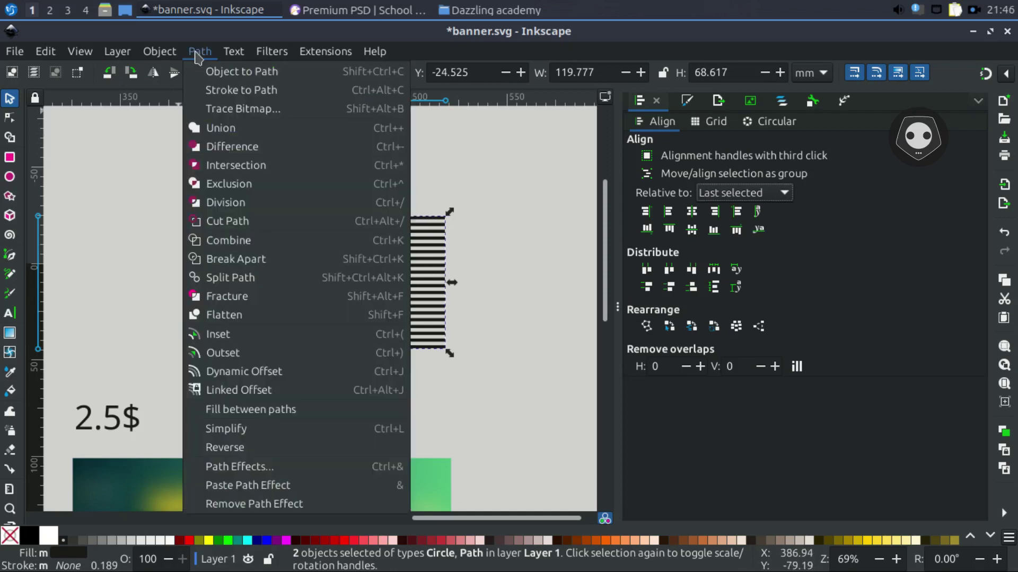
{"action": "left_click", "coordinate": [232, 166]}
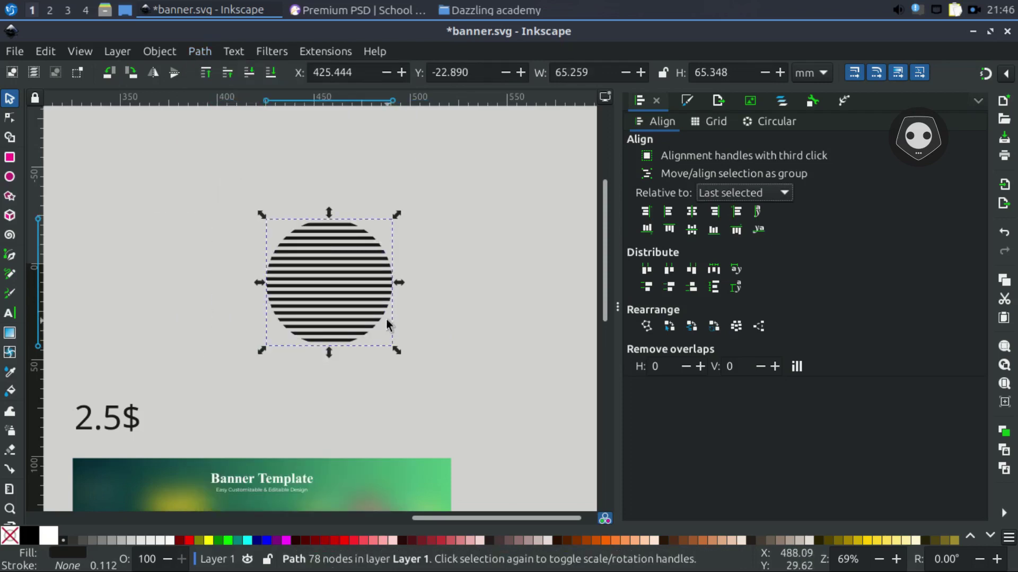
Move the striped circle past the template image to the lower right corner of the Dazzling Academy banner
{"action": "scroll", "coordinate": [385, 319], "scroll_direction": "down", "scroll_amount": 2, "text": "ctrl"}
{"action": "scroll", "coordinate": [431, 216], "scroll_direction": "down", "scroll_amount": 1, "text": "ctrl"}
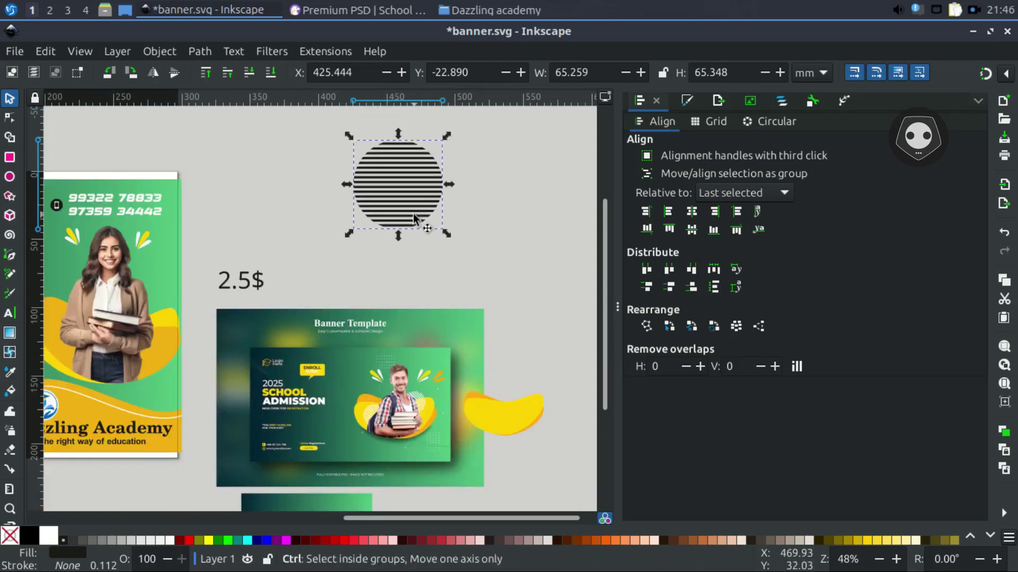
{"action": "left_click_drag", "start_coordinate": [401, 200], "coordinate": [347, 337]}
{"action": "scroll", "coordinate": [348, 303], "scroll_direction": "up", "scroll_amount": 3, "text": "ctrl"}
{"action": "scroll", "coordinate": [349, 303], "scroll_direction": "up", "scroll_amount": 1, "text": "ctrl"}
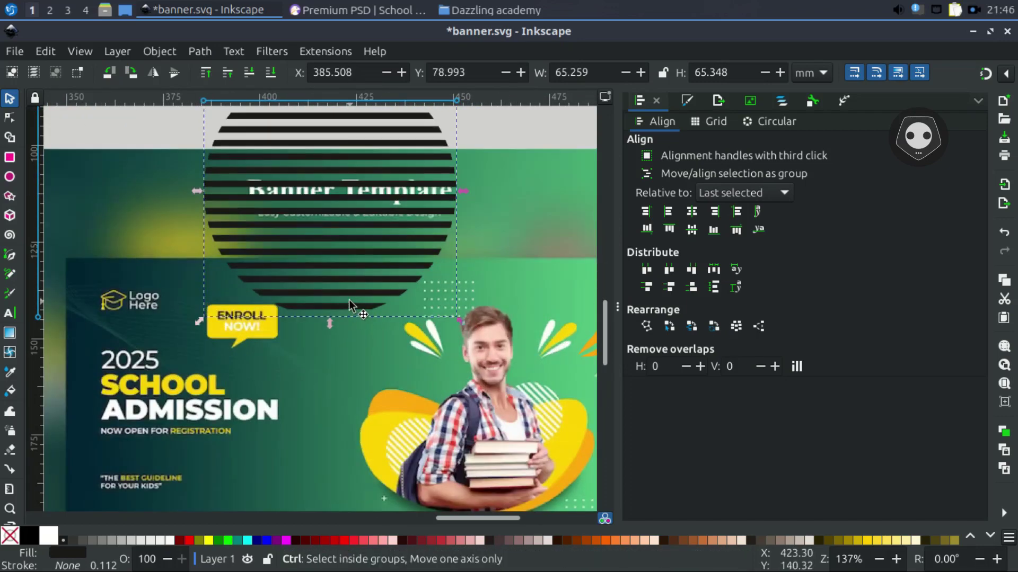
{"action": "scroll", "coordinate": [349, 300], "scroll_direction": "down", "scroll_amount": 2, "text": "ctrl"}
{"action": "left_click_drag", "start_coordinate": [352, 274], "coordinate": [166, 459]}
{"action": "left_click_drag", "start_coordinate": [309, 386], "coordinate": [556, 324]}
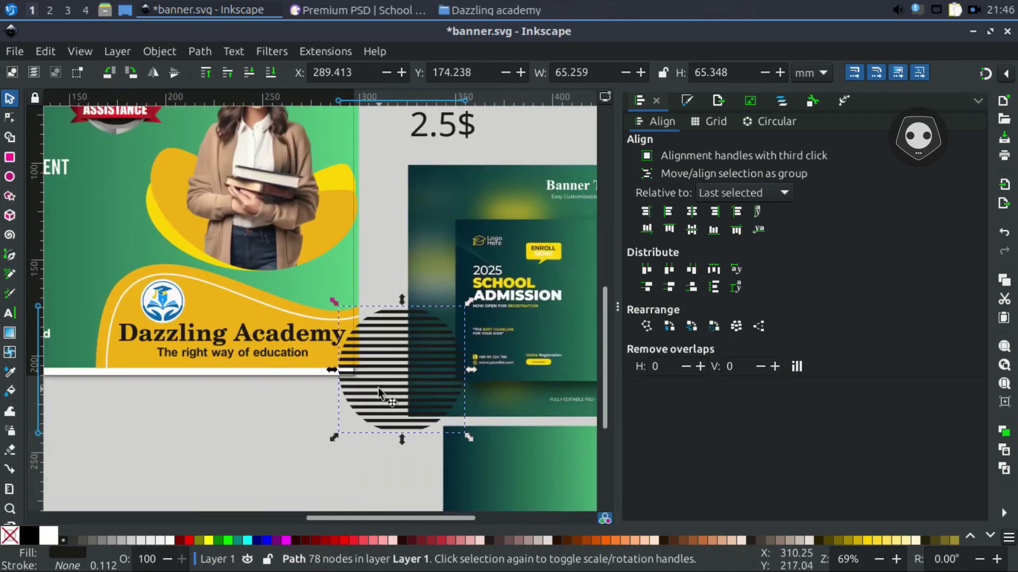
Fill the striped circle with white, scale it to about 30 mm and place it on the yellow shape beside the woman
{"action": "left_click", "coordinate": [170, 541]}
{"action": "left_click_drag", "start_coordinate": [403, 390], "coordinate": [291, 448]}
{"action": "left_click_drag", "start_coordinate": [362, 360], "coordinate": [189, 222]}
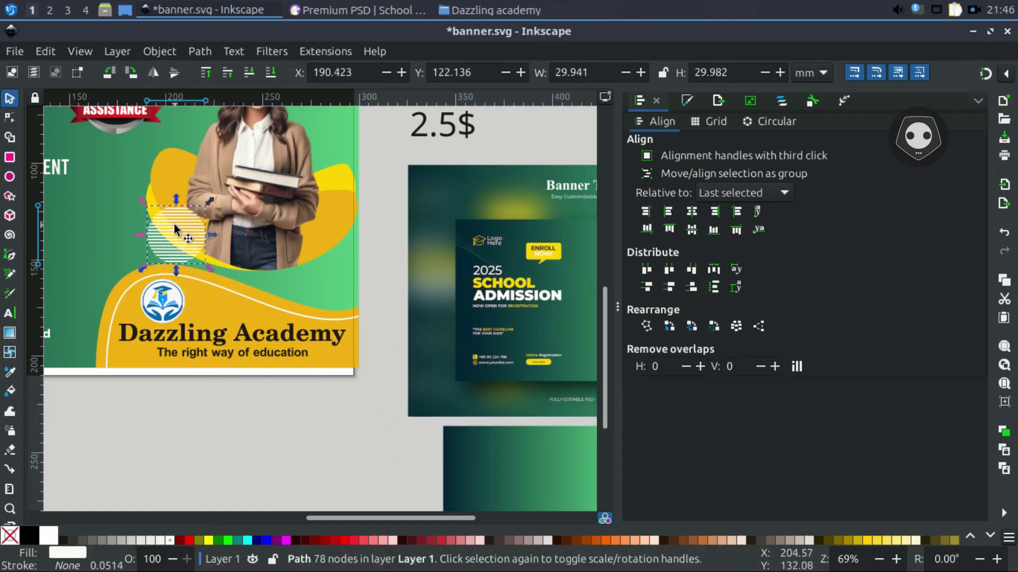
Rotate the white striped circle so its stripes run diagonally and move it up over the orange shape and the woman's sleeve
{"action": "scroll", "coordinate": [173, 225], "scroll_direction": "up", "scroll_amount": 3}
{"action": "scroll", "coordinate": [183, 219], "scroll_direction": "up", "scroll_amount": 6}
{"action": "scroll", "coordinate": [183, 219], "scroll_direction": "left", "scroll_amount": 5}
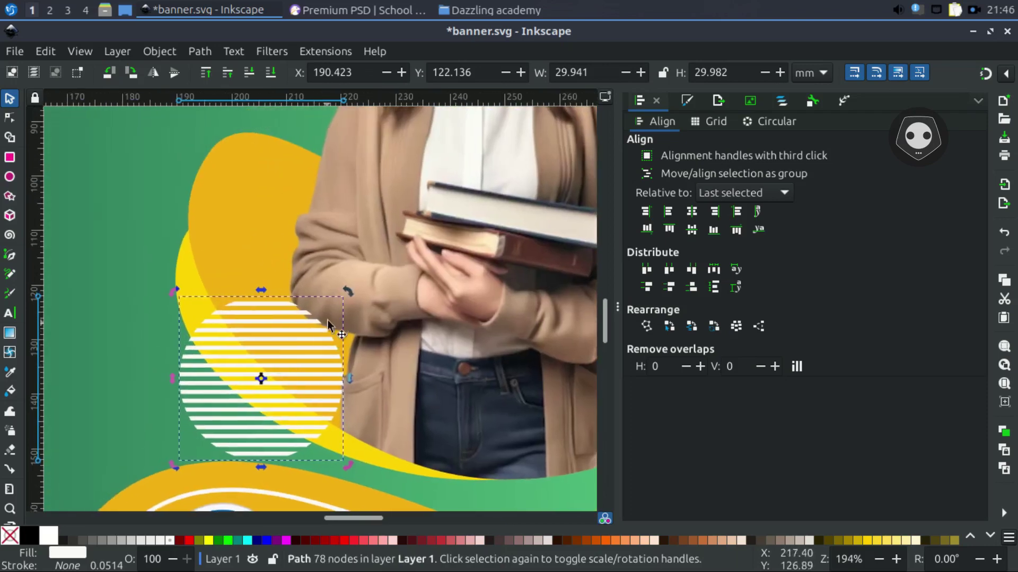
{"action": "left_click_drag", "start_coordinate": [347, 291], "coordinate": [271, 247]}
{"action": "left_click_drag", "start_coordinate": [235, 344], "coordinate": [273, 264]}
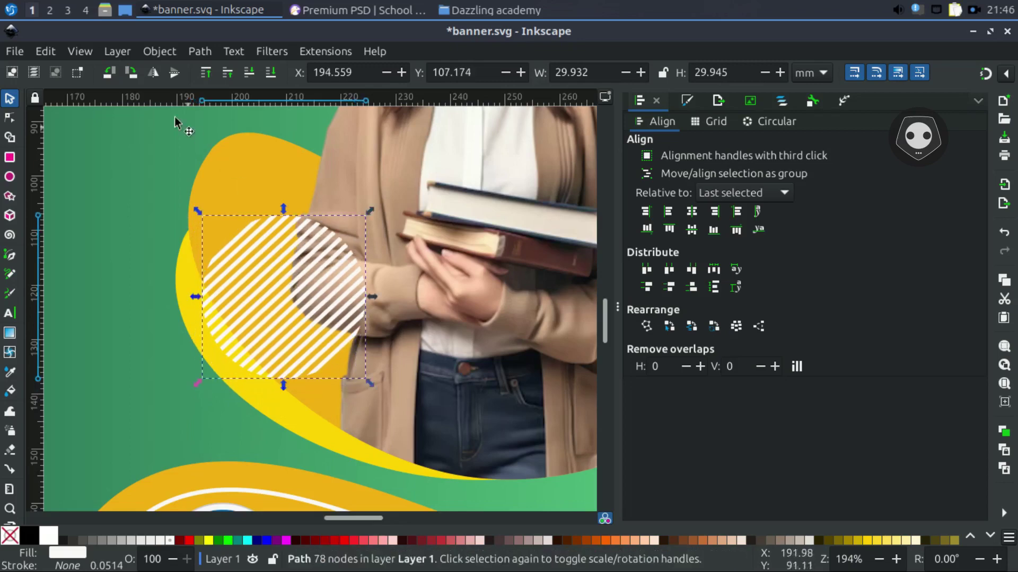
Lower the white striped circle behind the woman and move it to about X 199 mm, Y 105 mm
{"action": "left_click", "coordinate": [245, 81]}
{"action": "left_click_drag", "start_coordinate": [242, 302], "coordinate": [266, 284]}
{"action": "scroll", "coordinate": [268, 289], "scroll_direction": "down", "scroll_amount": 3}
{"action": "left_click_drag", "start_coordinate": [340, 326], "coordinate": [313, 400]}
{"action": "scroll", "coordinate": [169, 360], "scroll_direction": "up", "scroll_amount": 1}
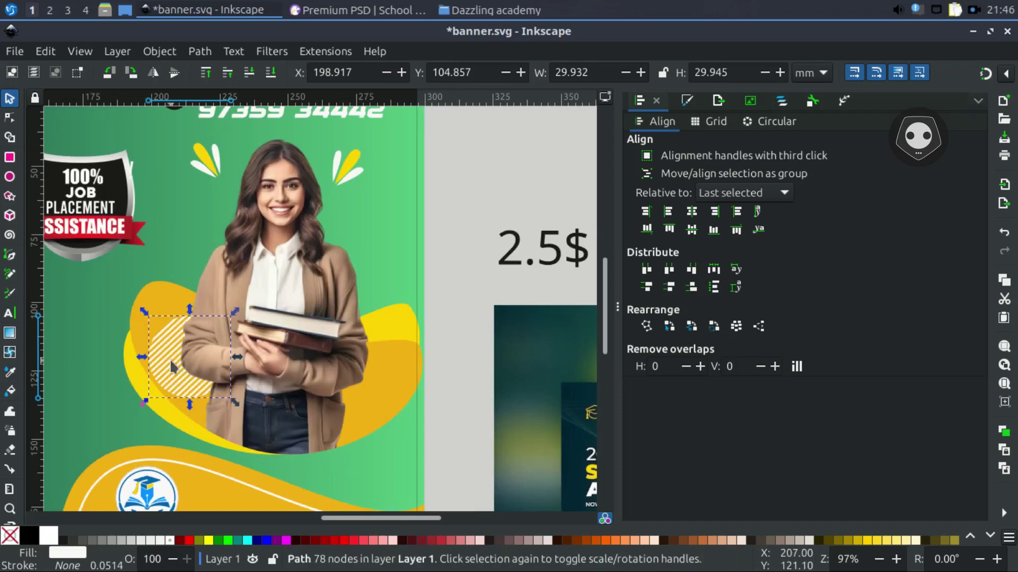
Duplicate the striped circle, place the copy behind the woman's other shoulder at about X 261 mm, Y 70 mm, and raise it one level
{"action": "right_click", "coordinate": [170, 358]}
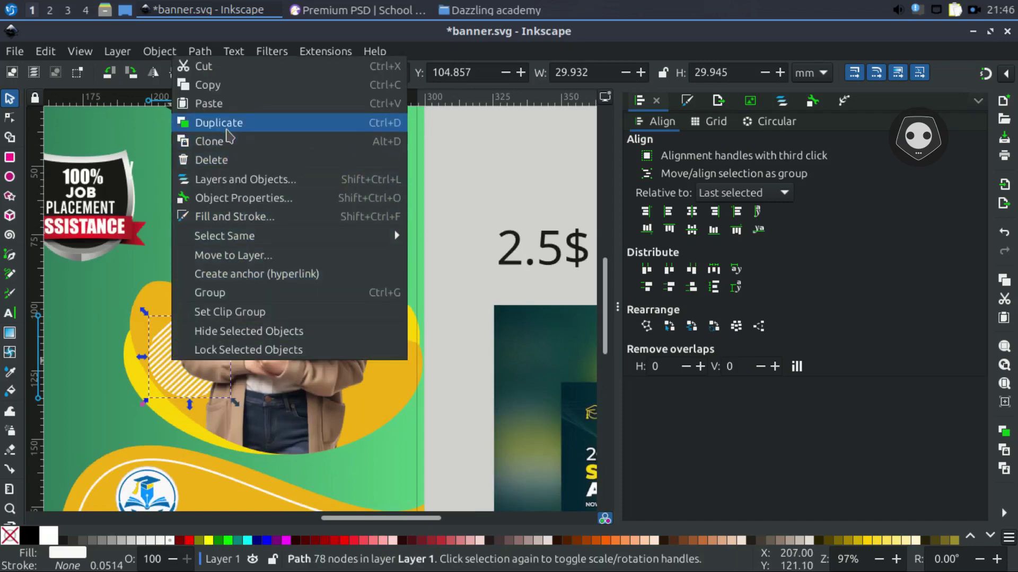
{"action": "left_click", "coordinate": [212, 123]}
{"action": "left_click_drag", "start_coordinate": [174, 355], "coordinate": [367, 344]}
{"action": "scroll", "coordinate": [366, 344], "scroll_direction": "right", "scroll_amount": 15}
{"action": "scroll", "coordinate": [367, 344], "scroll_direction": "down", "scroll_amount": 3}
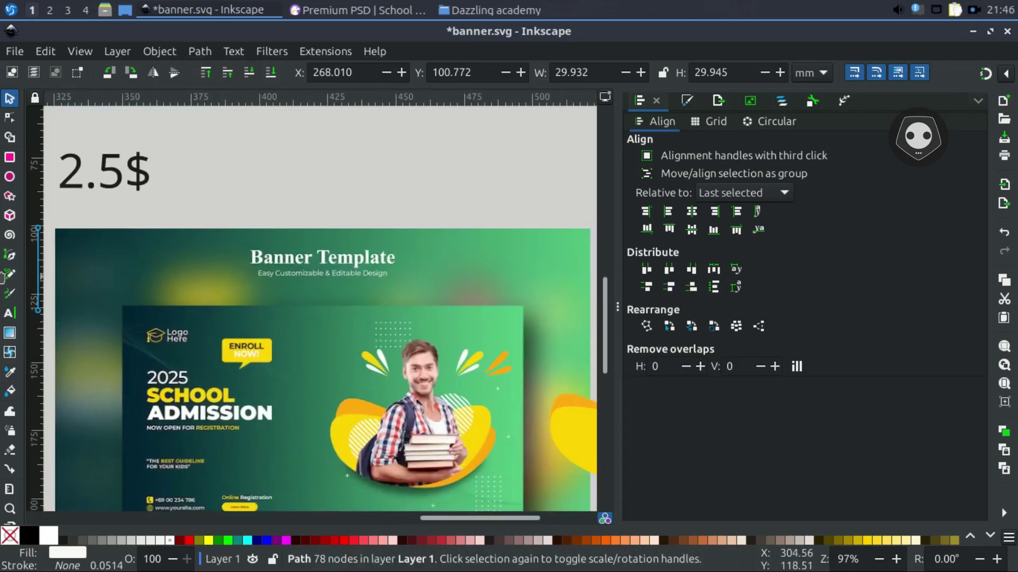
{"action": "scroll", "coordinate": [348, 386], "scroll_direction": "left", "scroll_amount": 16}
{"action": "scroll", "coordinate": [348, 386], "scroll_direction": "up", "scroll_amount": 4}
{"action": "scroll", "coordinate": [348, 386], "scroll_direction": "up", "scroll_amount": 1, "text": "ctrl"}
{"action": "left_click_drag", "start_coordinate": [348, 387], "coordinate": [335, 256]}
{"action": "left_click", "coordinate": [227, 73]}
Compare the striped circles with those in the template image, hide the docked dialogs and save the banner
{"action": "scroll", "coordinate": [525, 378], "scroll_direction": "right", "scroll_amount": 15}
{"action": "scroll", "coordinate": [524, 378], "scroll_direction": "down", "scroll_amount": 5}
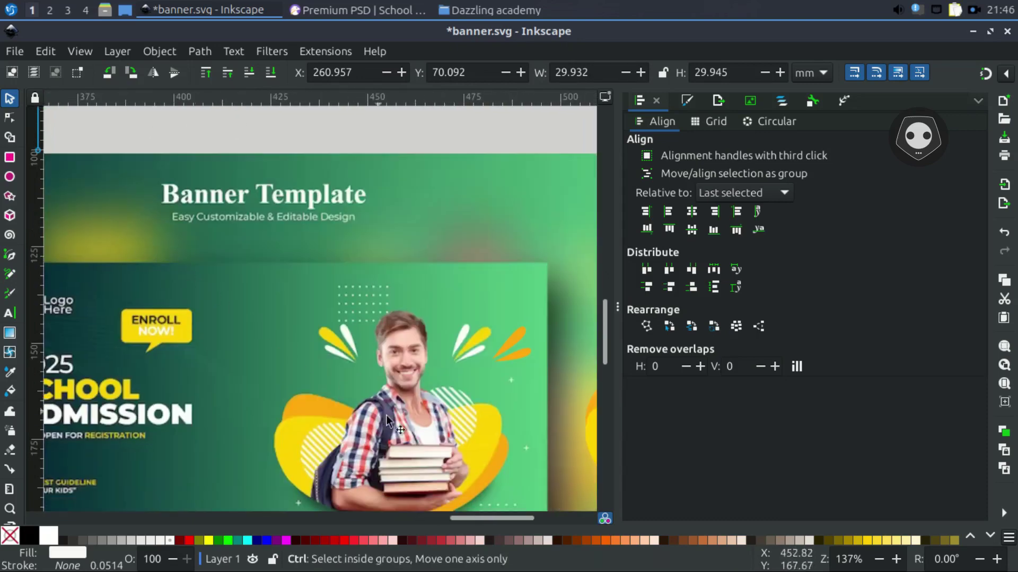
{"action": "scroll", "coordinate": [460, 416], "scroll_direction": "up", "scroll_amount": 2}
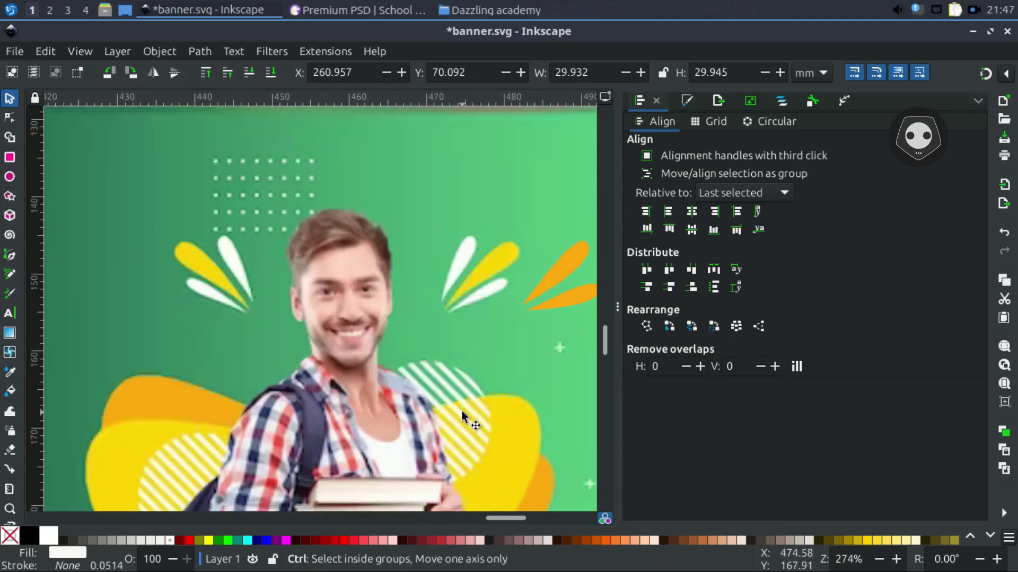
{"action": "scroll", "coordinate": [461, 409], "scroll_direction": "down", "scroll_amount": 3}
{"action": "scroll", "coordinate": [473, 301], "scroll_direction": "left", "scroll_amount": 8}
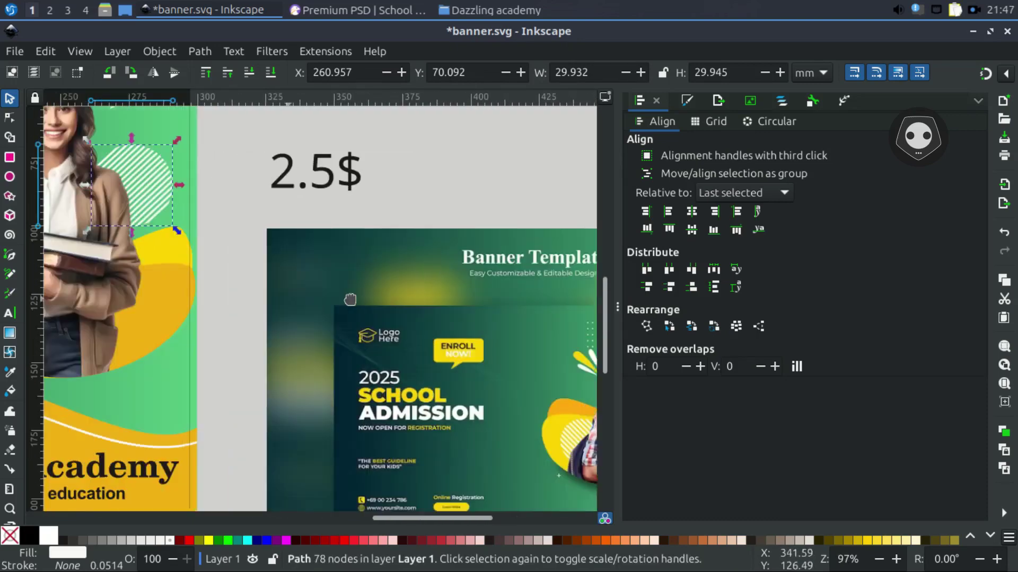
{"action": "left_click", "coordinate": [617, 307]}
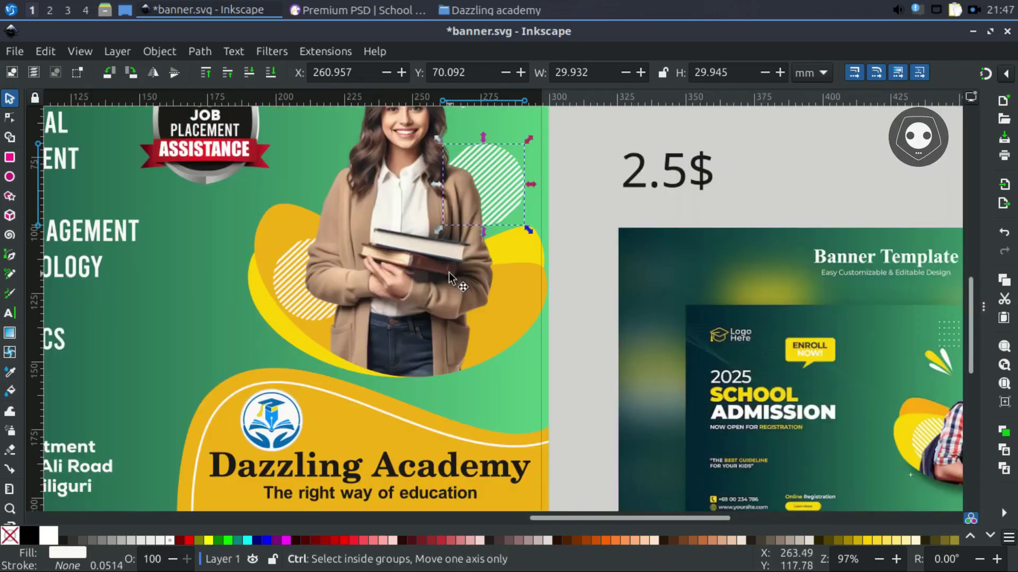
{"action": "key", "text": "ctrl+s"}
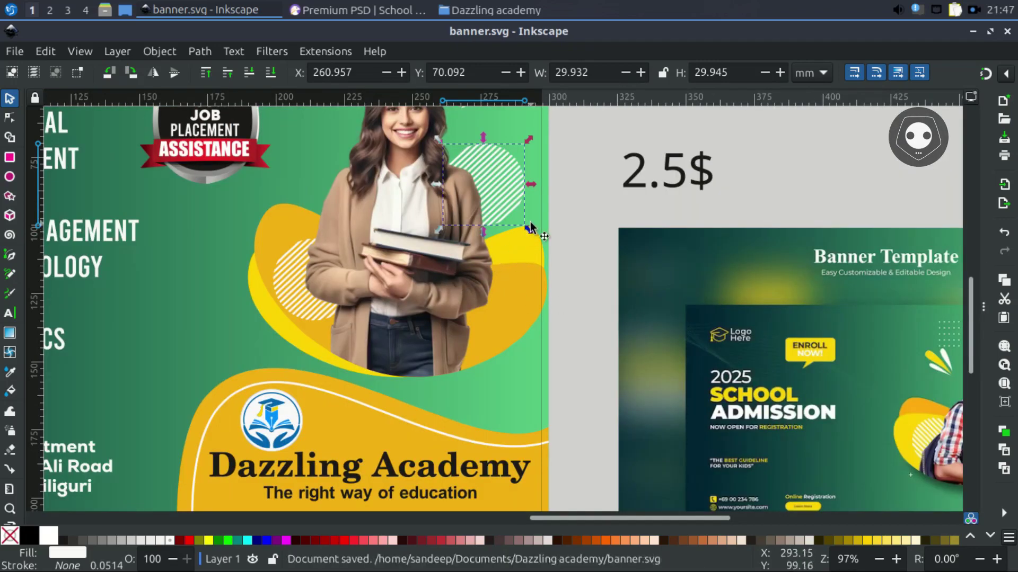
Move the upper striped circle closer to the woman, to about X 257.5 mm, Y 71.7 mm, rotate it slightly and deselect it
{"action": "left_click_drag", "start_coordinate": [525, 334], "coordinate": [585, 450]}
{"action": "left_click_drag", "start_coordinate": [537, 298], "coordinate": [526, 301]}
{"action": "scroll", "coordinate": [542, 287], "scroll_direction": "up", "scroll_amount": 1}
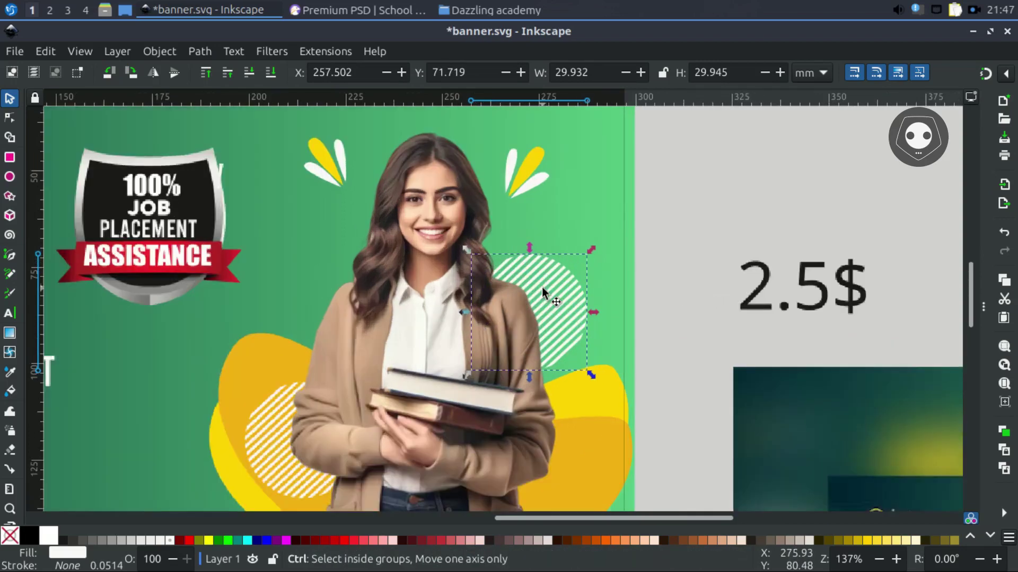
{"action": "left_click", "coordinate": [544, 288]}
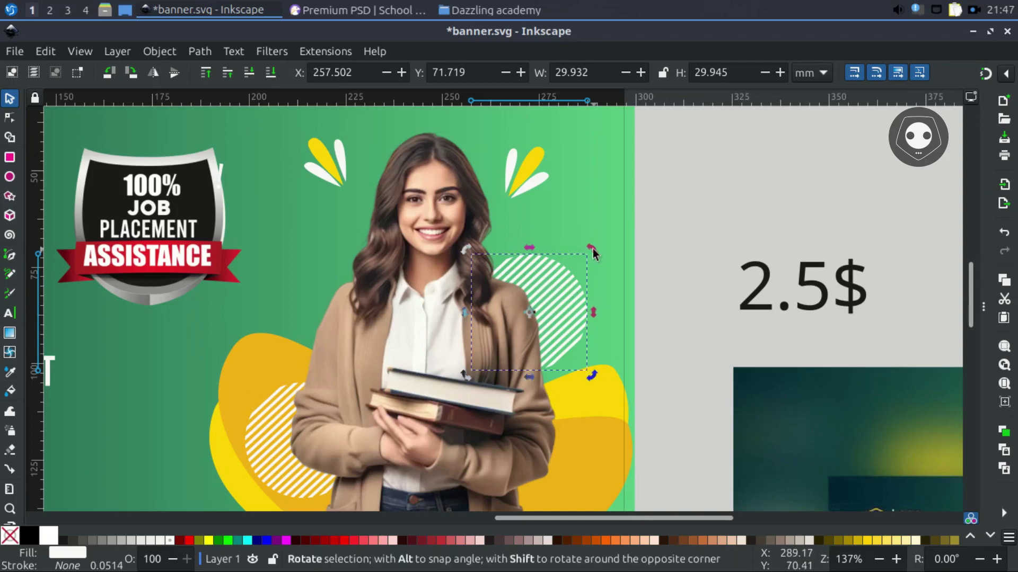
{"action": "left_click_drag", "start_coordinate": [595, 249], "coordinate": [595, 251]}
{"action": "left_click", "coordinate": [667, 223]}
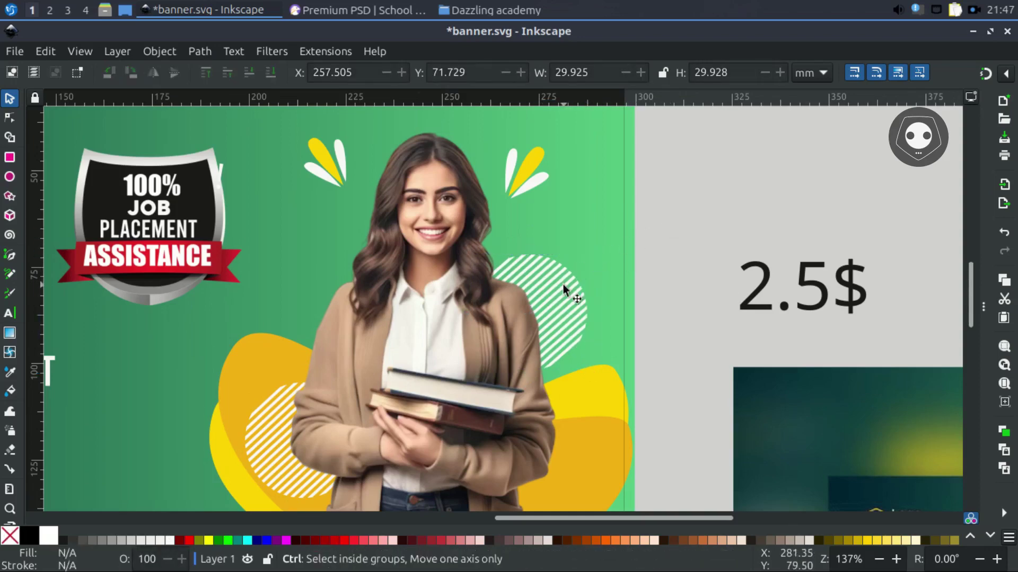
Move the dot pattern above the COURSES OFFER heading to about X 61 mm, Y 18 mm
{"action": "scroll", "coordinate": [667, 223], "scroll_direction": "down", "scroll_amount": 4}
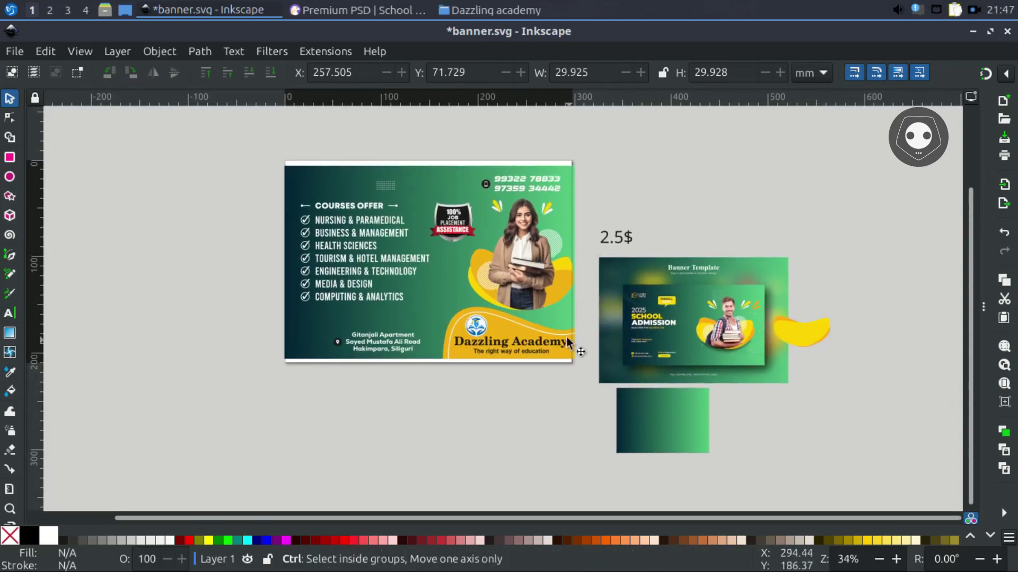
{"action": "scroll", "coordinate": [577, 349], "scroll_direction": "up", "scroll_amount": 1}
{"action": "scroll", "coordinate": [567, 365], "scroll_direction": "left", "scroll_amount": 3}
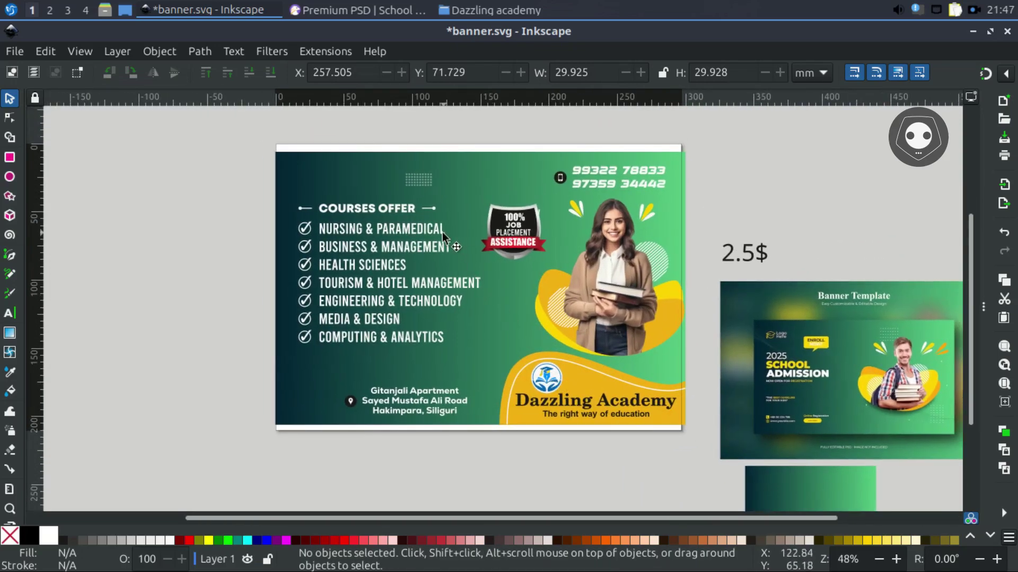
{"action": "scroll", "coordinate": [419, 227], "scroll_direction": "up", "scroll_amount": 1}
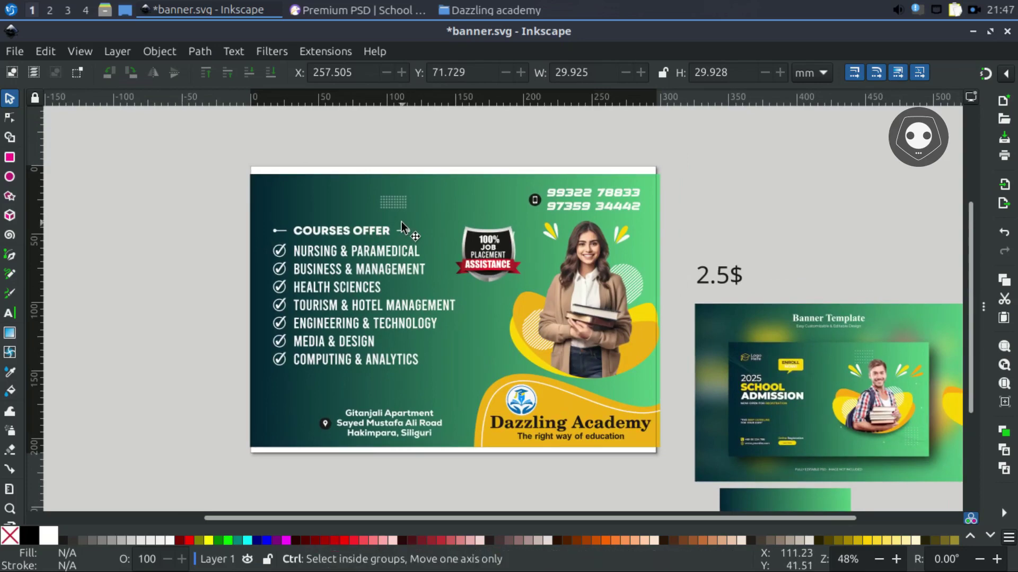
{"action": "scroll", "coordinate": [402, 222], "scroll_direction": "up", "scroll_amount": 2}
{"action": "left_click", "coordinate": [393, 186]}
{"action": "left_click_drag", "start_coordinate": [418, 199], "coordinate": [329, 195]}
Set the dot pattern's fill alpha to 19, hide the docked dialogs again and deselect the pattern
{"action": "left_click", "coordinate": [983, 307]}
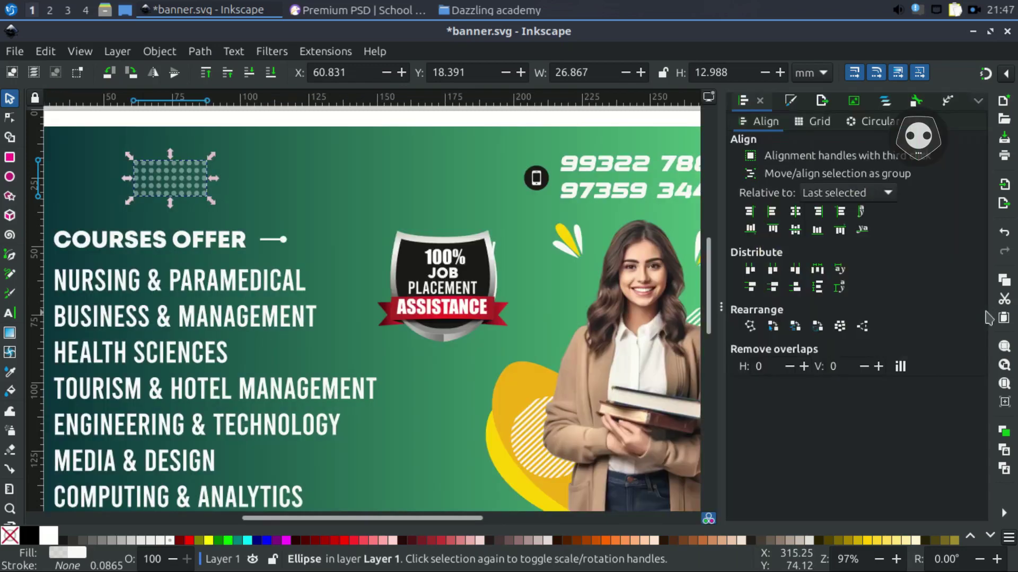
{"action": "left_click", "coordinate": [790, 102]}
{"action": "left_click_drag", "start_coordinate": [819, 419], "coordinate": [795, 420]}
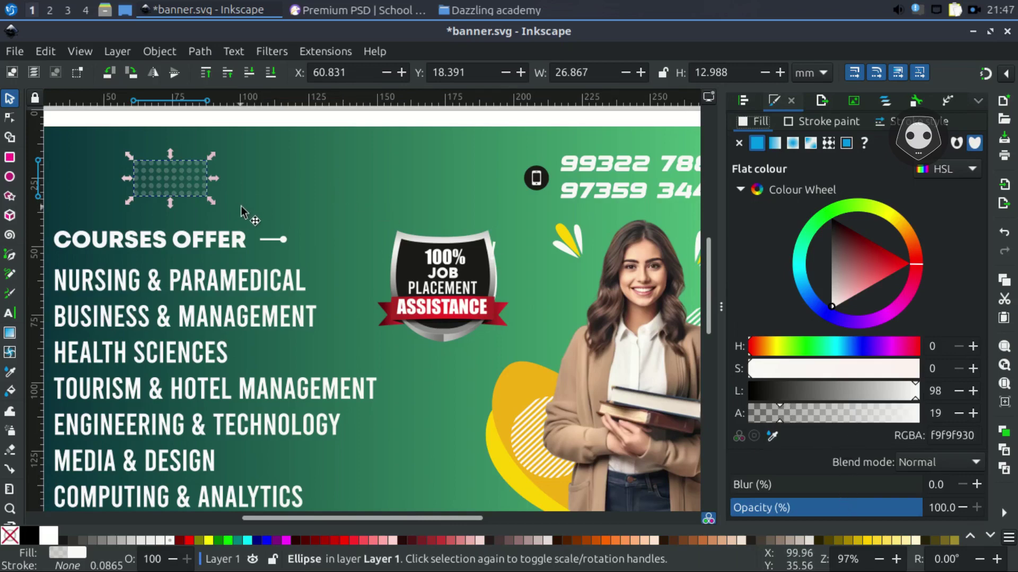
{"action": "left_click", "coordinate": [719, 311]}
{"action": "scroll", "coordinate": [750, 256], "scroll_direction": "down", "scroll_amount": 3}
{"action": "scroll", "coordinate": [749, 255], "scroll_direction": "right", "scroll_amount": 4}
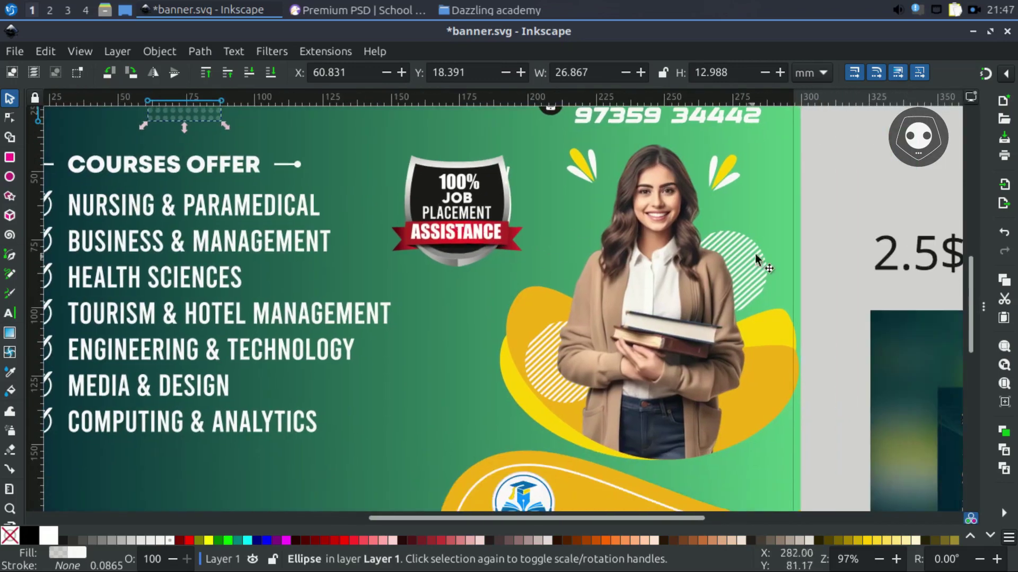
{"action": "left_click", "coordinate": [813, 224]}
Place a copy of the dot pattern, rotated 90 degrees, just above the orange wave's outer end at about X 280 mm, Y 148 mm
{"action": "scroll", "coordinate": [813, 224], "scroll_direction": "up", "scroll_amount": 2, "text": "ctrl"}
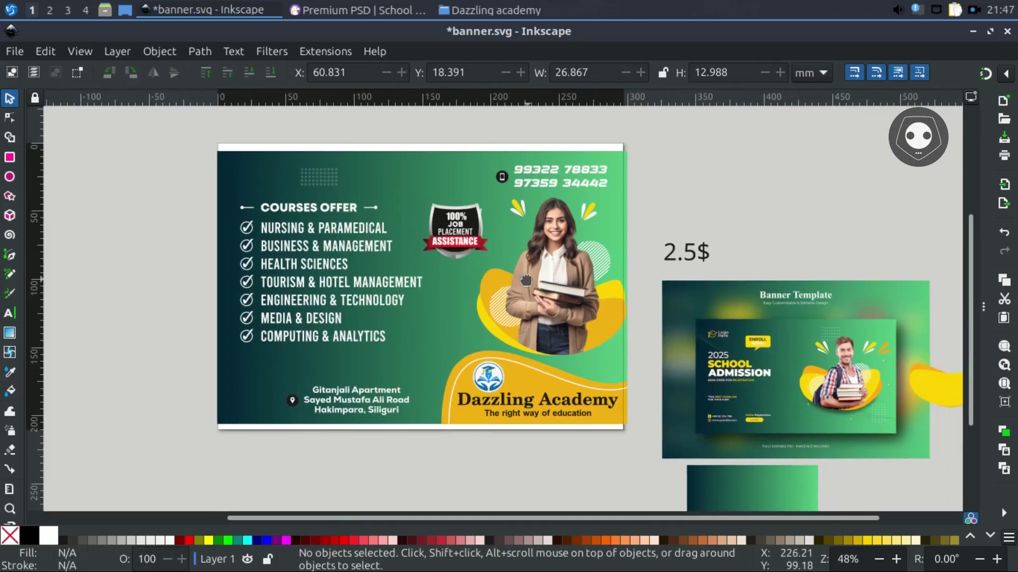
{"action": "left_click_drag", "start_coordinate": [510, 286], "coordinate": [490, 296]}
{"action": "left_click", "coordinate": [276, 198]}
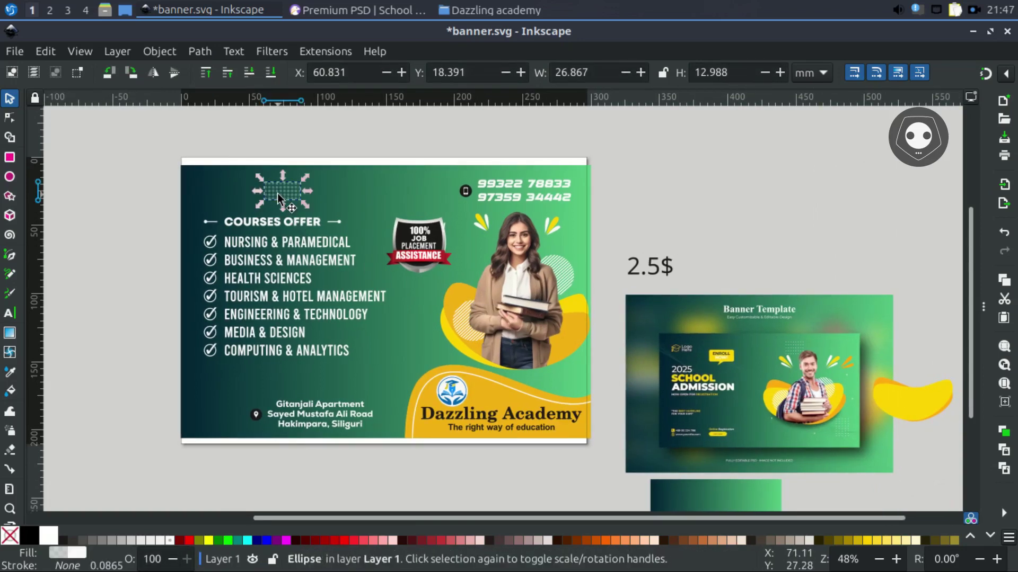
{"action": "left_click_drag", "start_coordinate": [290, 199], "coordinate": [600, 374]}
{"action": "key", "text": "ctrl+bracketright"}
{"action": "scroll", "coordinate": [561, 384], "scroll_direction": "up", "scroll_amount": 3}
{"action": "left_click", "coordinate": [547, 376]}
{"action": "key", "text": "Escape"}
Examine the dots and the orange Dazzling Academy wave, and review the whole banner layout beside the template
{"action": "scroll", "coordinate": [648, 363], "scroll_direction": "down", "scroll_amount": 1}
{"action": "scroll", "coordinate": [648, 363], "scroll_direction": "down", "scroll_amount": 1}
{"action": "left_click_drag", "start_coordinate": [659, 359], "coordinate": [551, 353]}
{"action": "scroll", "coordinate": [366, 407], "scroll_direction": "up", "scroll_amount": 1}
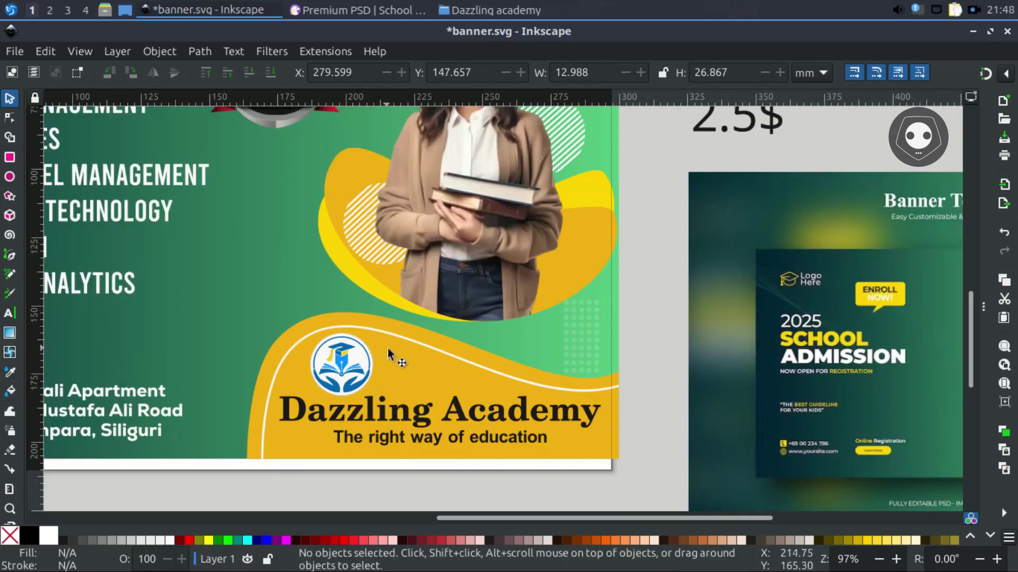
{"action": "left_click", "coordinate": [431, 386]}
{"action": "left_click_drag", "start_coordinate": [478, 360], "coordinate": [515, 335]}
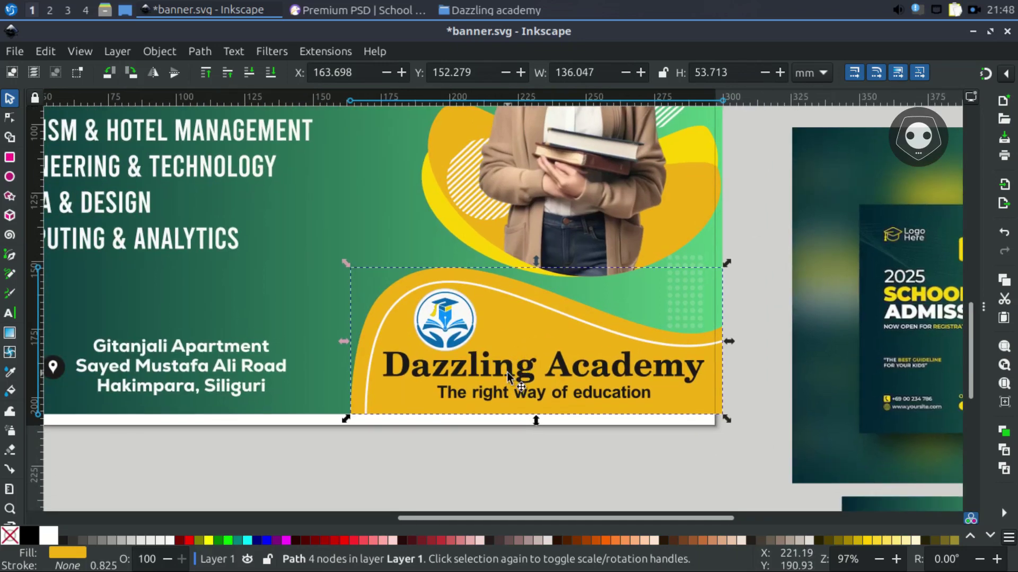
{"action": "scroll", "coordinate": [508, 374], "scroll_direction": "down", "scroll_amount": 1, "text": "ctrl"}
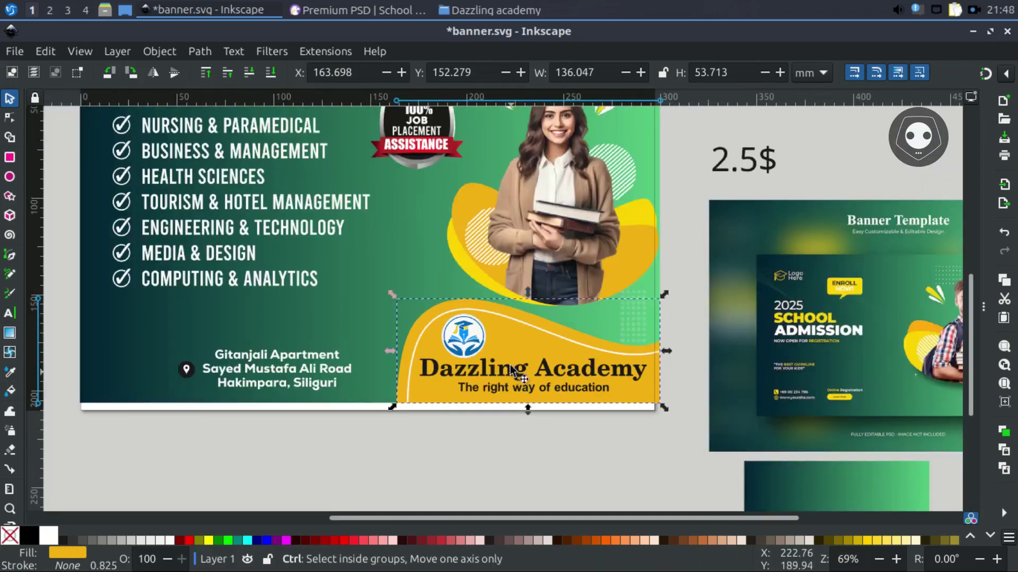
{"action": "left_click_drag", "start_coordinate": [470, 382], "coordinate": [474, 412]}
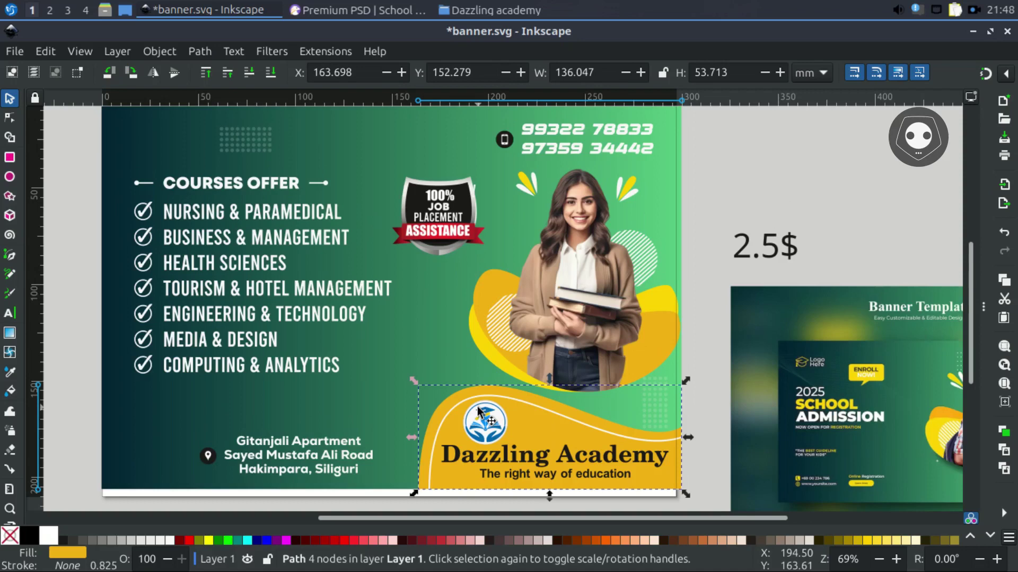
{"action": "scroll", "coordinate": [487, 403], "scroll_direction": "down", "scroll_amount": 1, "text": "ctrl"}
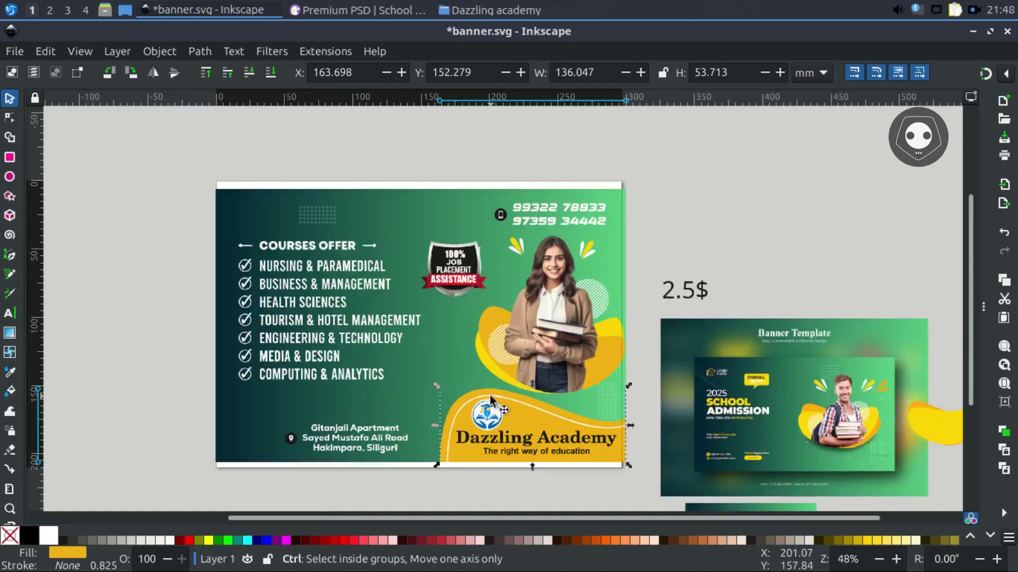
{"action": "scroll", "coordinate": [530, 361], "scroll_direction": "down", "scroll_amount": 1}
{"action": "scroll", "coordinate": [530, 360], "scroll_direction": "right", "scroll_amount": 2}
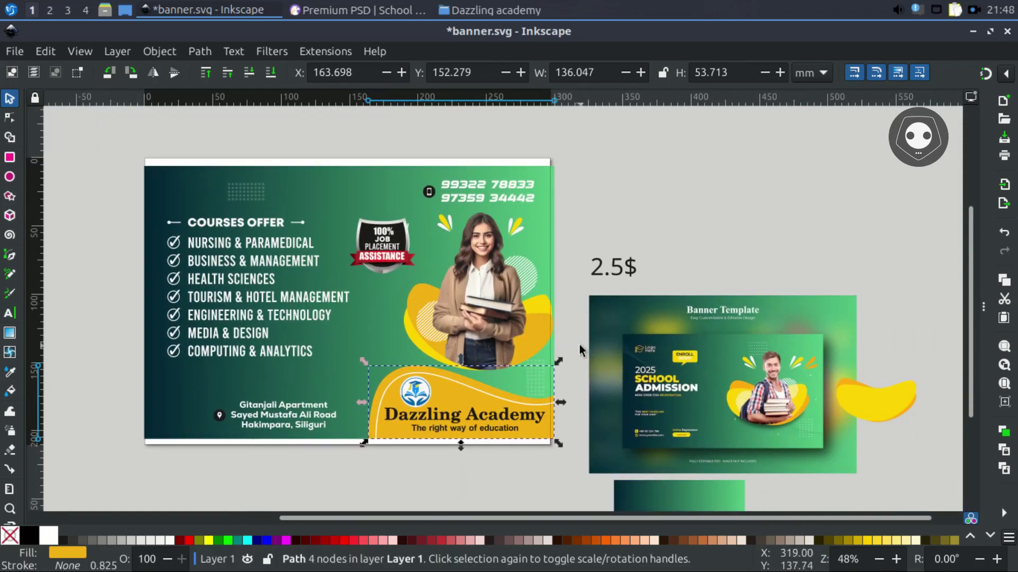
Delete the loose yellow and orange shapes lying beside the template image
{"action": "scroll", "coordinate": [551, 328], "scroll_direction": "down", "scroll_amount": 1}
{"action": "scroll", "coordinate": [551, 328], "scroll_direction": "right", "scroll_amount": 2}
{"action": "left_click", "coordinate": [797, 369]}
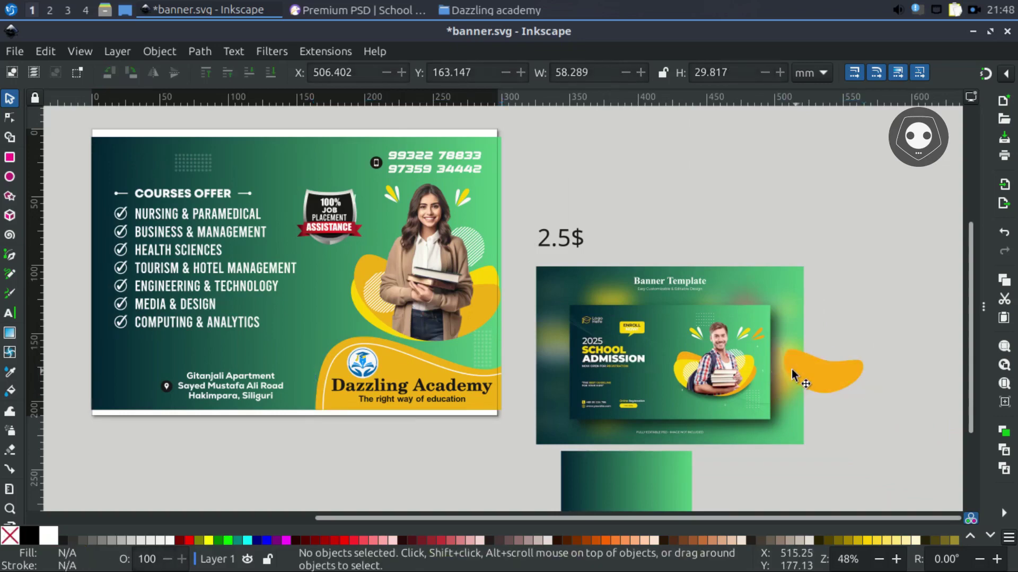
{"action": "key", "text": "Delete"}
{"action": "scroll", "coordinate": [666, 371], "scroll_direction": "down", "scroll_amount": 1}
{"action": "scroll", "coordinate": [667, 371], "scroll_direction": "right", "scroll_amount": 1}
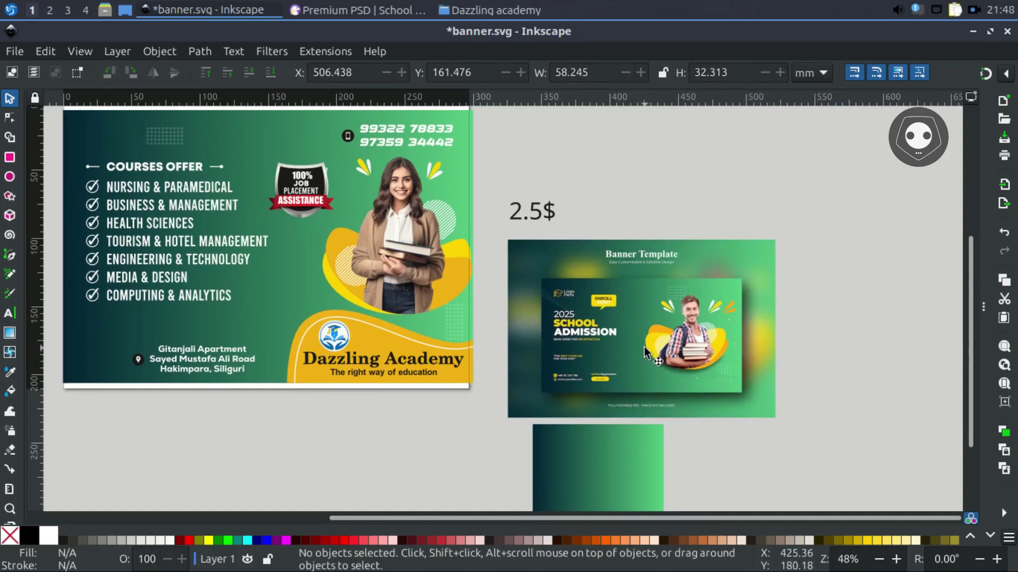
Compare the banner with the template image, view the template's Freepik page in Falkon and return to Inkscape
{"action": "left_click", "coordinate": [638, 343]}
{"action": "scroll", "coordinate": [515, 386], "scroll_direction": "up", "scroll_amount": 1}
{"action": "scroll", "coordinate": [515, 385], "scroll_direction": "left", "scroll_amount": 1}
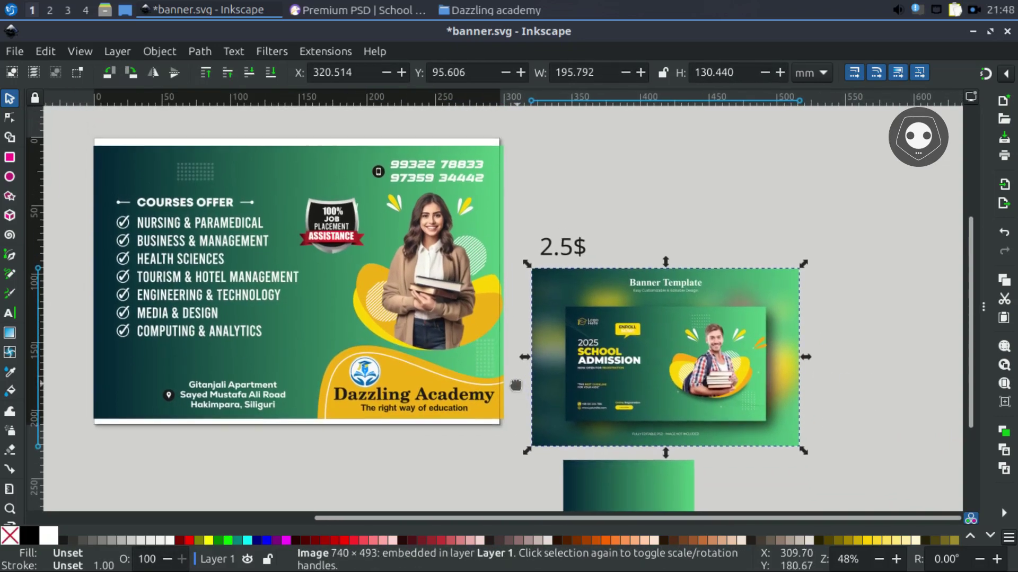
{"action": "key", "text": "ctrl"}
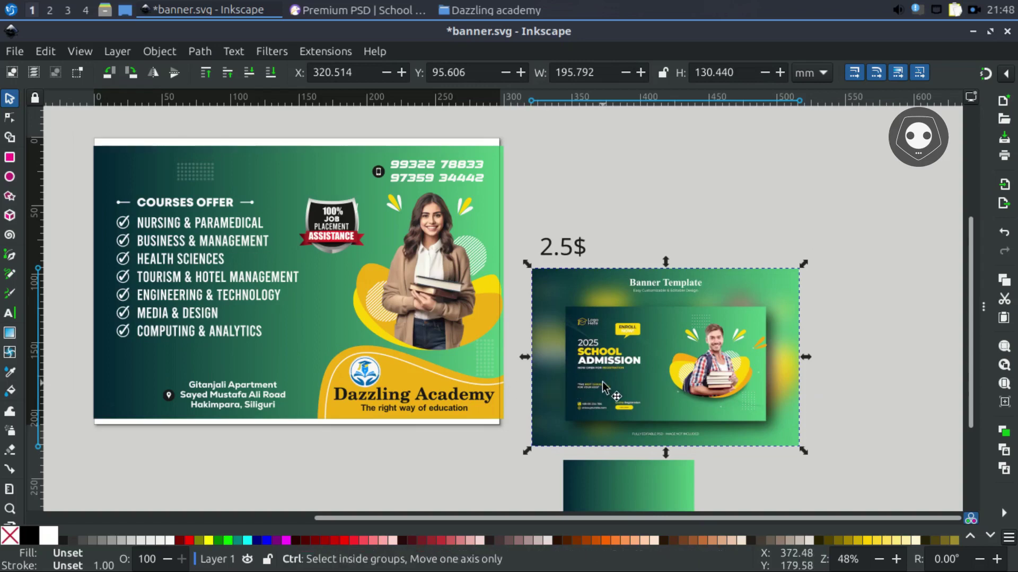
{"action": "scroll", "coordinate": [604, 387], "scroll_direction": "up", "scroll_amount": 1}
{"action": "left_click_drag", "start_coordinate": [493, 385], "coordinate": [651, 421]}
{"action": "left_click", "coordinate": [319, 9]}
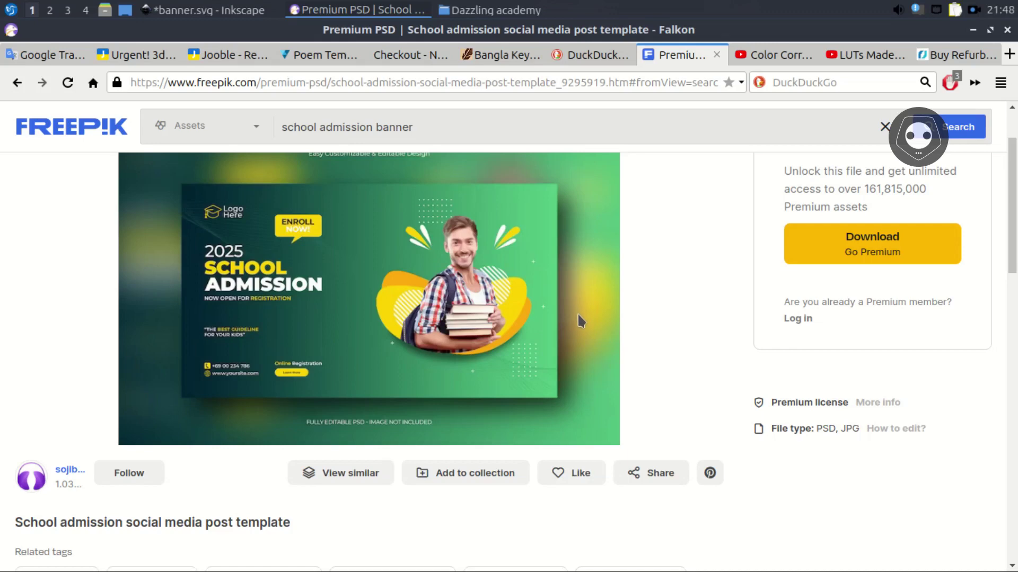
{"action": "scroll", "coordinate": [581, 320], "scroll_direction": "up", "scroll_amount": 3}
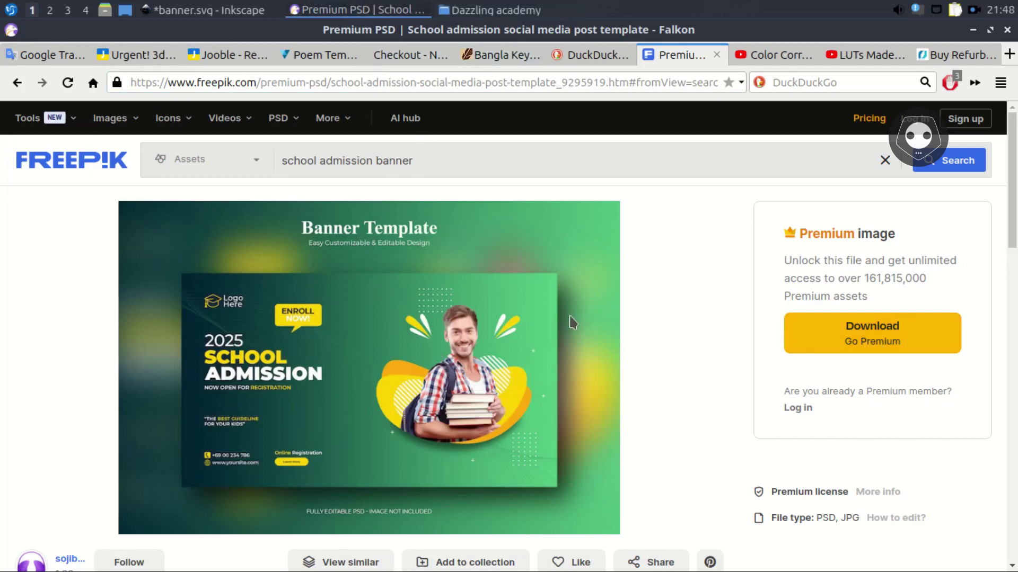
{"action": "left_click", "coordinate": [207, 10]}
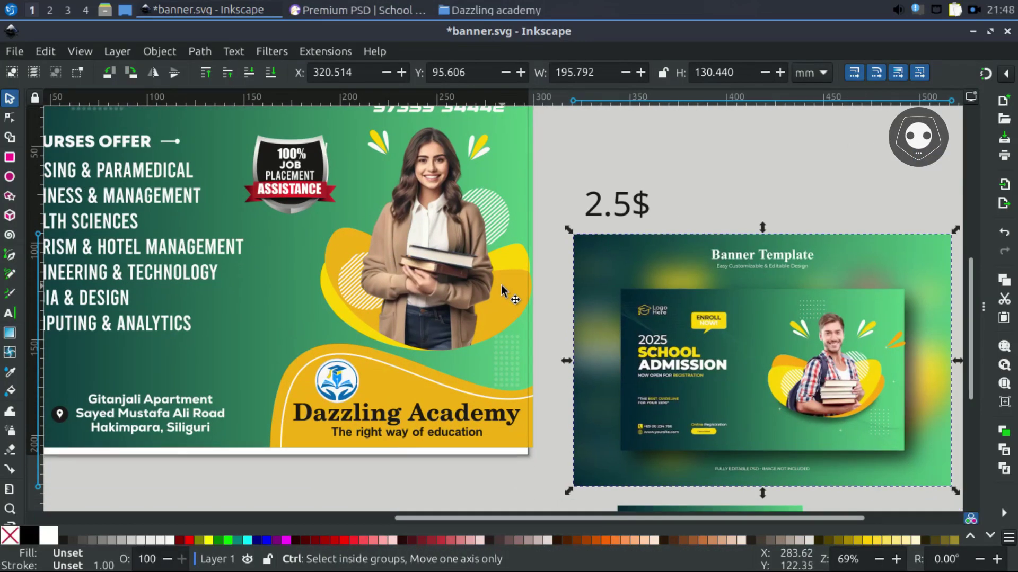
Save the document and group all the objects that make up the banner
{"action": "scroll", "coordinate": [506, 294], "scroll_direction": "down", "scroll_amount": 1}
{"action": "key", "text": "ctrl+s"}
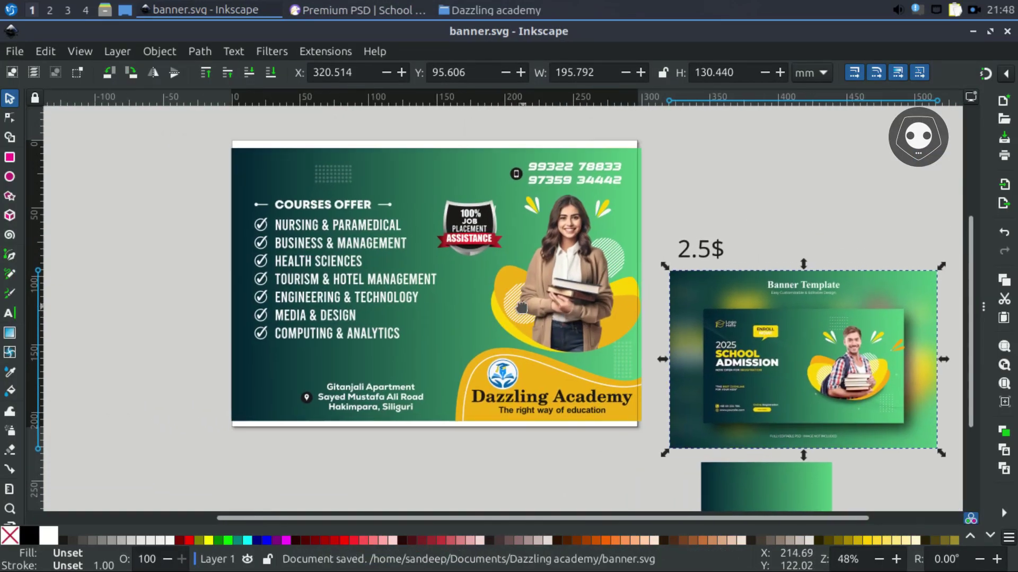
{"action": "left_click_drag", "start_coordinate": [202, 125], "coordinate": [643, 438]}
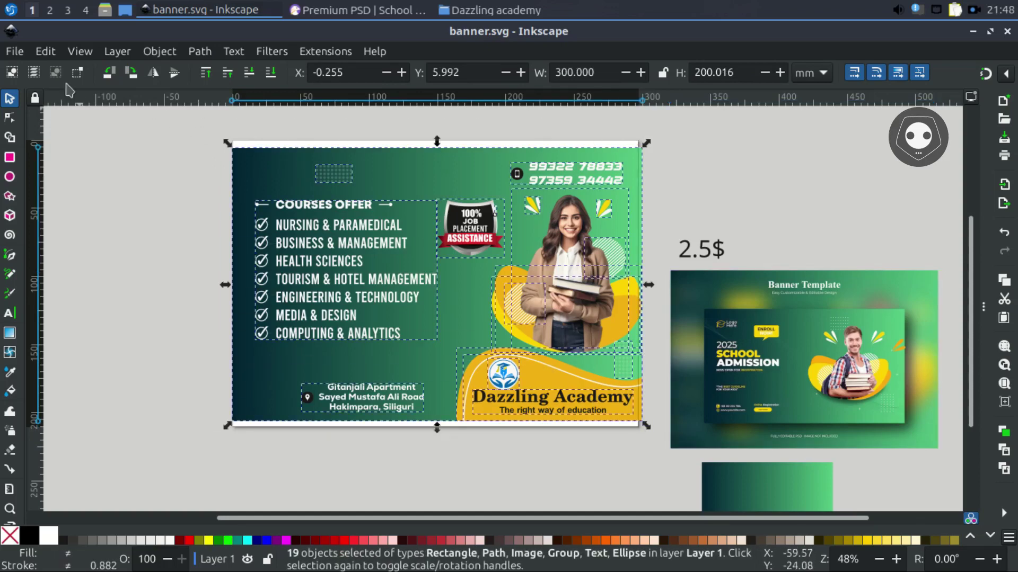
{"action": "right_click", "coordinate": [269, 182]}
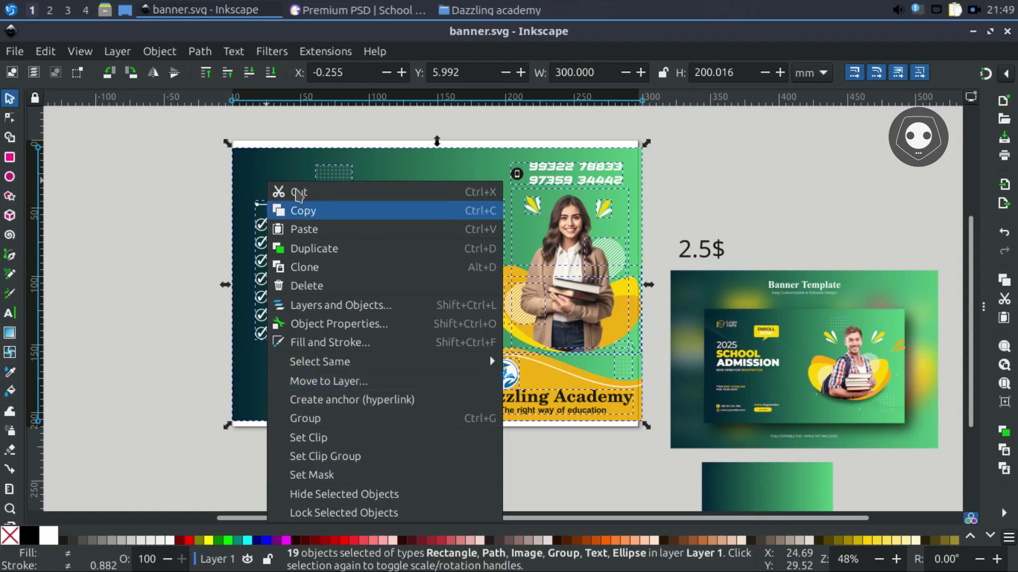
{"action": "left_click", "coordinate": [159, 61]}
{"action": "left_click", "coordinate": [159, 51]}
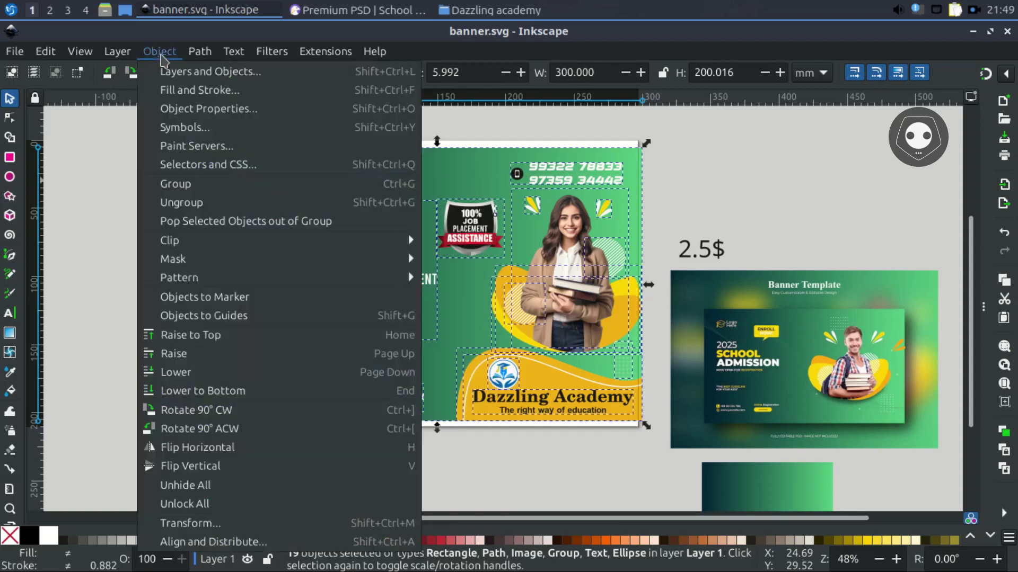
{"action": "left_click", "coordinate": [215, 186]}
{"action": "scroll", "coordinate": [371, 231], "scroll_direction": "right", "scroll_amount": 6}
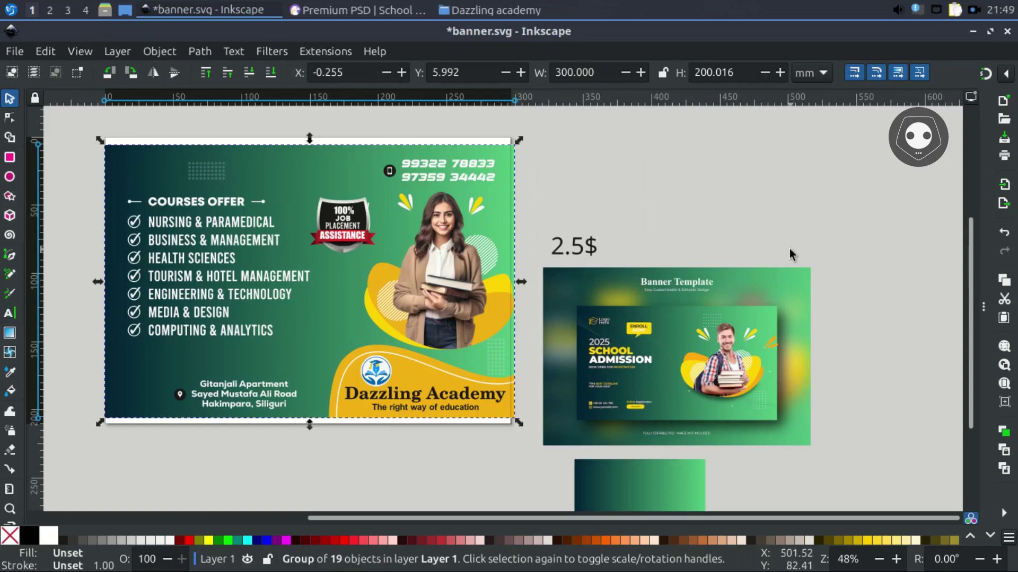
Set up a PNG export of the banner group at 300 DPI, limited to the selected objects only
{"action": "left_click", "coordinate": [14, 53]}
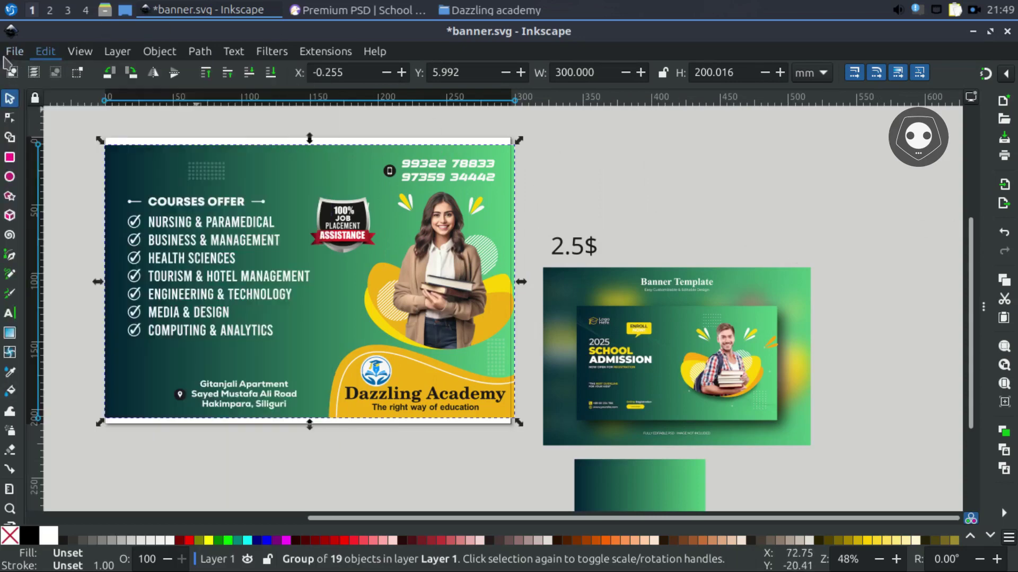
{"action": "mouse_move", "coordinate": [14, 51]}
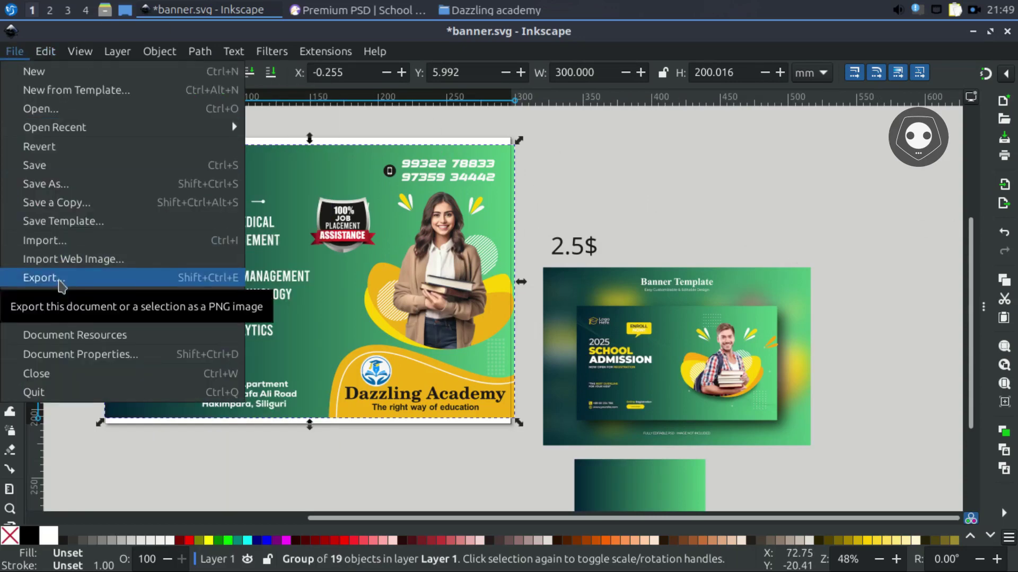
{"action": "left_click", "coordinate": [728, 181]}
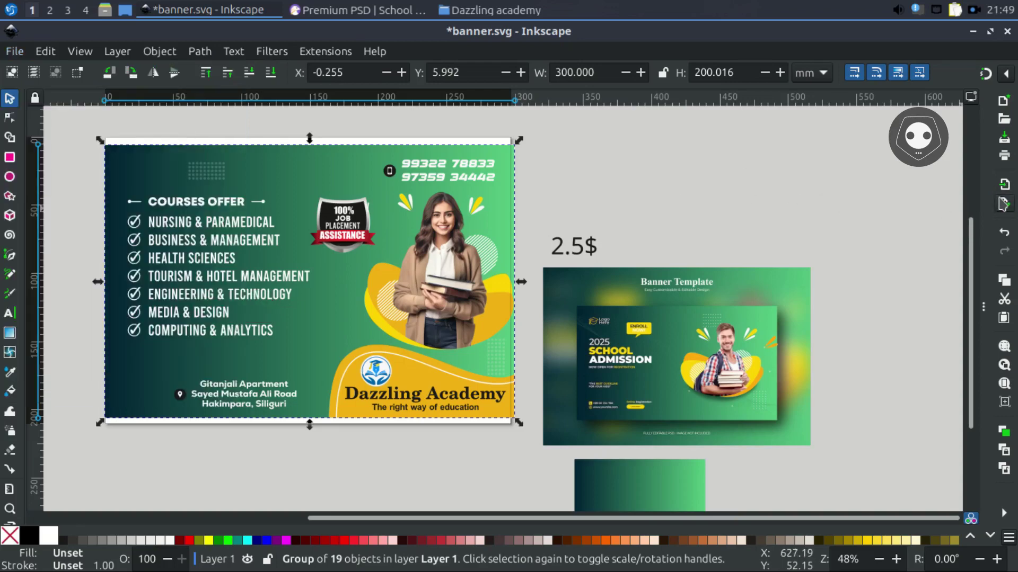
{"action": "left_click", "coordinate": [1003, 206]}
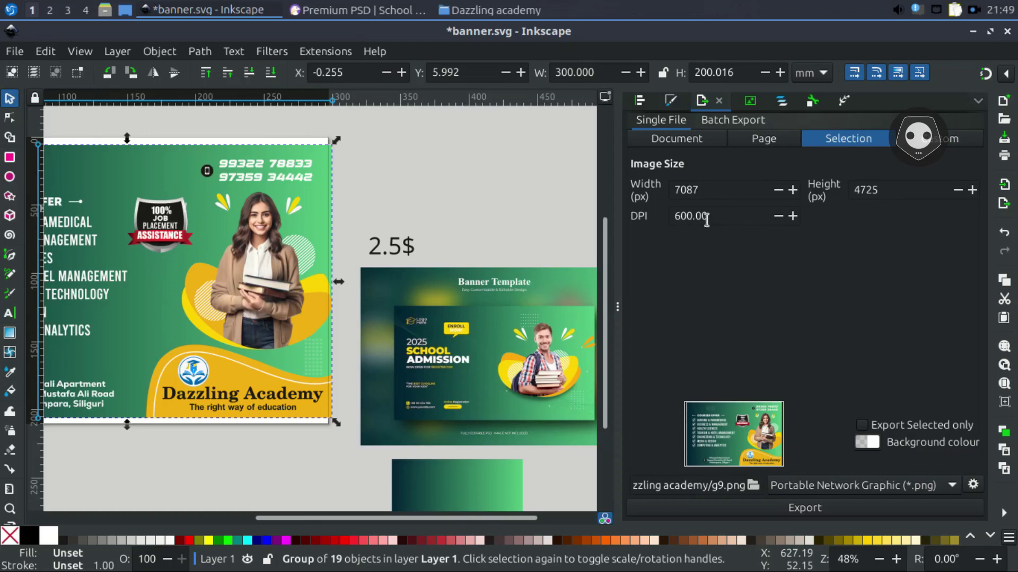
{"action": "double_click", "coordinate": [707, 216]}
{"action": "type", "text": "300"}
{"action": "key", "text": "Return"}
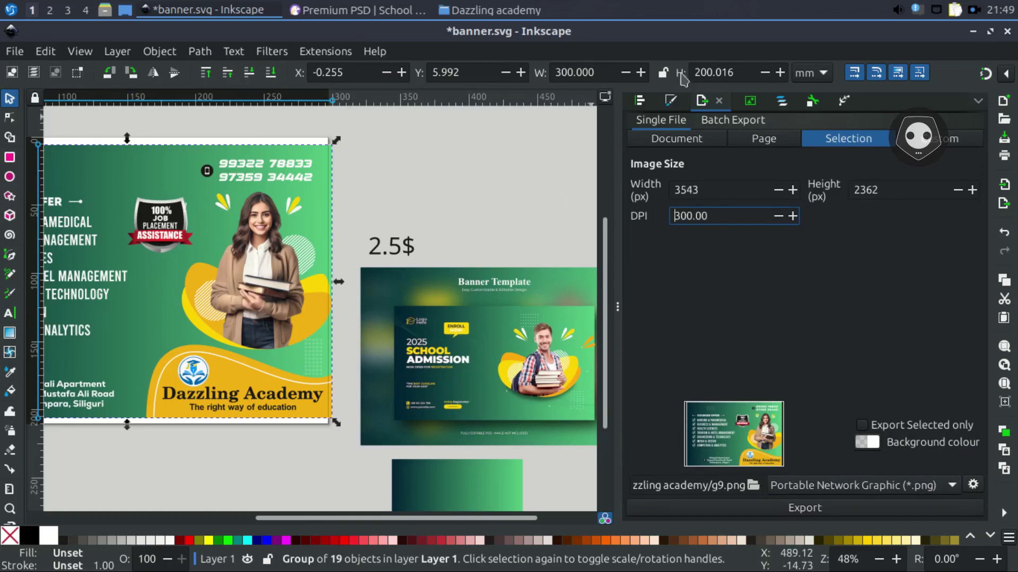
{"action": "left_click", "coordinate": [861, 426]}
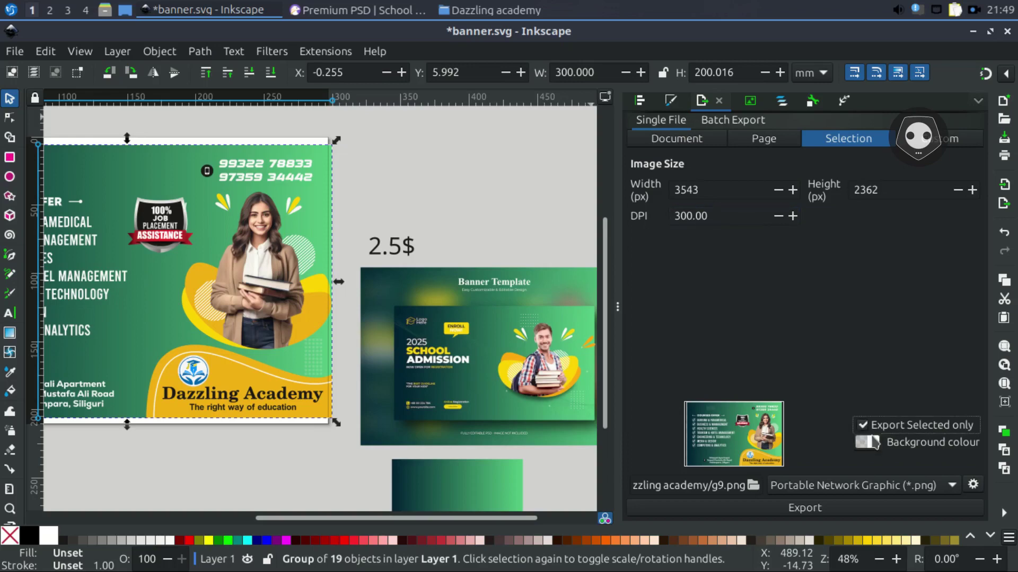
View the Dazzling academy folder and the export's file name dialog, cancel it and close the export settings
{"action": "left_click", "coordinate": [808, 510]}
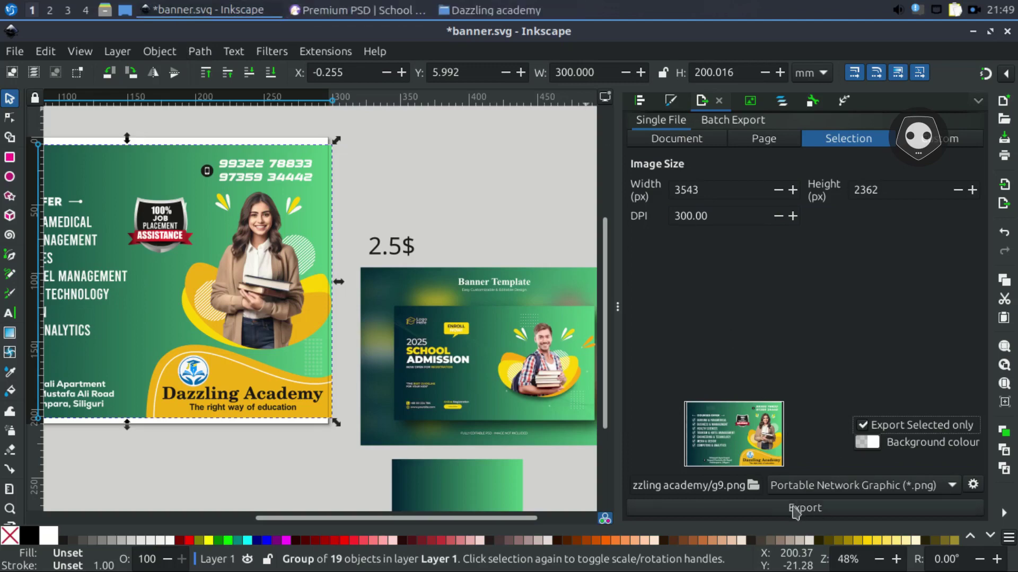
{"action": "left_click", "coordinate": [752, 486]}
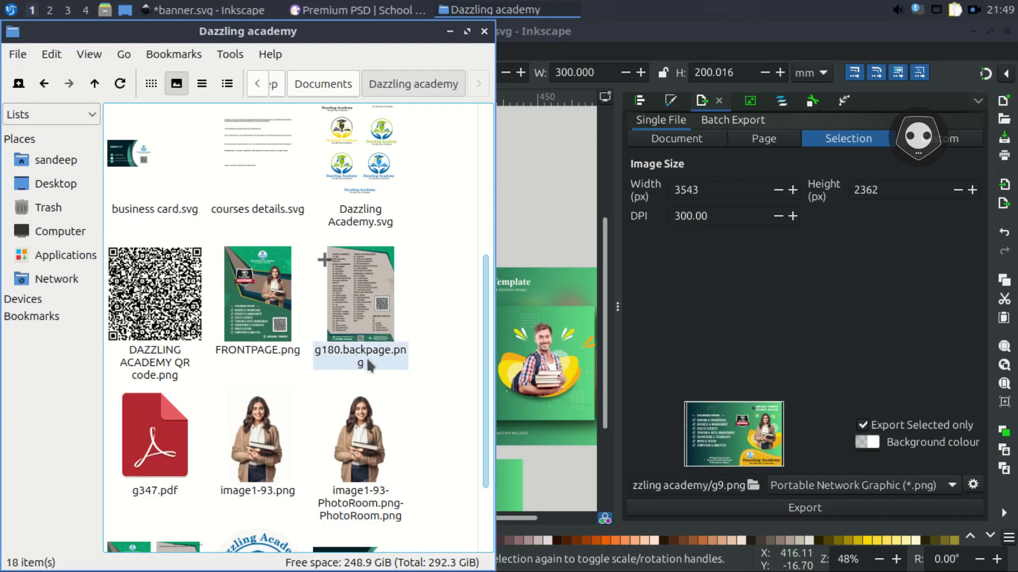
{"action": "left_click", "coordinate": [450, 31]}
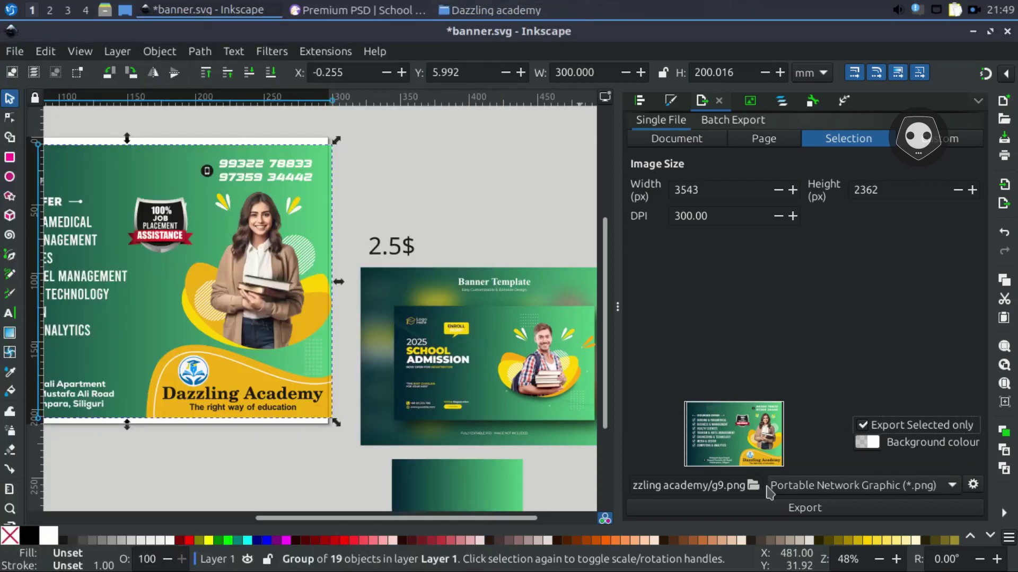
{"action": "left_click", "coordinate": [757, 488]}
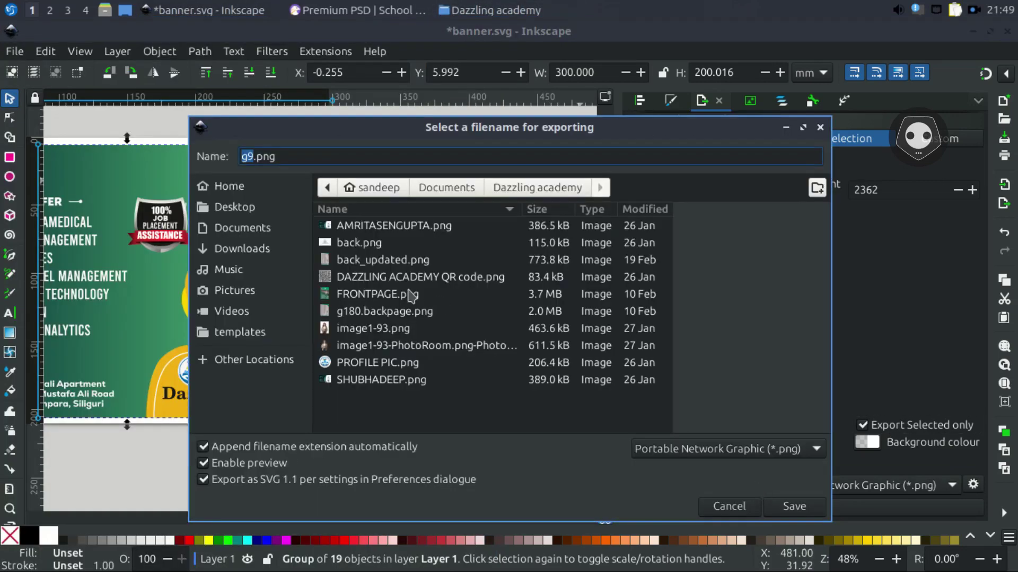
{"action": "left_click", "coordinate": [820, 127]}
{"action": "key", "text": "ctrl+shift+e"}
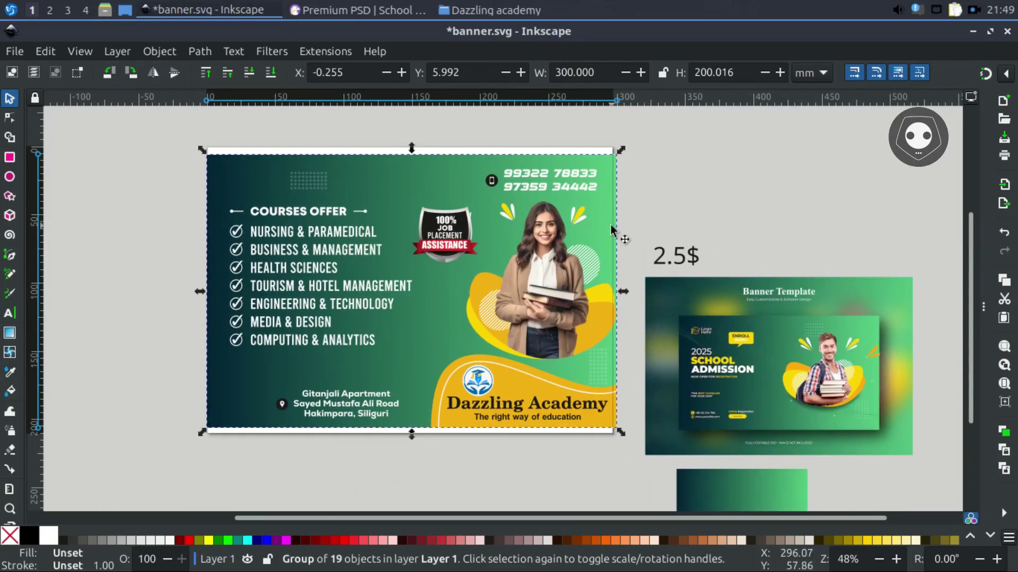
Deselect the banner group and examine the finished banner layout up close
{"action": "scroll", "coordinate": [571, 282], "scroll_direction": "up", "scroll_amount": 1, "text": "ctrl"}
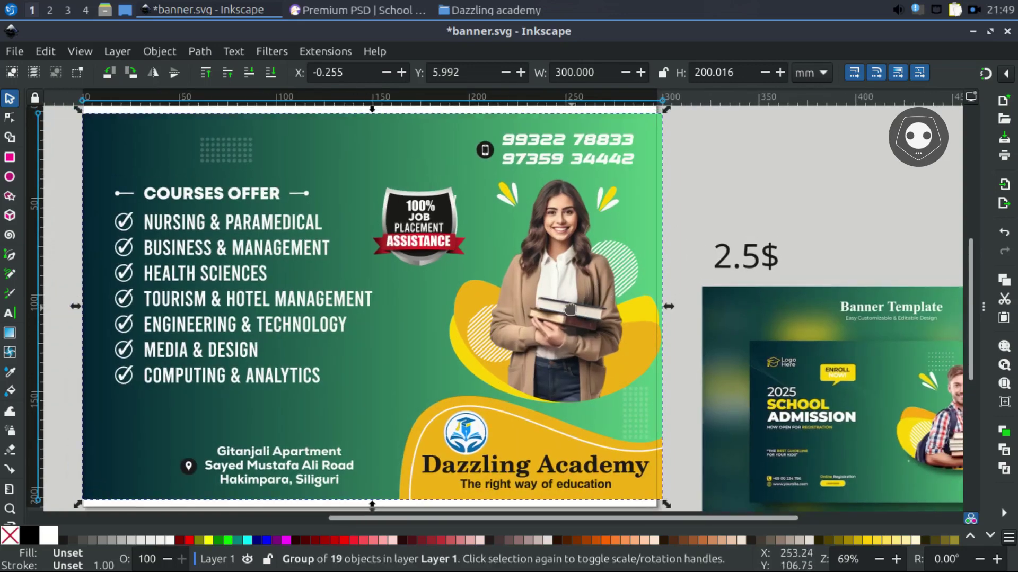
{"action": "left_click_drag", "start_coordinate": [570, 309], "coordinate": [613, 310]}
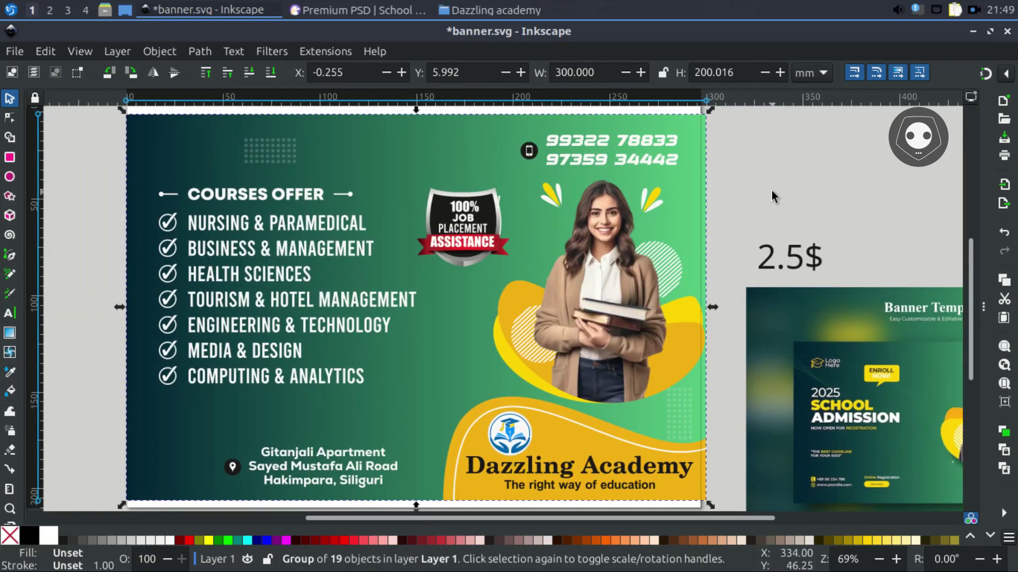
{"action": "key", "text": "Escape"}
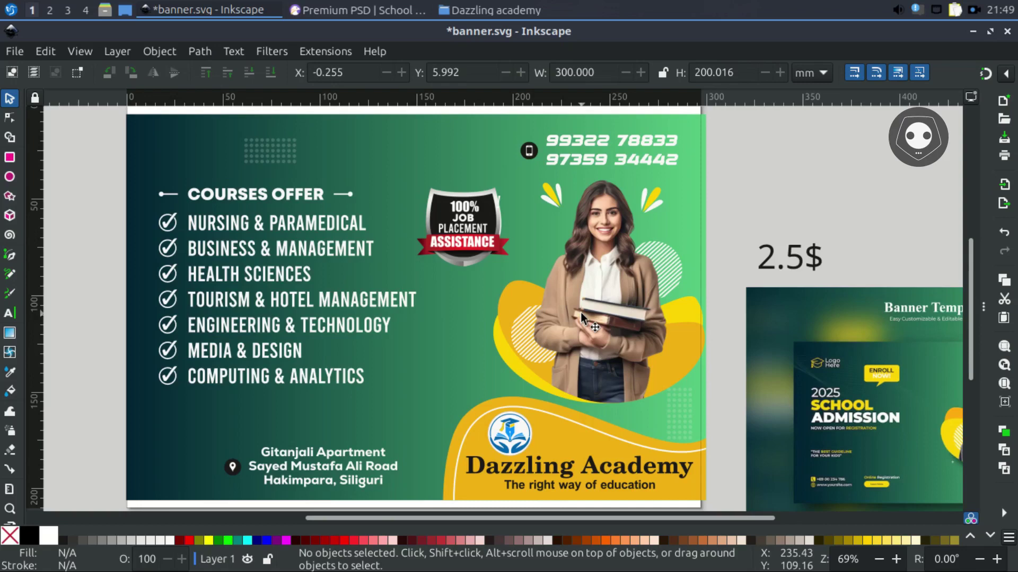
{"action": "scroll", "coordinate": [613, 351], "scroll_direction": "up", "scroll_amount": 1}
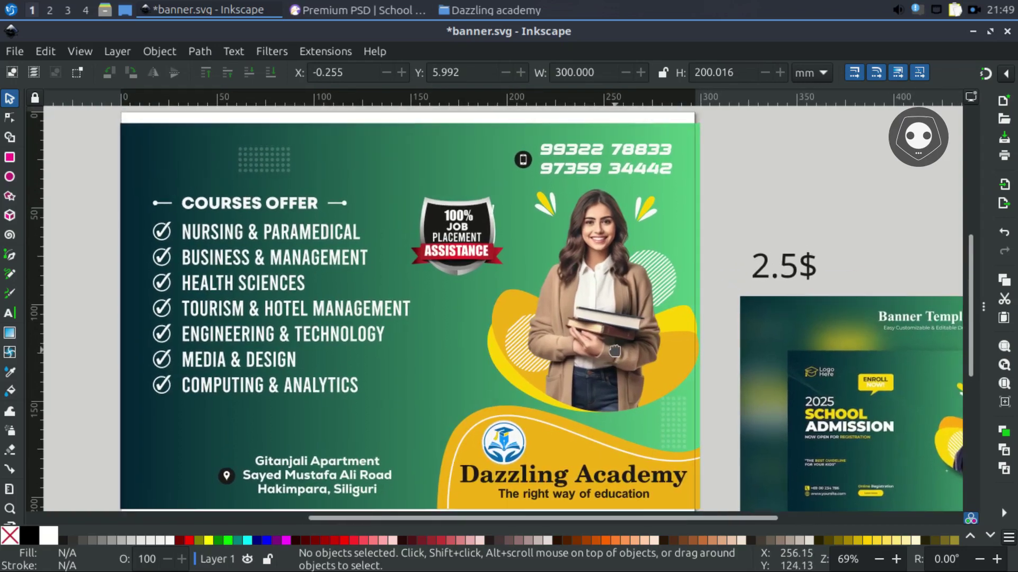
{"action": "left_click_drag", "start_coordinate": [613, 351], "coordinate": [627, 347]}
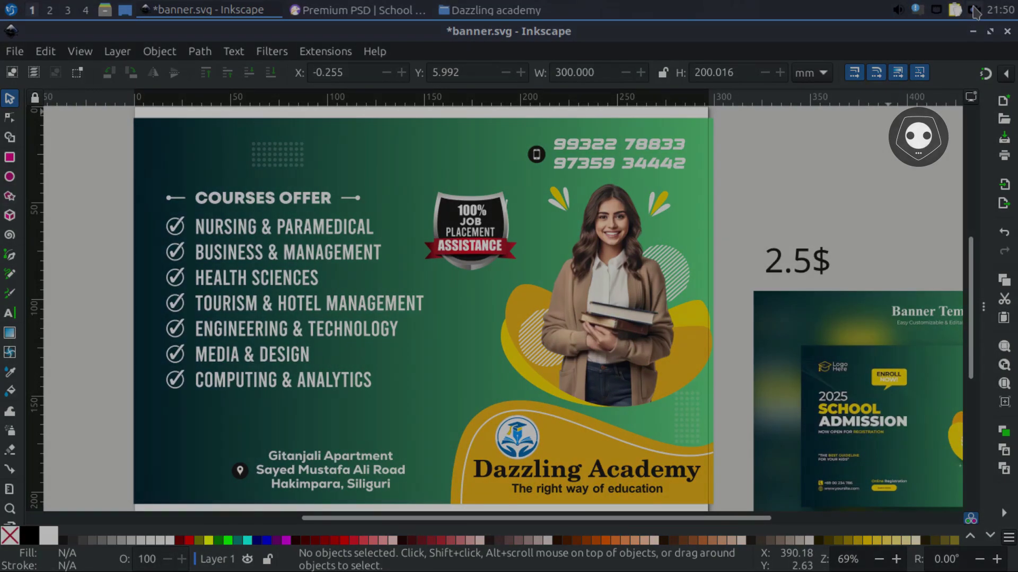
{"action": "left_click", "coordinate": [955, 9]}
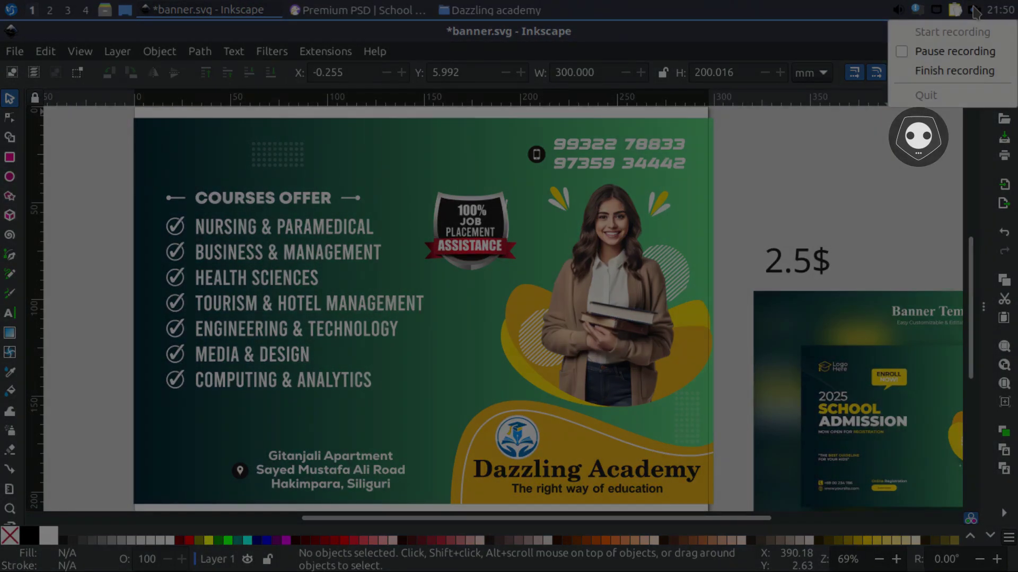